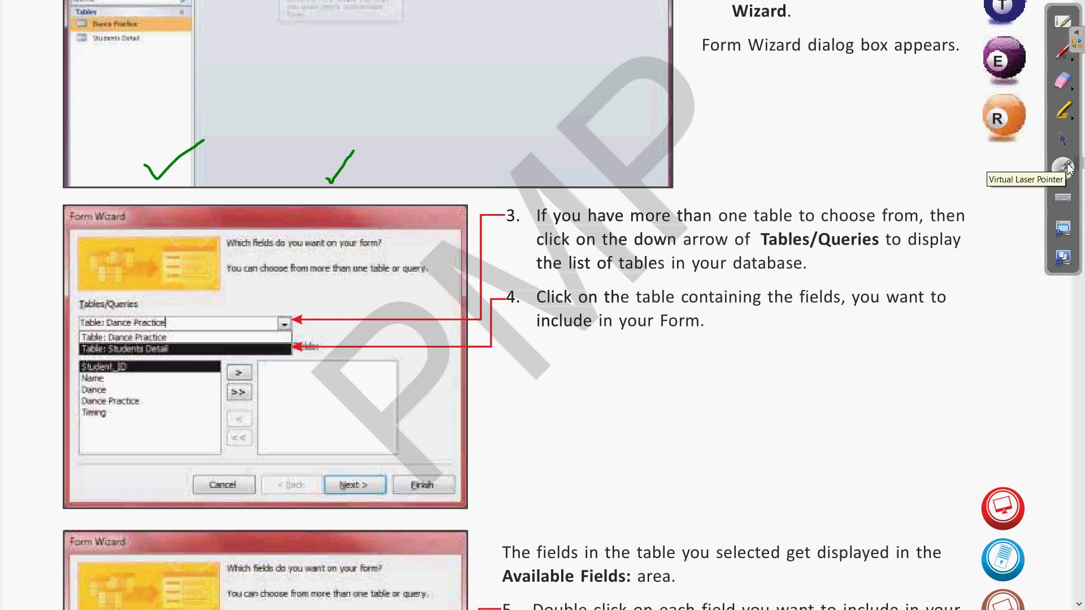
# Bring up the Alt+Tab window switcher to leave the annotated OpenBoard textbook page
pyautogui.hotkey('alt', 'Tab')
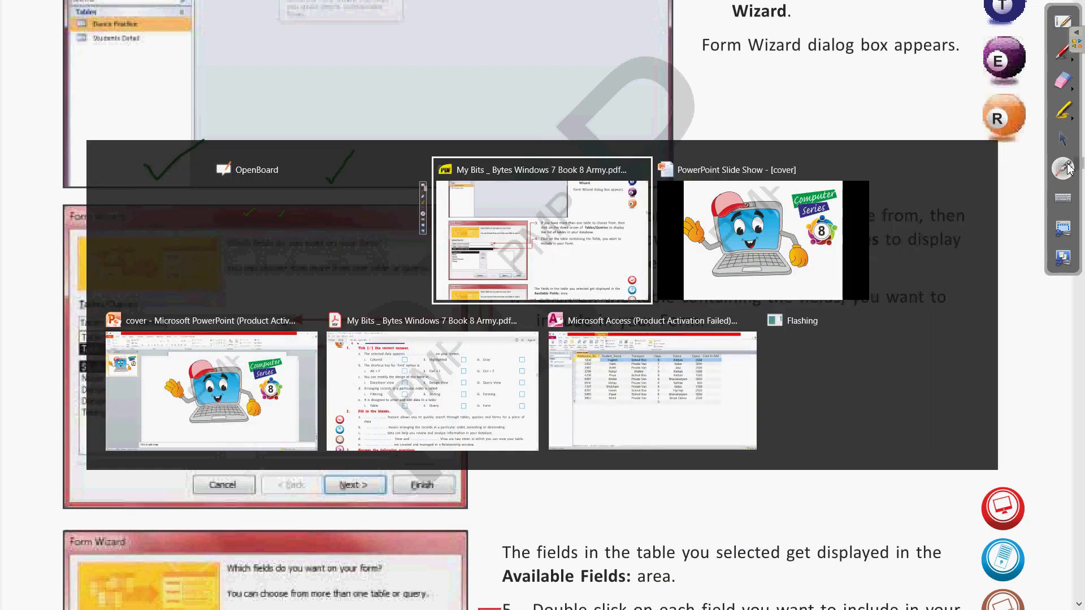
# Bring Access to the front and erase the green ink tick marks
pyautogui.click(697, 379)
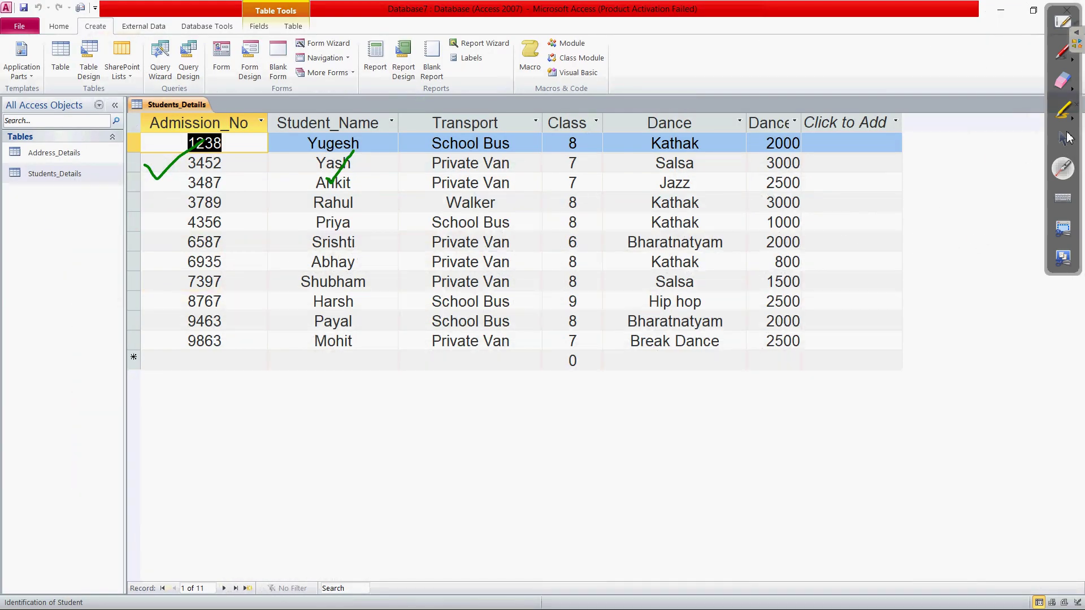
pyautogui.click(1062, 80)
pyautogui.click(1036, 96)
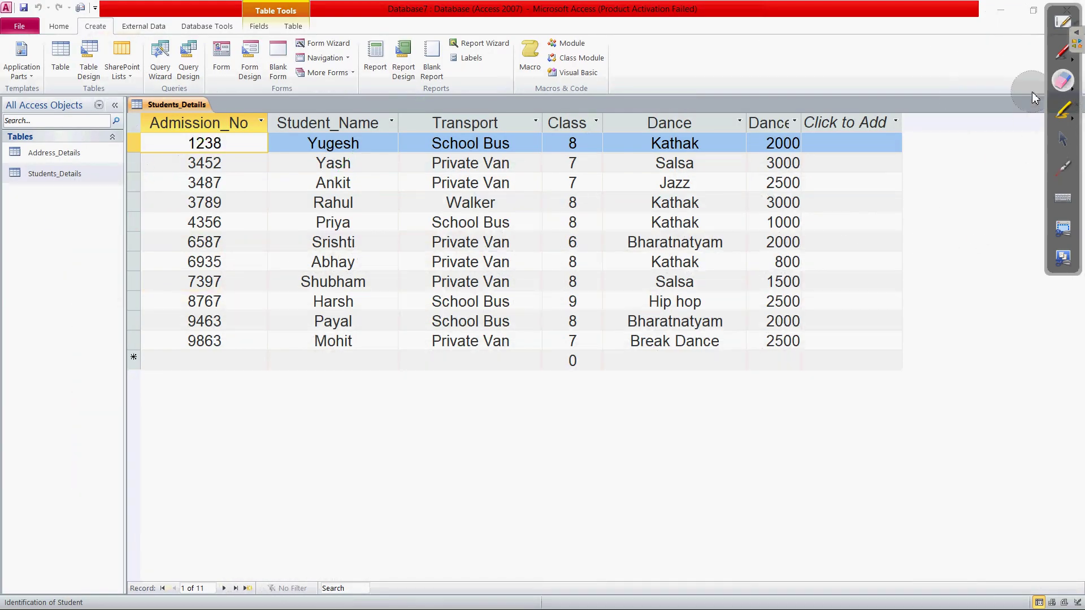
pyautogui.click(1062, 141)
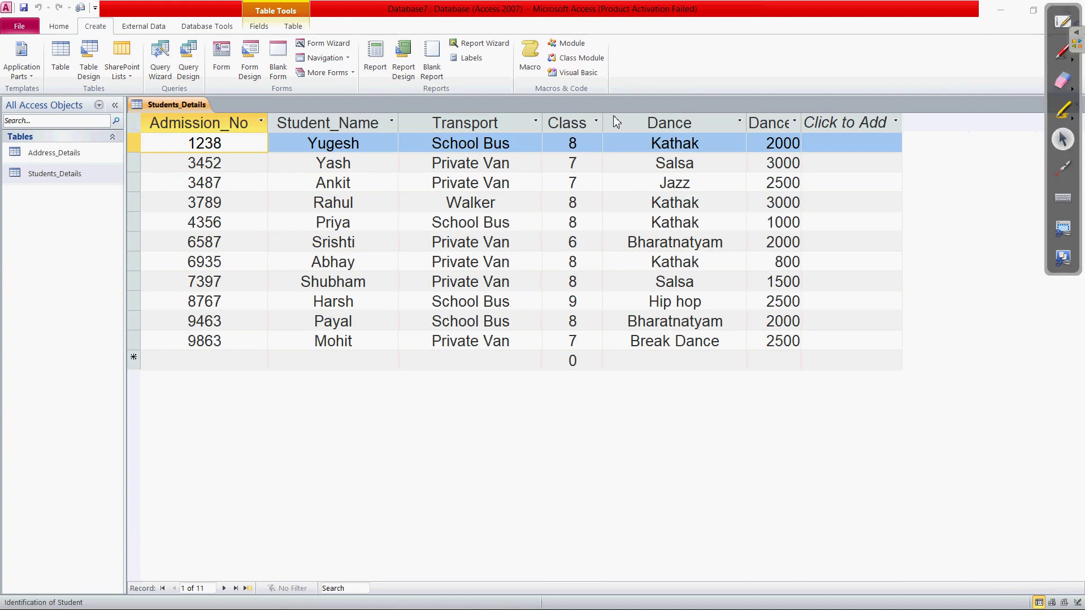
# Launch the Form Wizard from the Create ribbon
pyautogui.click(67, 29)
pyautogui.click(94, 30)
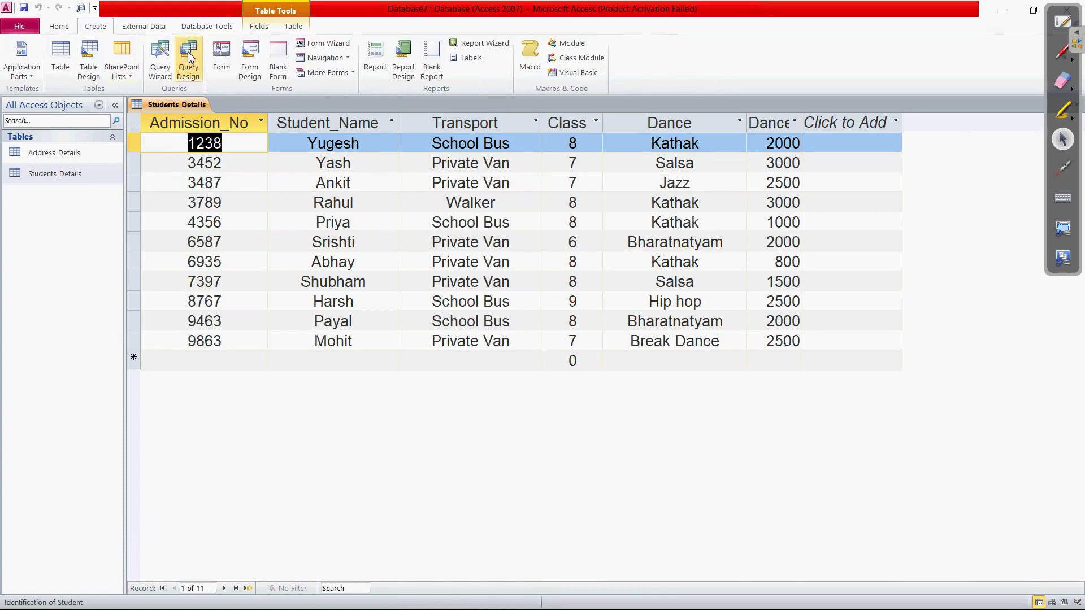
pyautogui.click(330, 50)
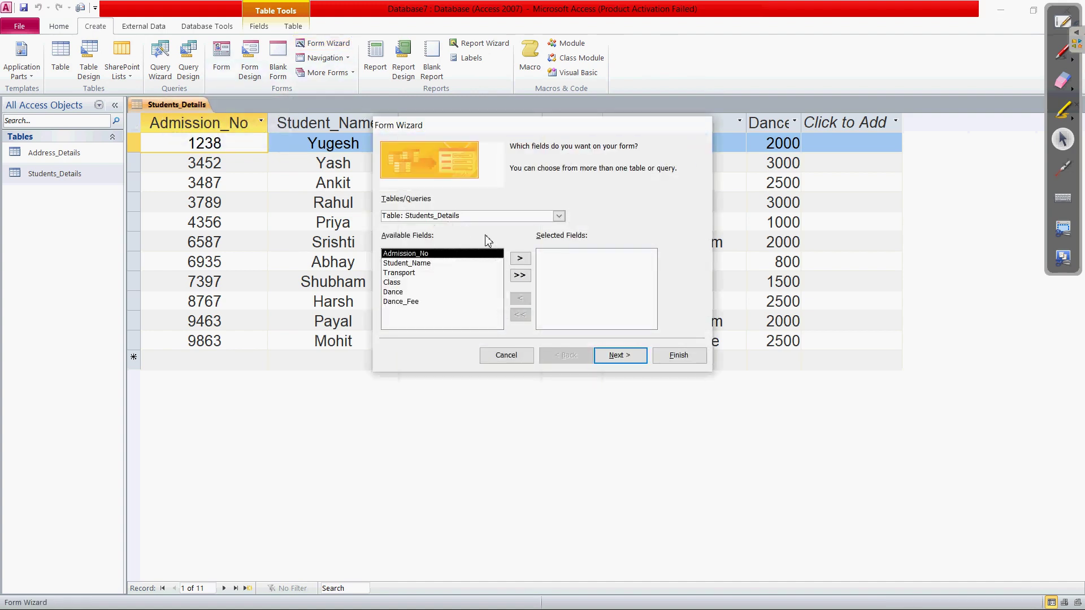
# Move the wizard lower and left, then set its source to Table: Address_Details
pyautogui.moveTo(562, 125); pyautogui.dragTo(553, 153)
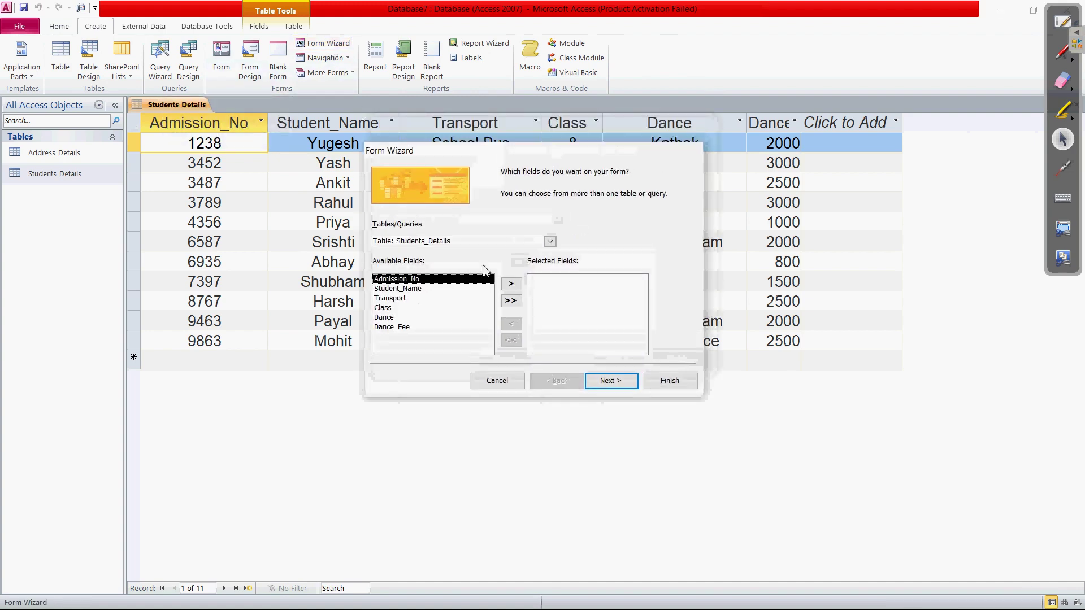
pyautogui.click(550, 242)
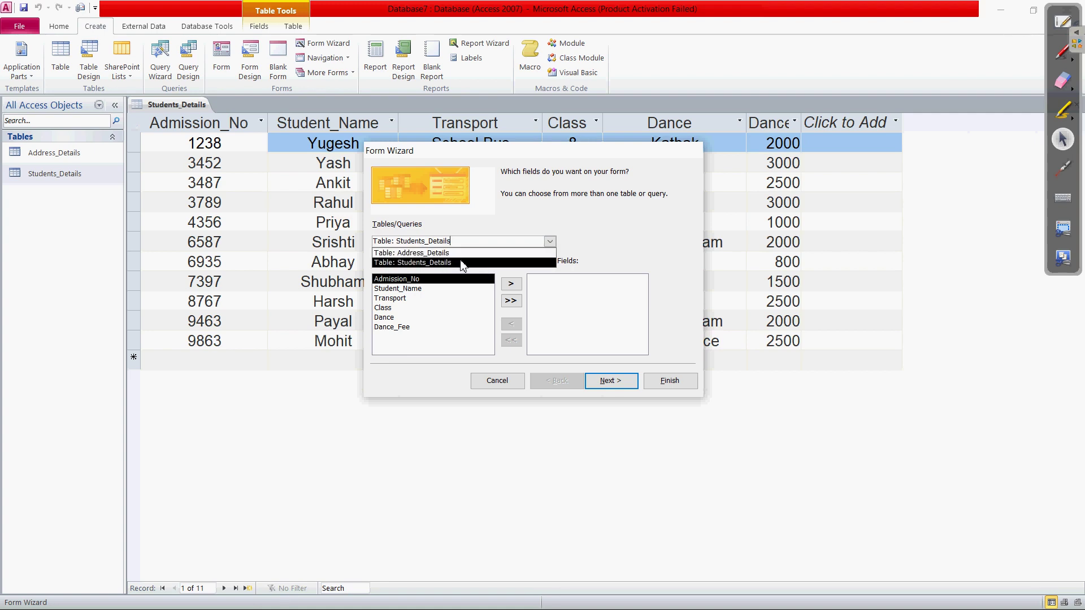
pyautogui.click(432, 253)
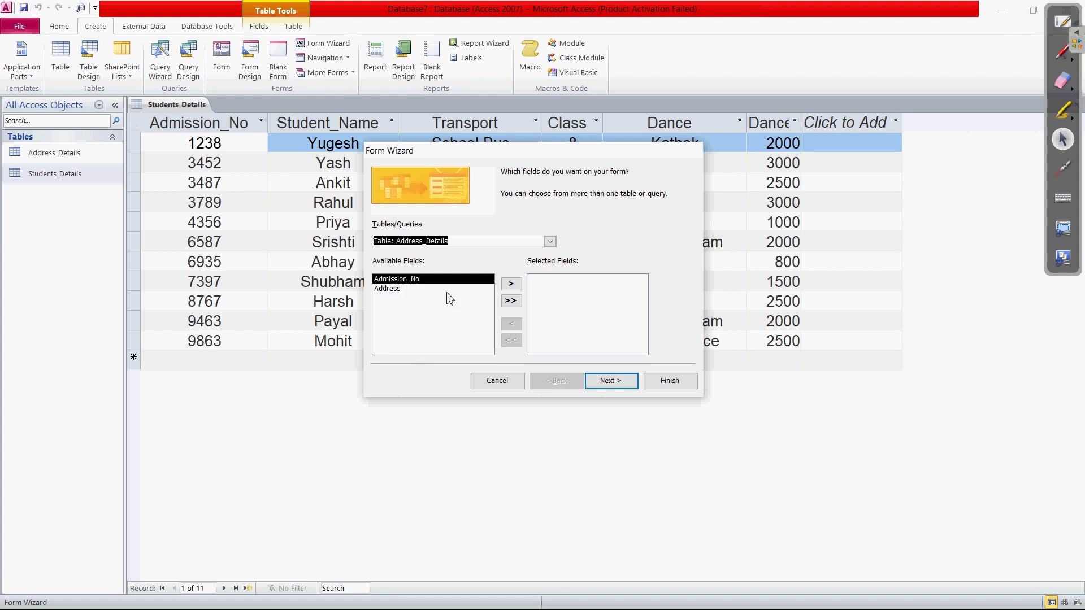
# Underline the Address_Details table name in ink
pyautogui.click(1061, 53)
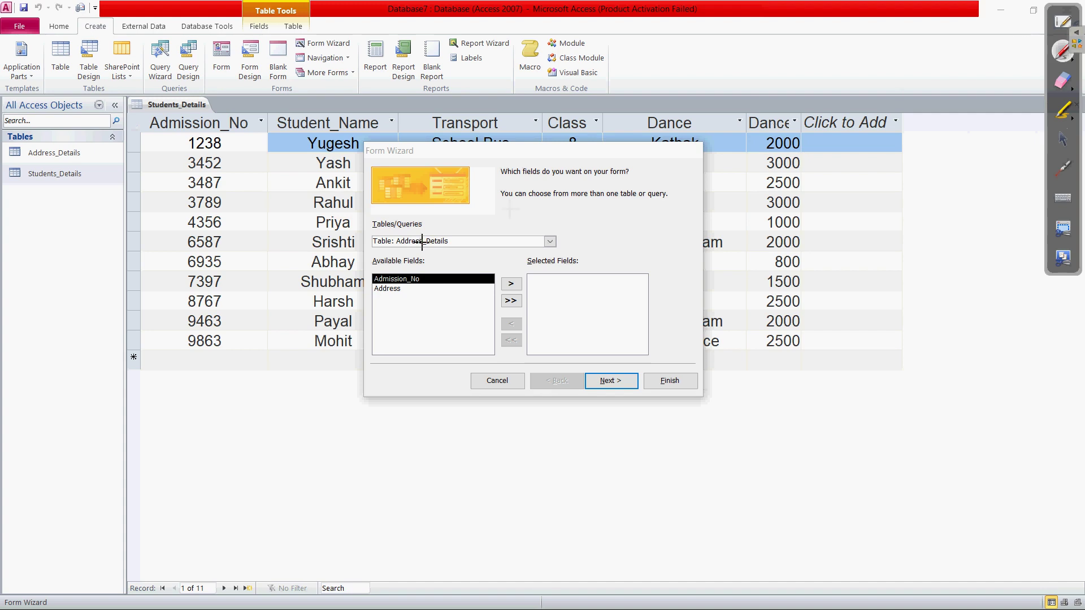
pyautogui.moveTo(404, 250); pyautogui.dragTo(464, 249)
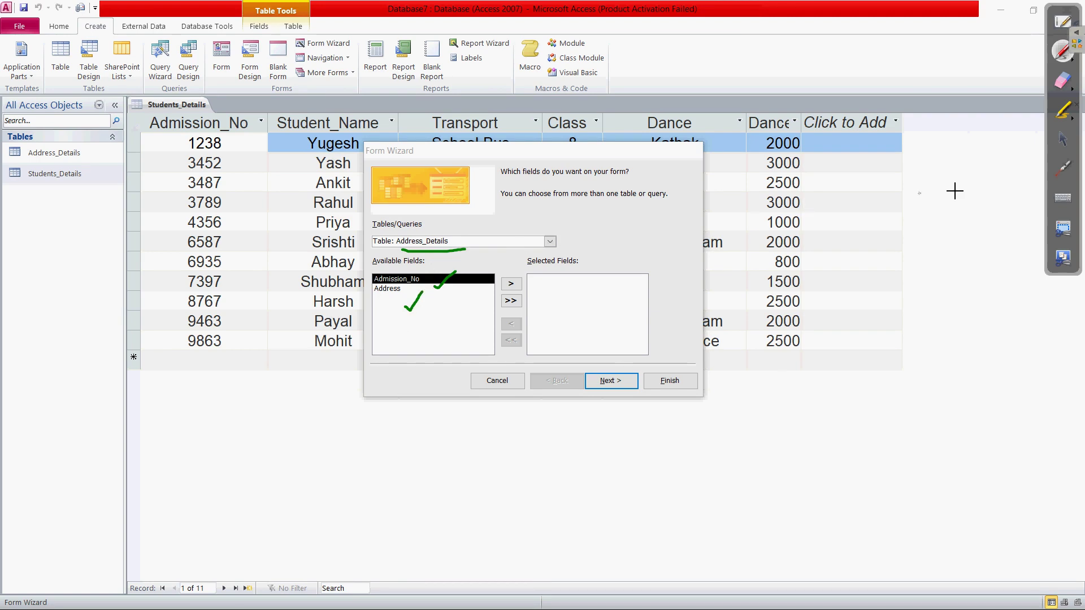
pyautogui.click(1063, 140)
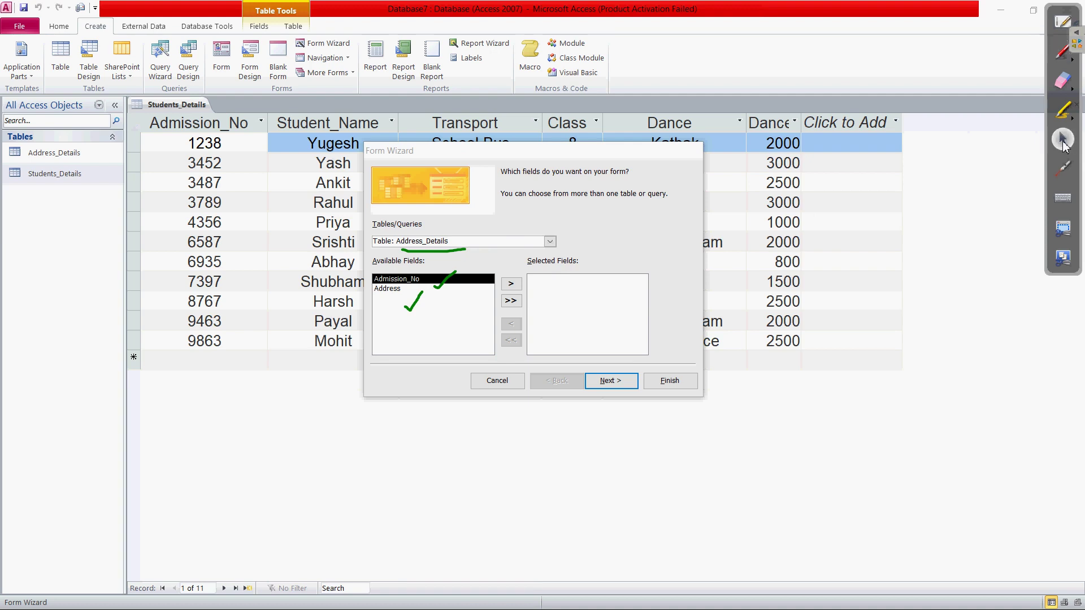
# Change the source to Table: Students_Details and erase the ink marks over the wizard
pyautogui.click(550, 243)
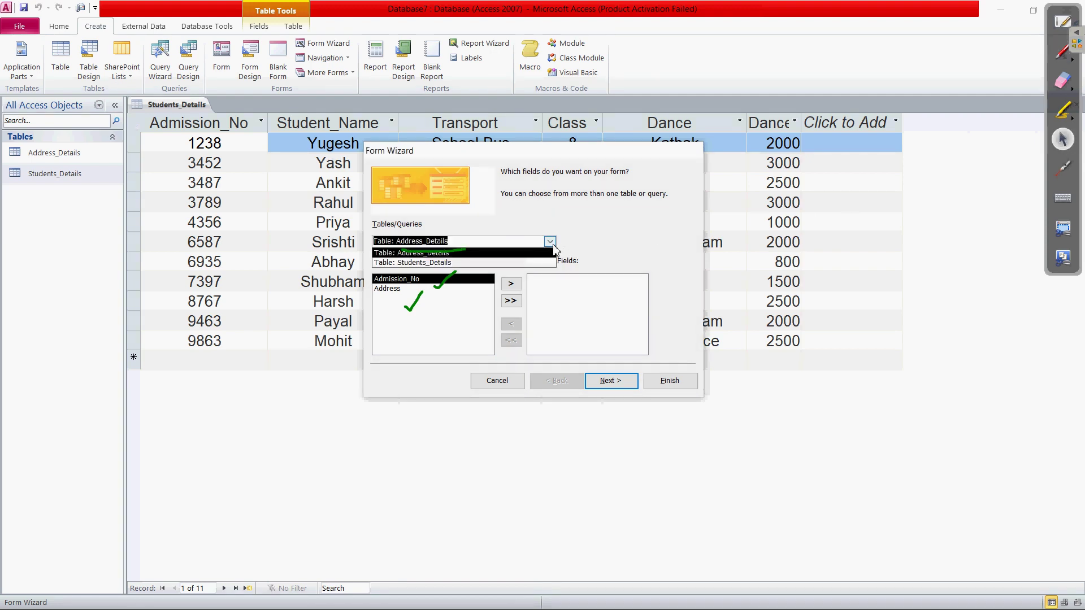
pyautogui.click(492, 263)
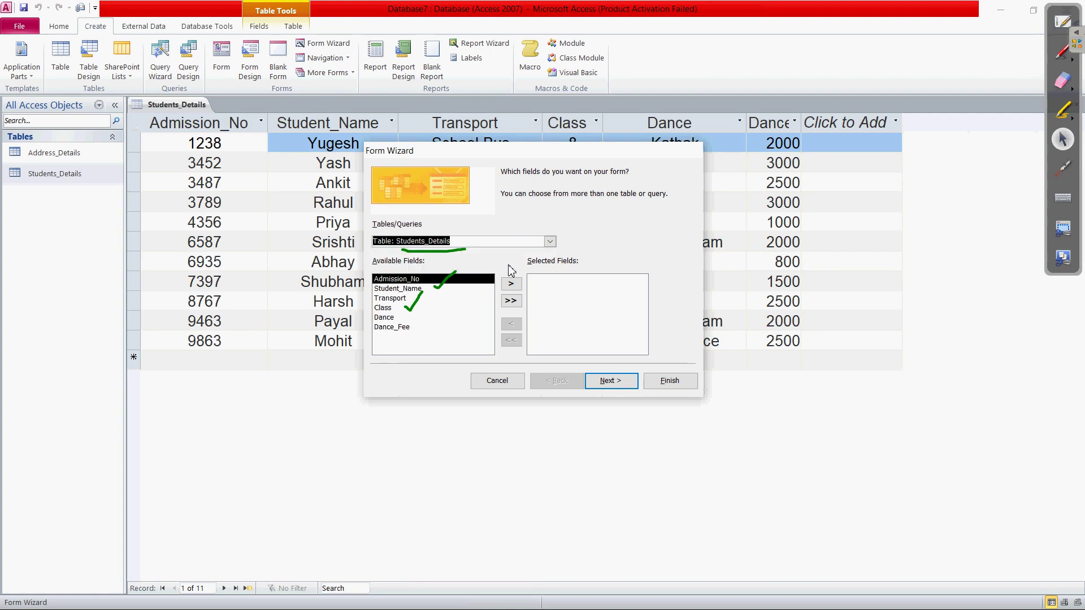
pyautogui.click(1068, 91)
pyautogui.moveTo(511, 269)
pyautogui.mouseDown()
pyautogui.moveTo(459, 265)
pyautogui.moveTo(470, 249)
pyautogui.moveTo(364, 311)
pyautogui.moveTo(405, 303)
pyautogui.mouseUp()
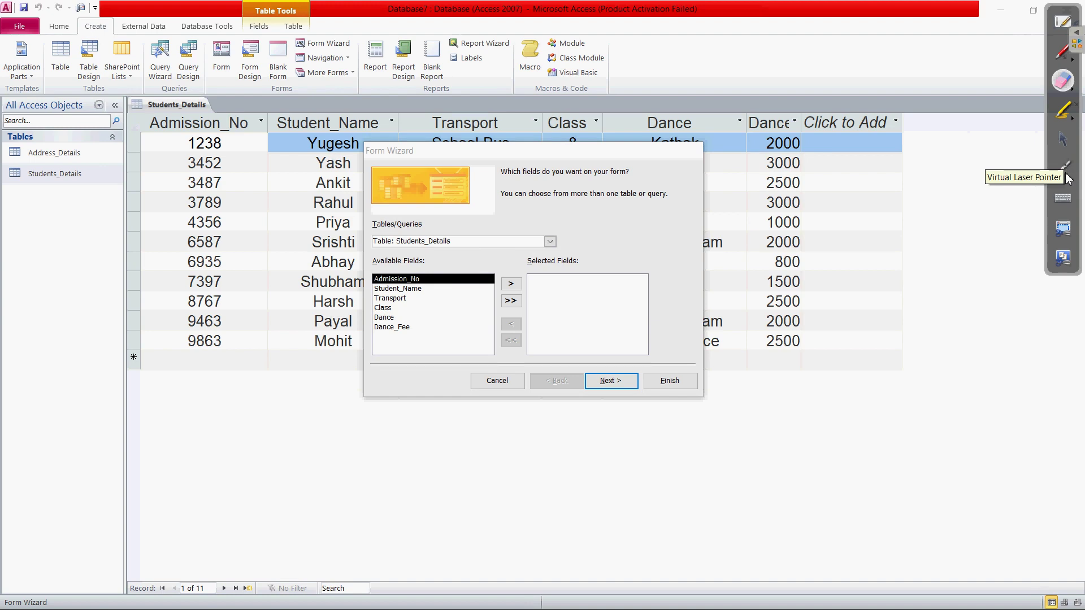
pyautogui.click(1062, 139)
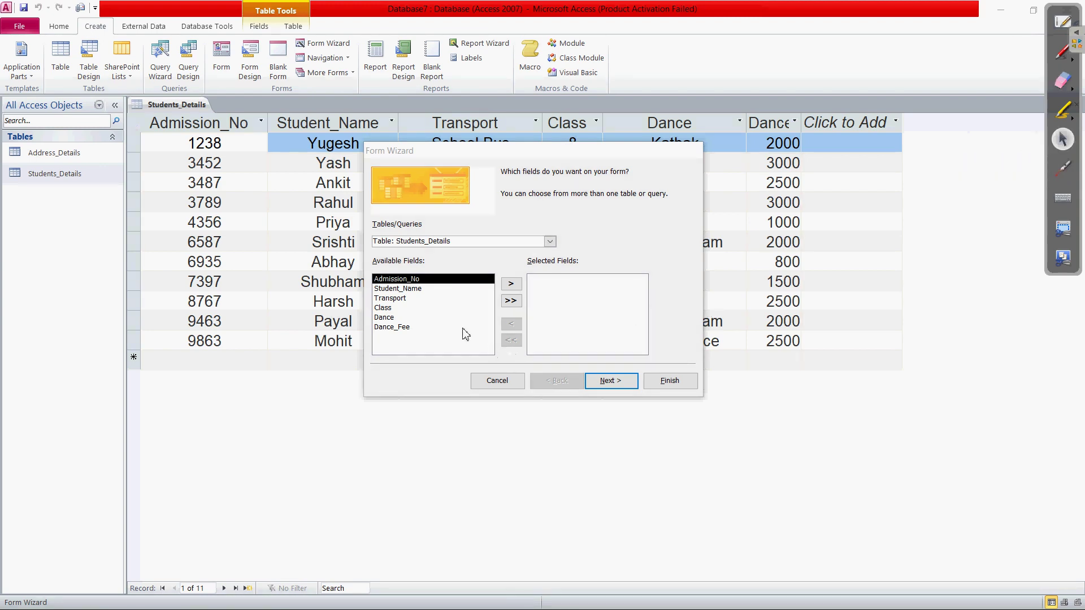
# Add Admission_No, then Transport, then the remaining fields to Selected Fields
pyautogui.click(402, 291)
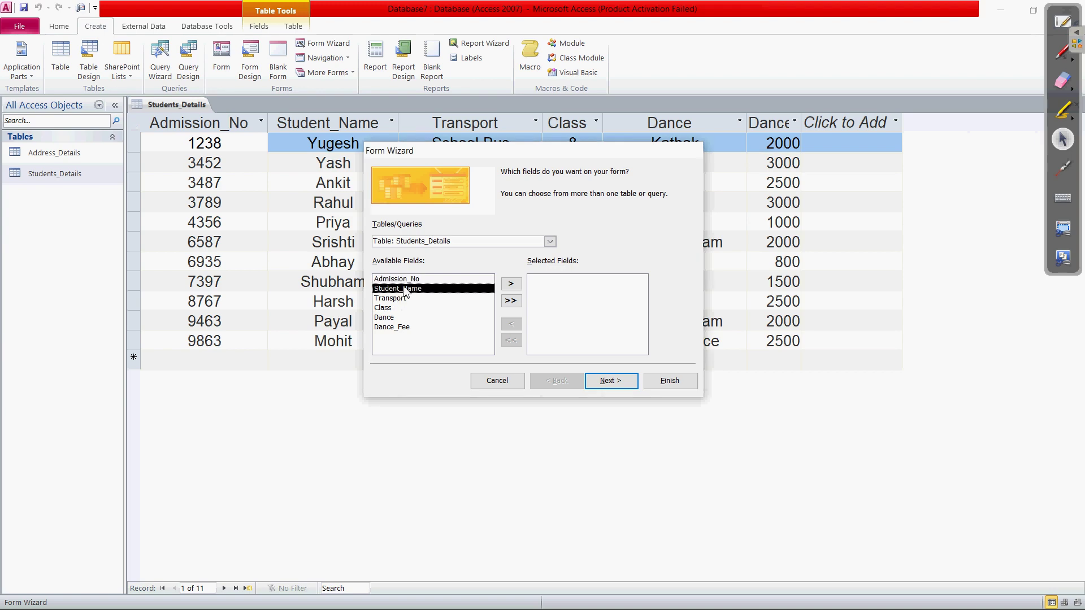
pyautogui.click(405, 282)
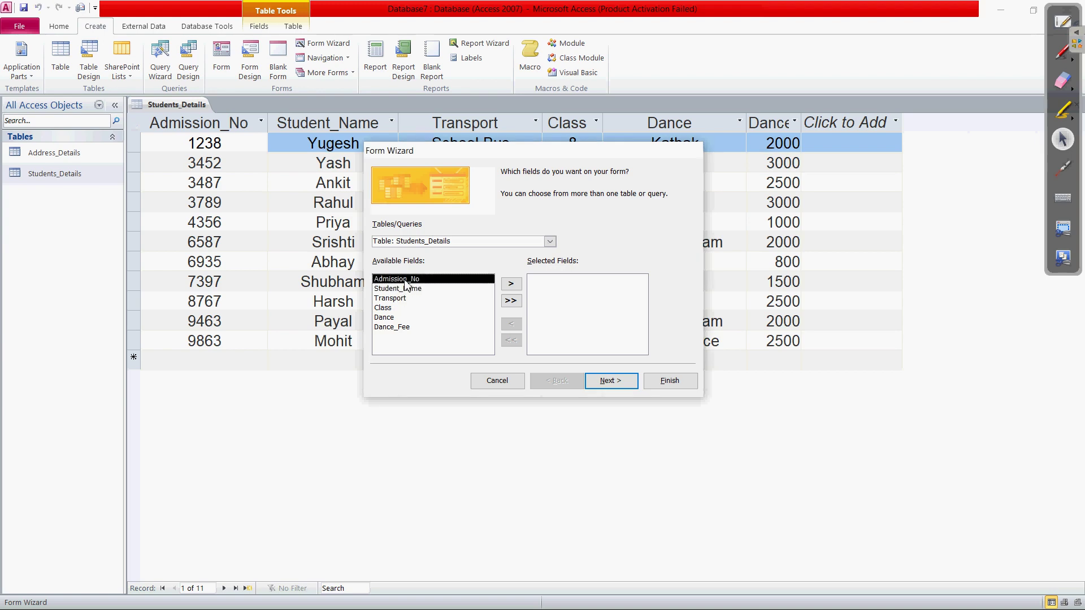
pyautogui.doubleClick(405, 280)
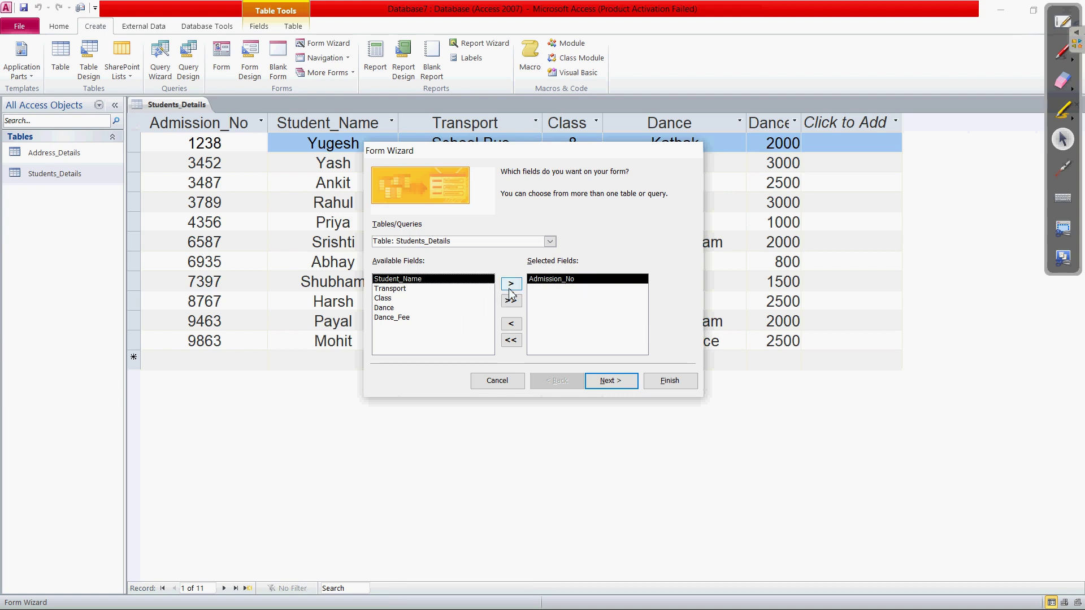
pyautogui.click(394, 289)
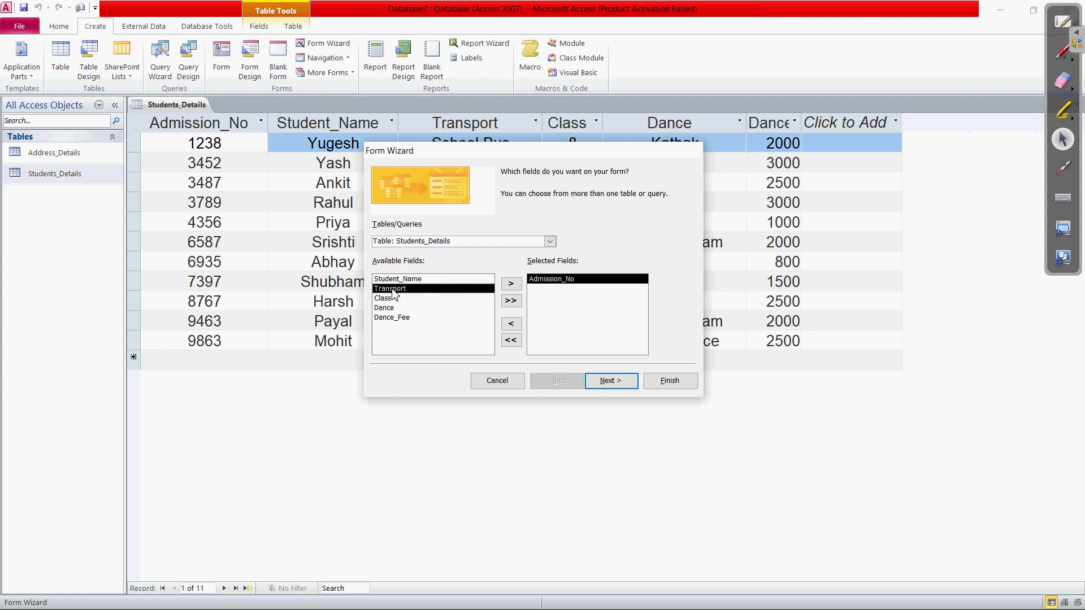
pyautogui.click(511, 284)
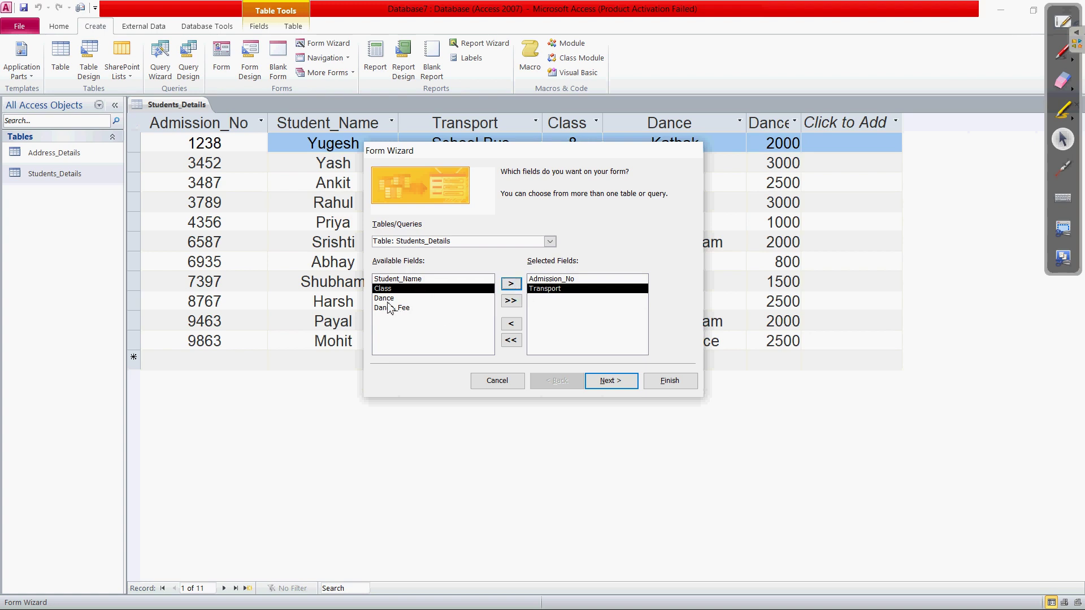
pyautogui.click(511, 302)
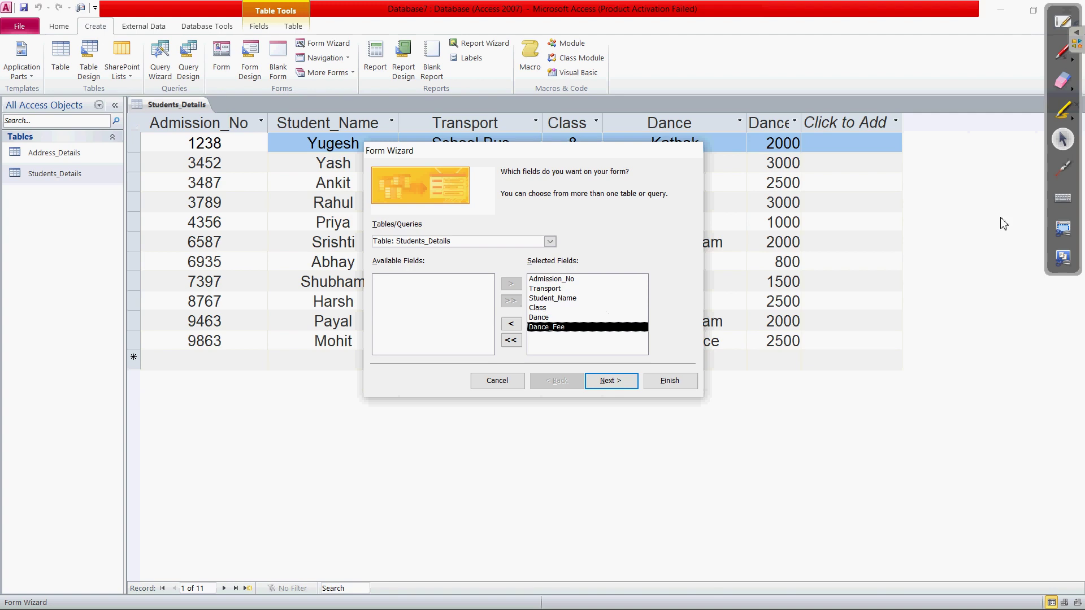
# Draw a green ink tick beside the selected fields
pyautogui.click(1063, 52)
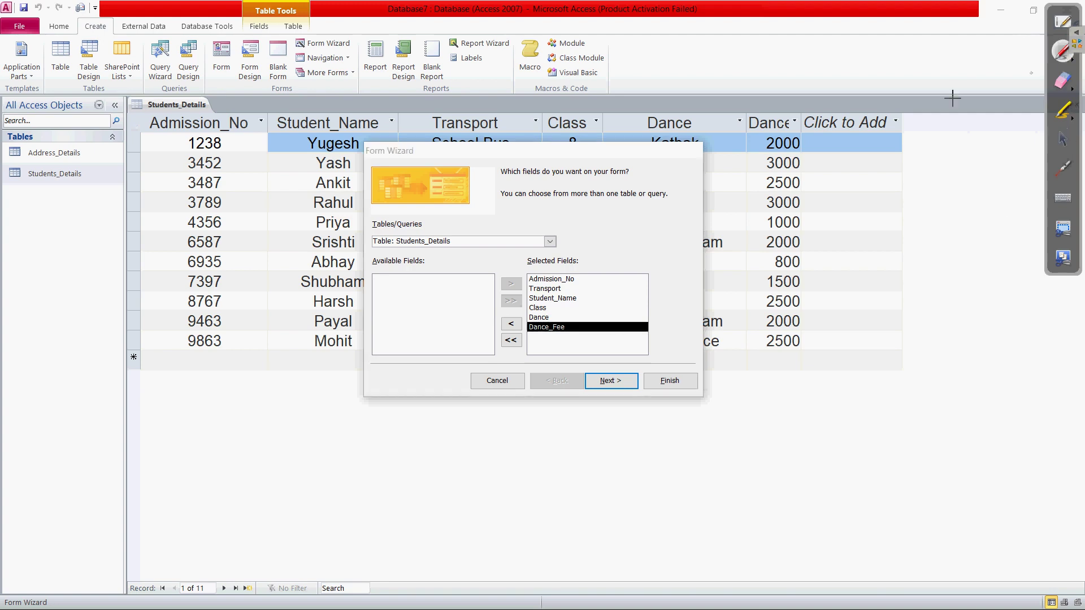
pyautogui.click(593, 244)
pyautogui.moveTo(595, 277); pyautogui.dragTo(640, 248)
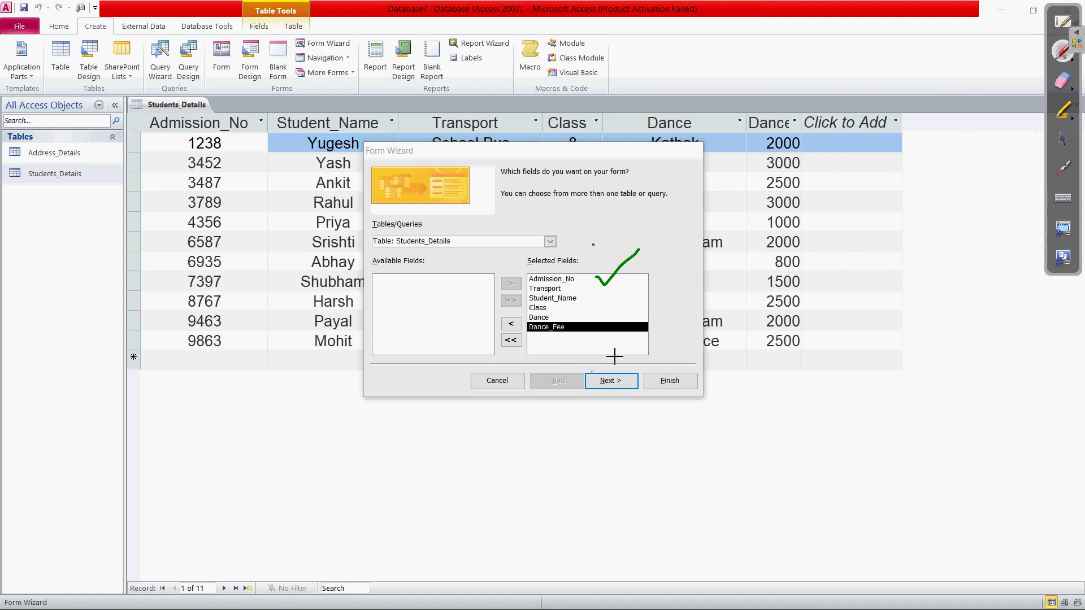
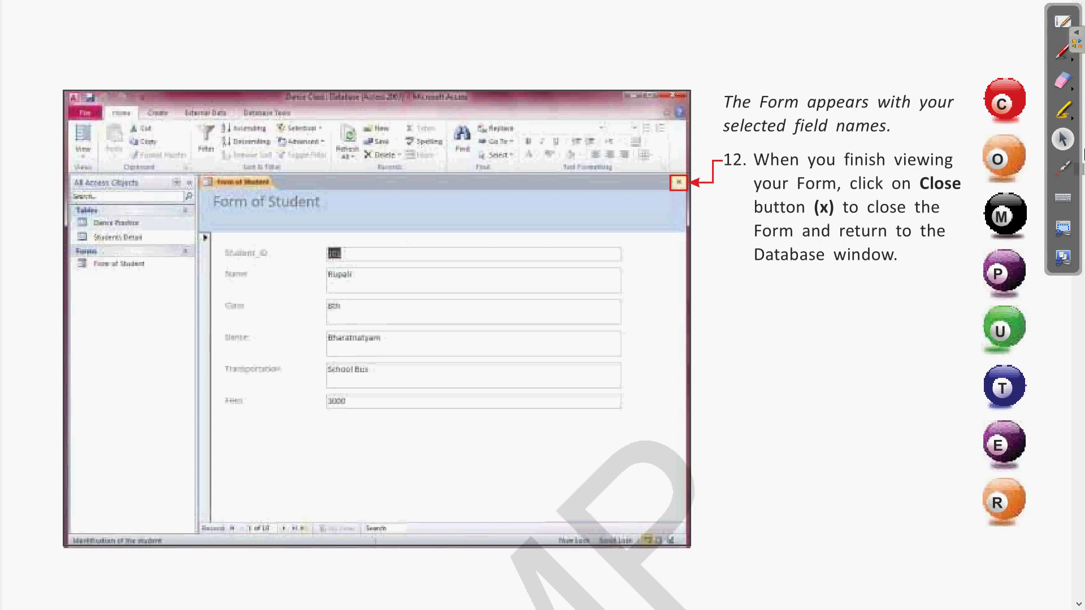
# Draw four green pen lines under the step 12 text, then erase them
pyautogui.click(1065, 169)
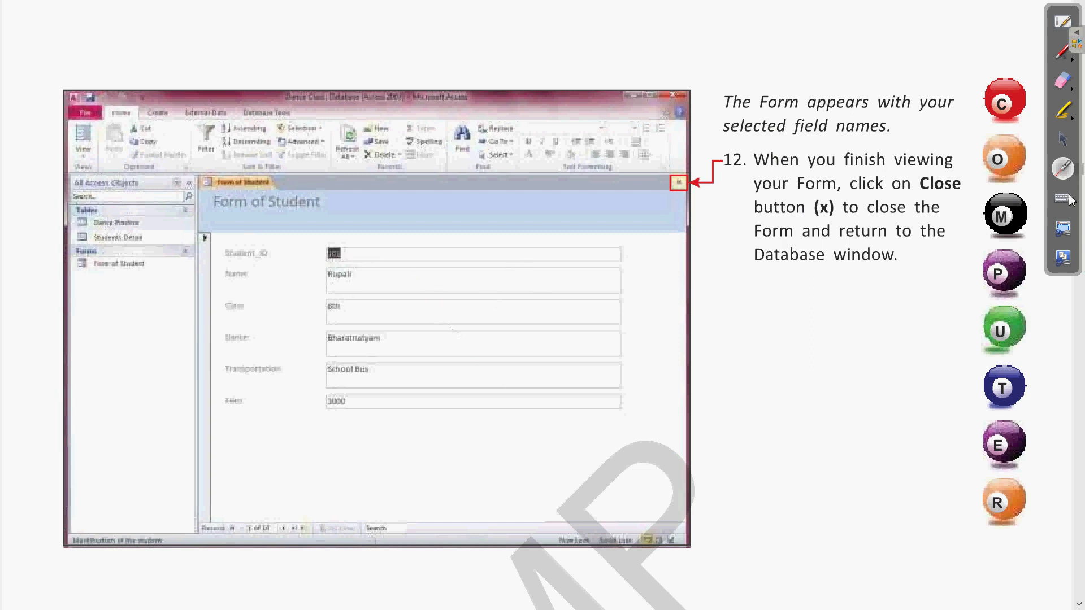
pyautogui.click(1062, 52)
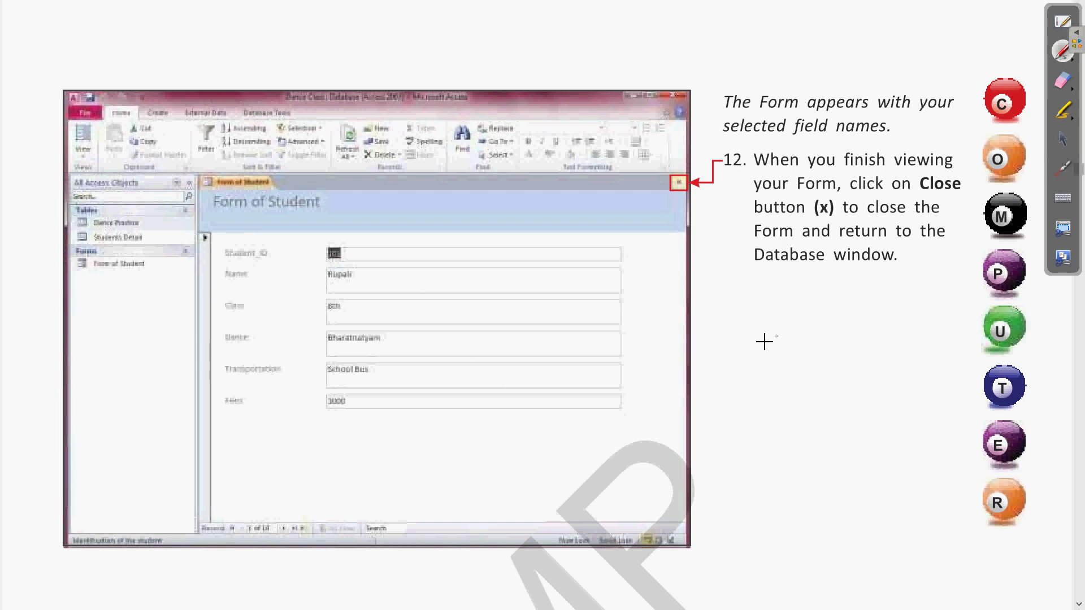
pyautogui.moveTo(757, 341); pyautogui.dragTo(923, 342)
pyautogui.moveTo(770, 378); pyautogui.dragTo(911, 376)
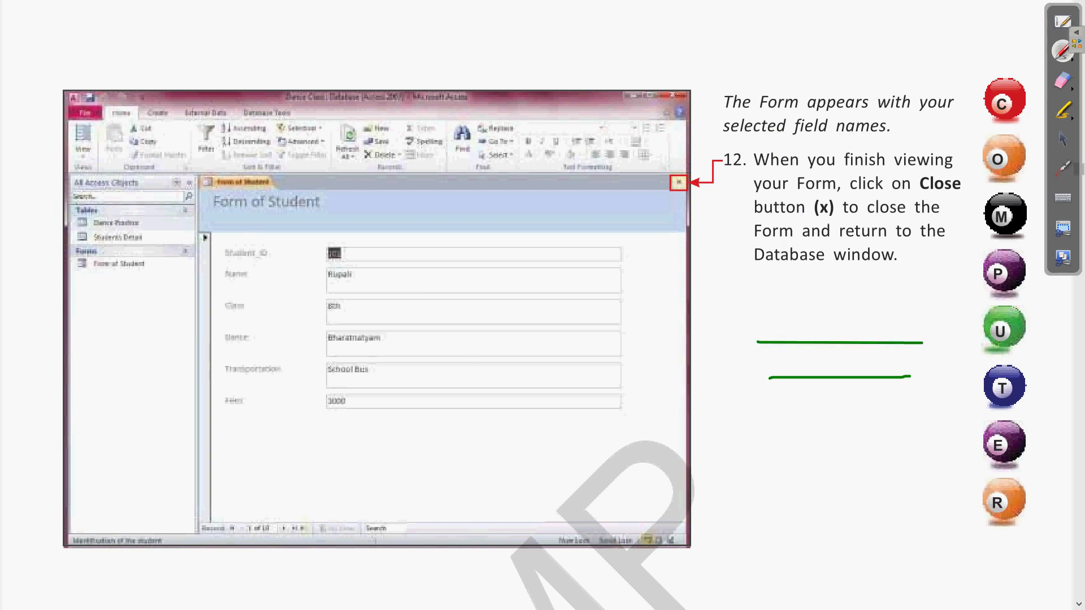
pyautogui.moveTo(780, 413); pyautogui.dragTo(973, 413)
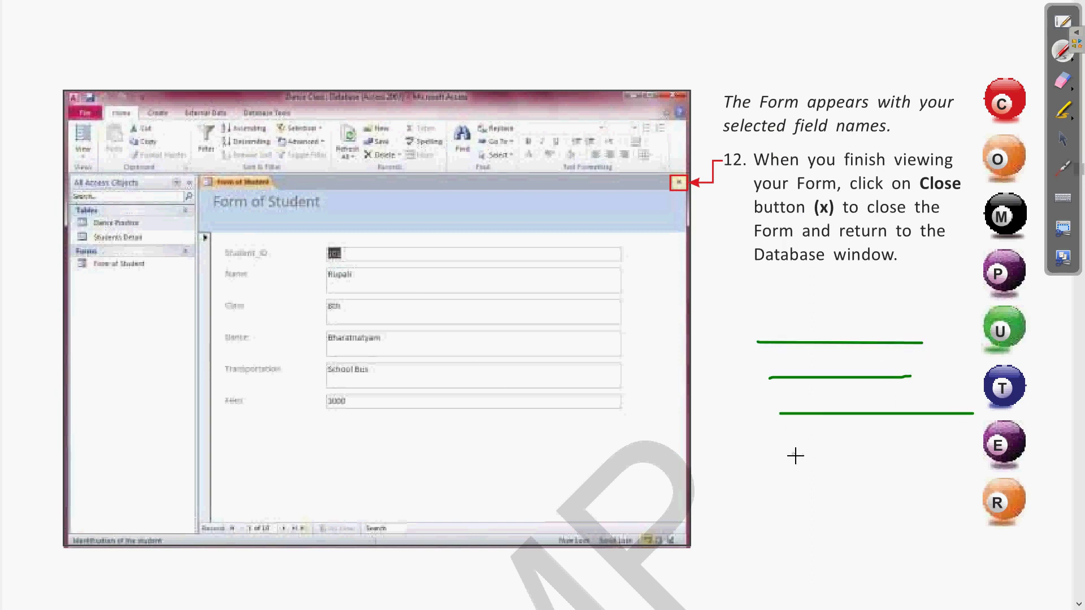
pyautogui.moveTo(792, 453); pyautogui.dragTo(981, 454)
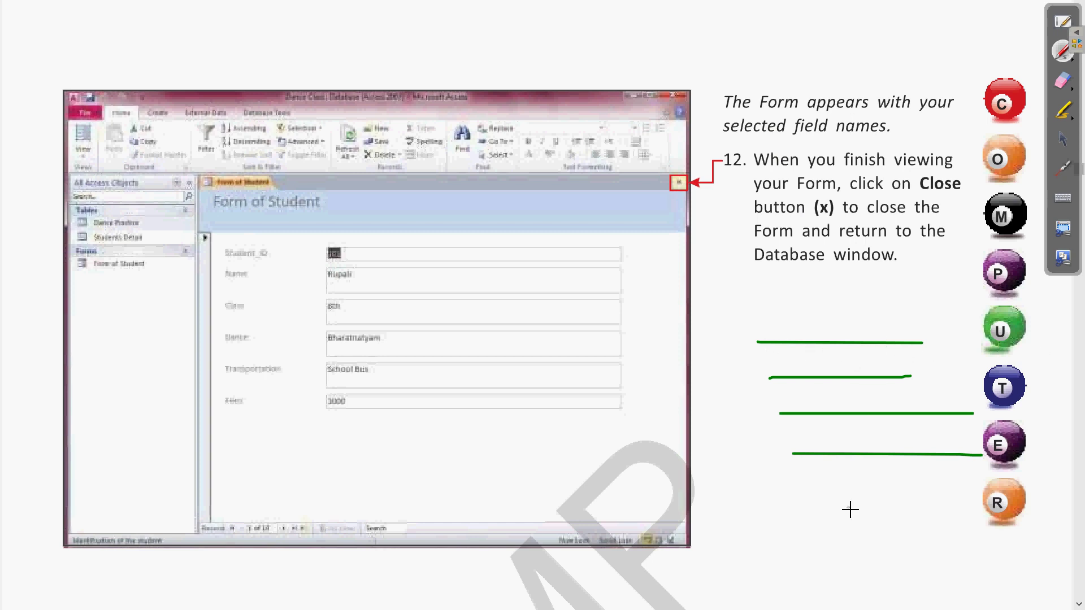
pyautogui.click(1064, 139)
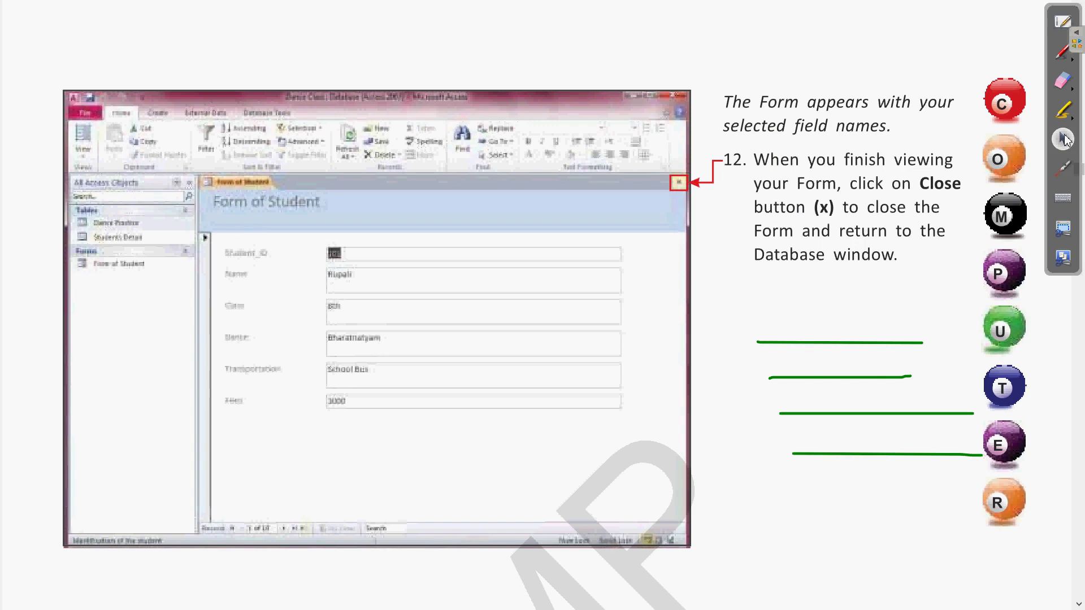
pyautogui.click(1069, 90)
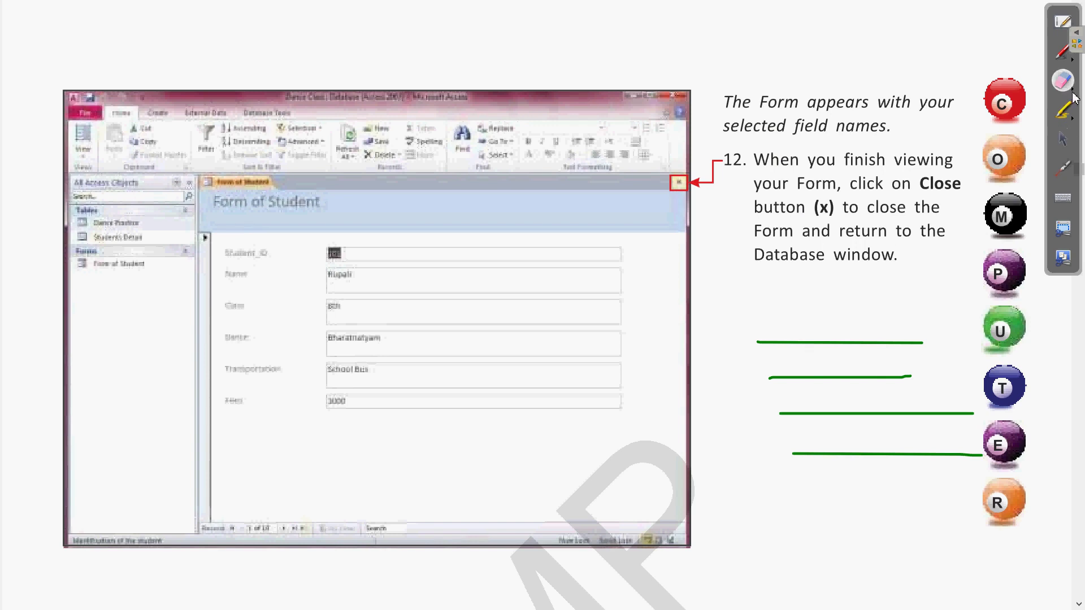
pyautogui.moveTo(788, 339)
pyautogui.mouseDown()
pyautogui.moveTo(766, 368)
pyautogui.moveTo(842, 416)
pyautogui.moveTo(988, 435)
pyautogui.moveTo(823, 465)
pyautogui.moveTo(939, 424)
pyautogui.mouseUp()
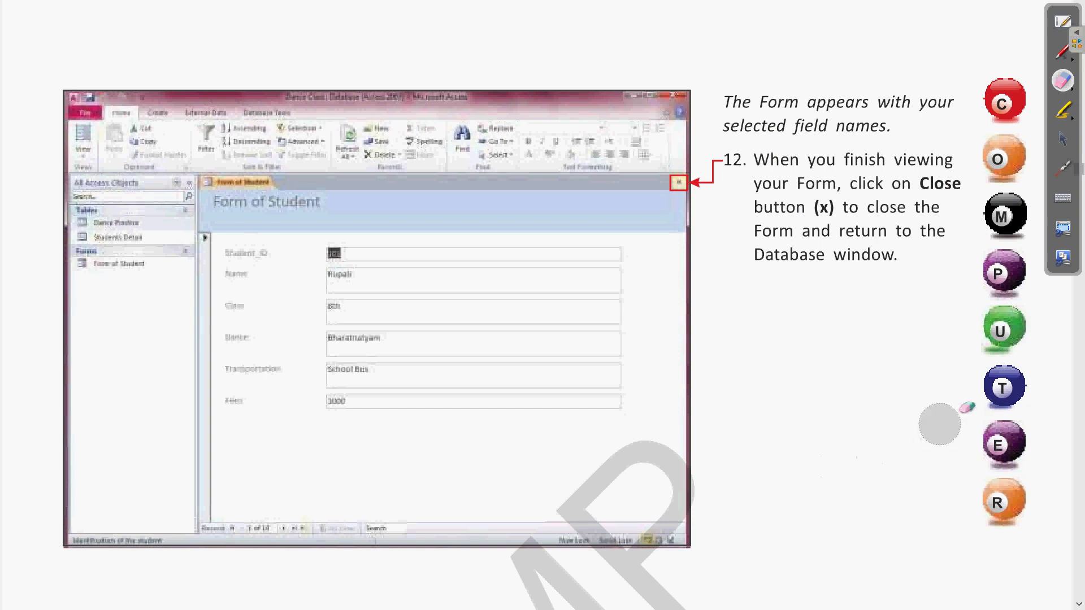
pyautogui.click(1062, 140)
# Scroll the textbook down to 'Moving through the records' on page 43
pyautogui.scroll(-1, 876, 301)
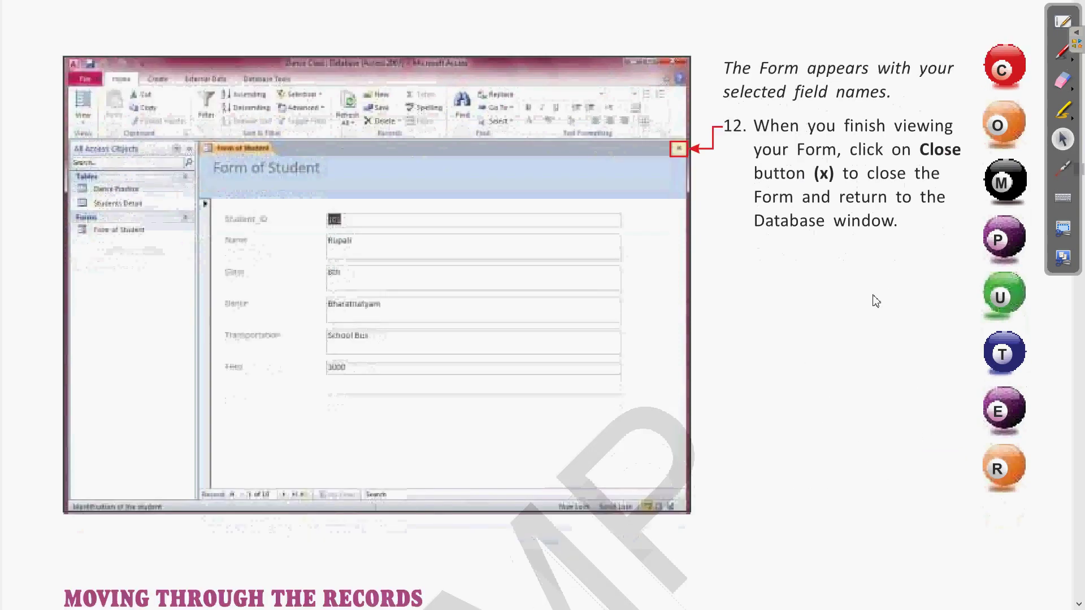
pyautogui.scroll(-15, 875, 301)
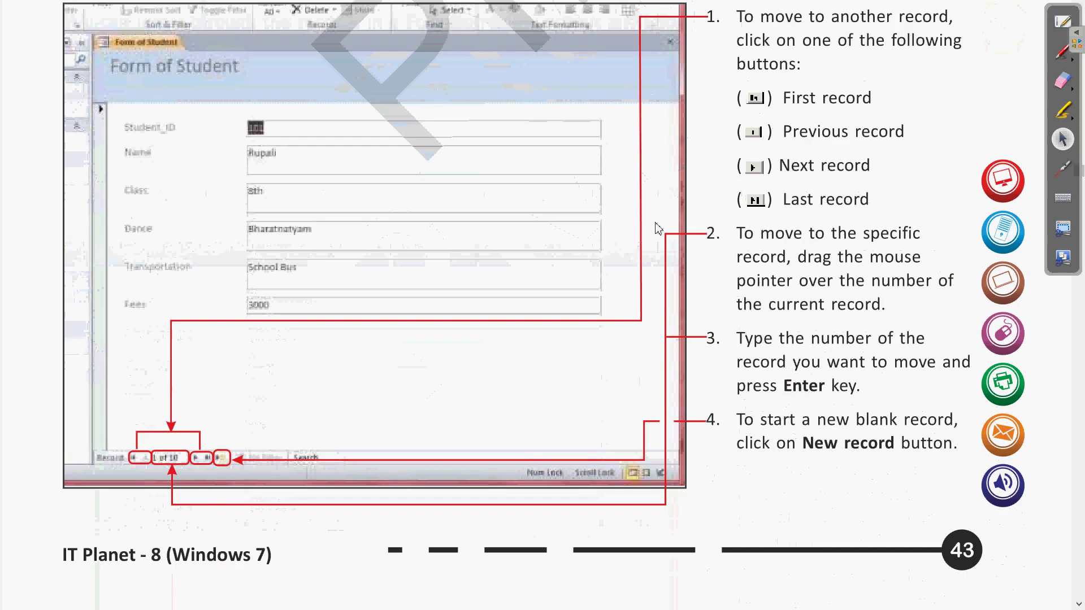
pyautogui.click(1062, 167)
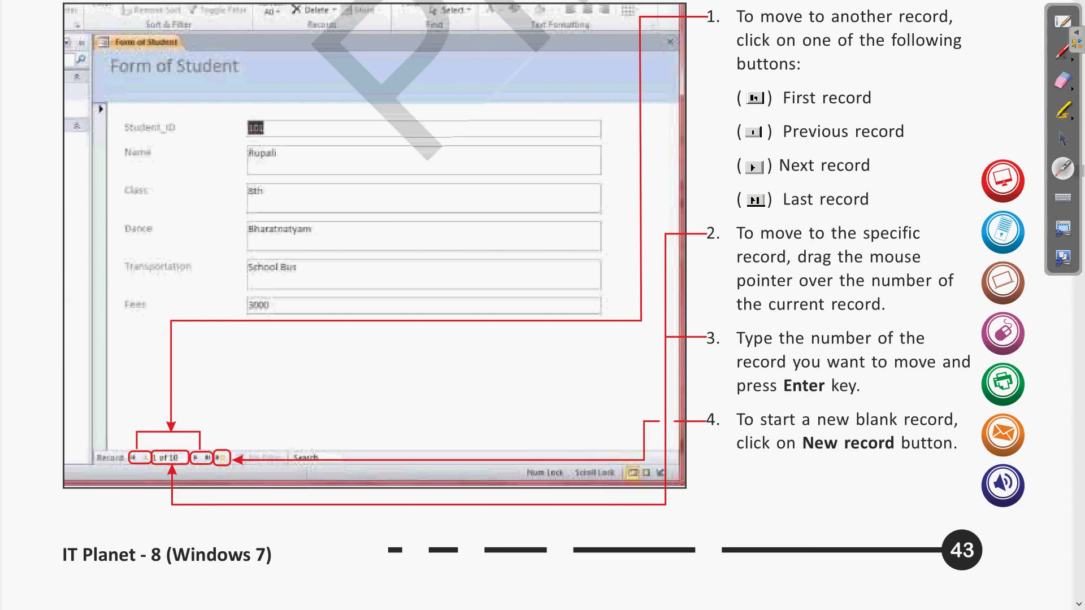
pyautogui.click(1064, 142)
pyautogui.hotkey('alt', 'Tab')
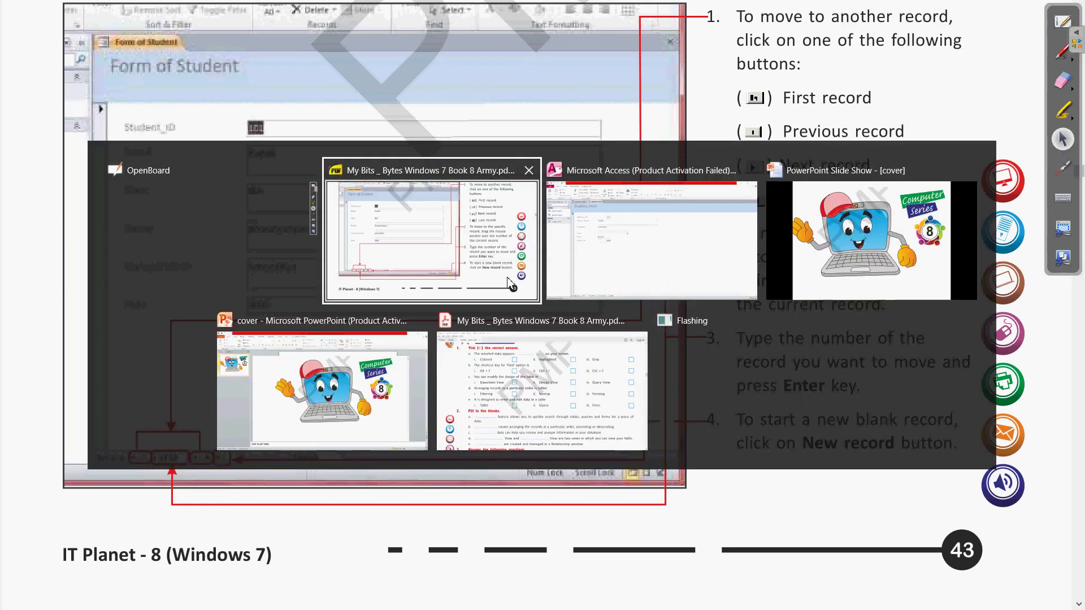
# In Access, step to records 2 and 3, back to the first, then to Mohit's last record
pyautogui.click(620, 258)
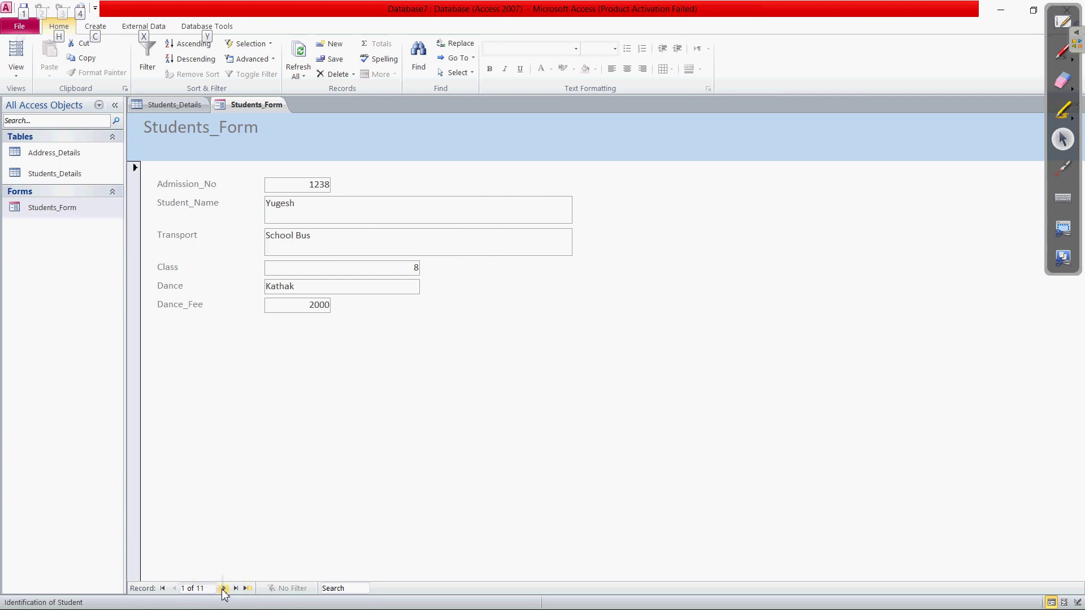
pyautogui.click(223, 588)
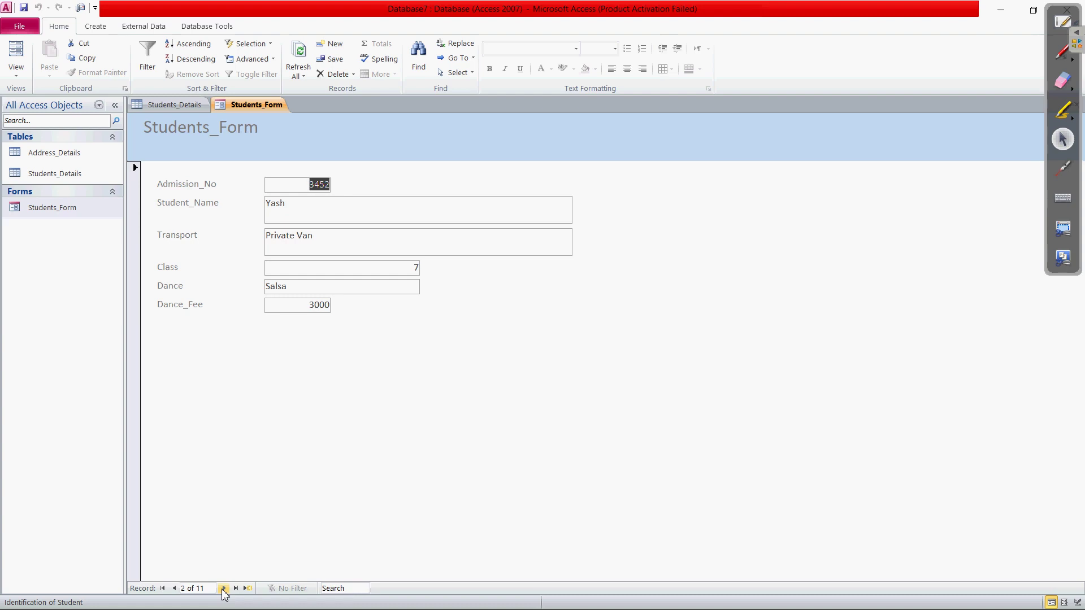
pyautogui.click(224, 588)
pyautogui.click(175, 588)
pyautogui.click(175, 589)
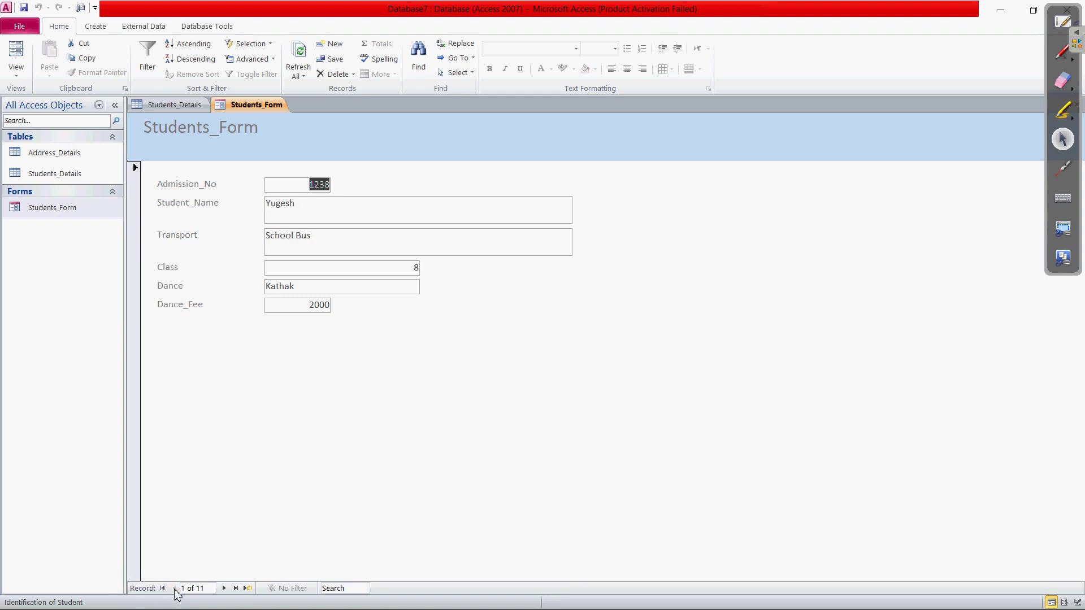
pyautogui.click(237, 589)
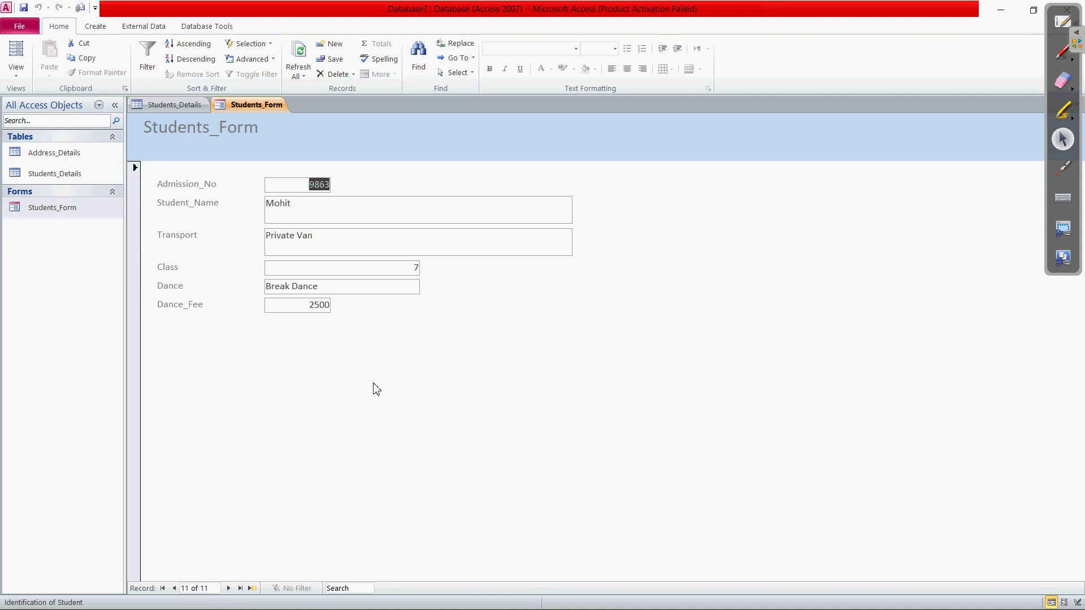
# Start a new blank record, 12 of 12, and focus its empty Admission_No field
pyautogui.click(253, 589)
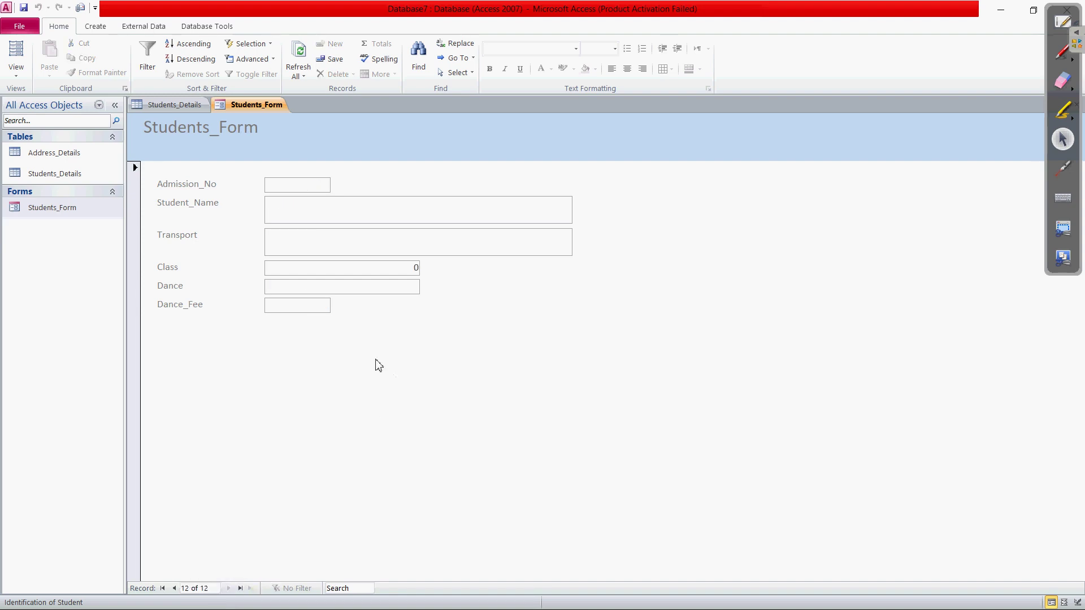
pyautogui.click(327, 184)
pyautogui.click(1063, 168)
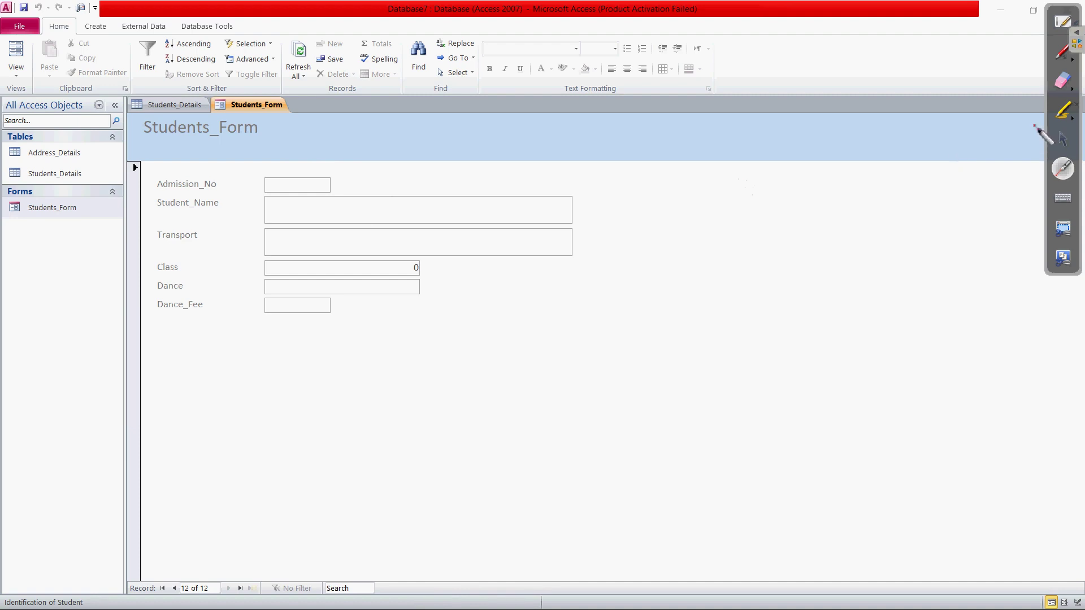
# Ink a green bracket beside the form's fields and a check mark below them
pyautogui.click(1068, 59)
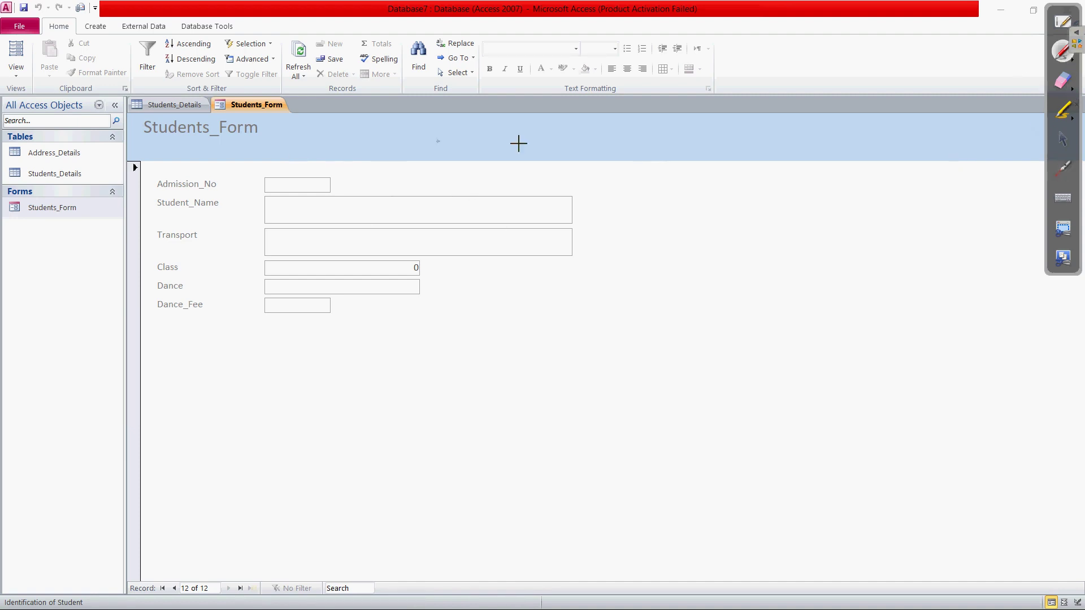
pyautogui.moveTo(555, 136)
pyautogui.mouseDown()
pyautogui.moveTo(590, 238)
pyautogui.moveTo(569, 332)
pyautogui.mouseUp()
pyautogui.moveTo(589, 181); pyautogui.dragTo(560, 137)
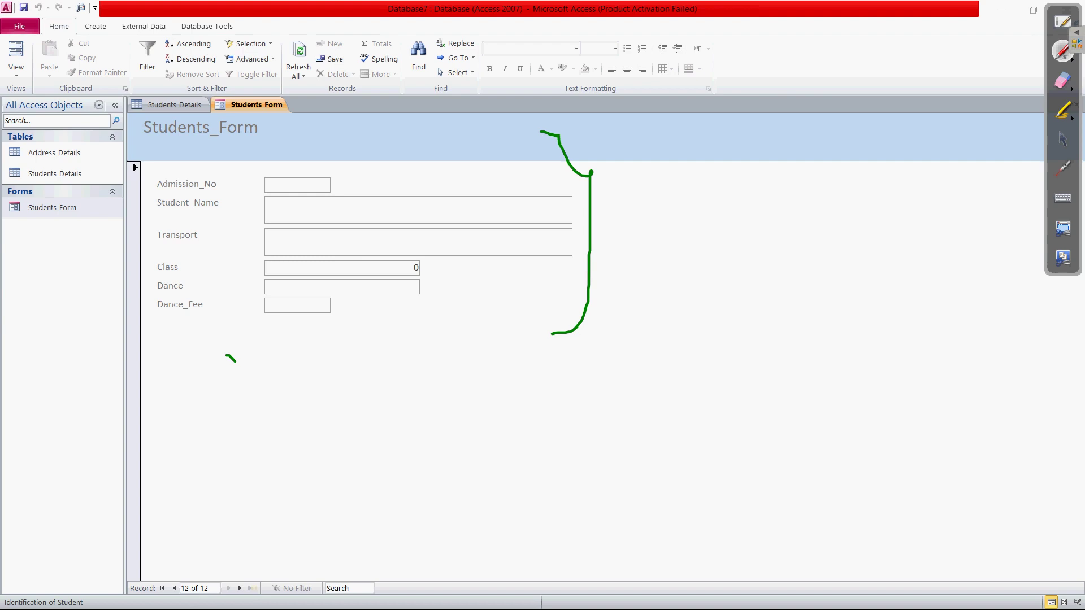
pyautogui.moveTo(235, 361); pyautogui.dragTo(361, 330)
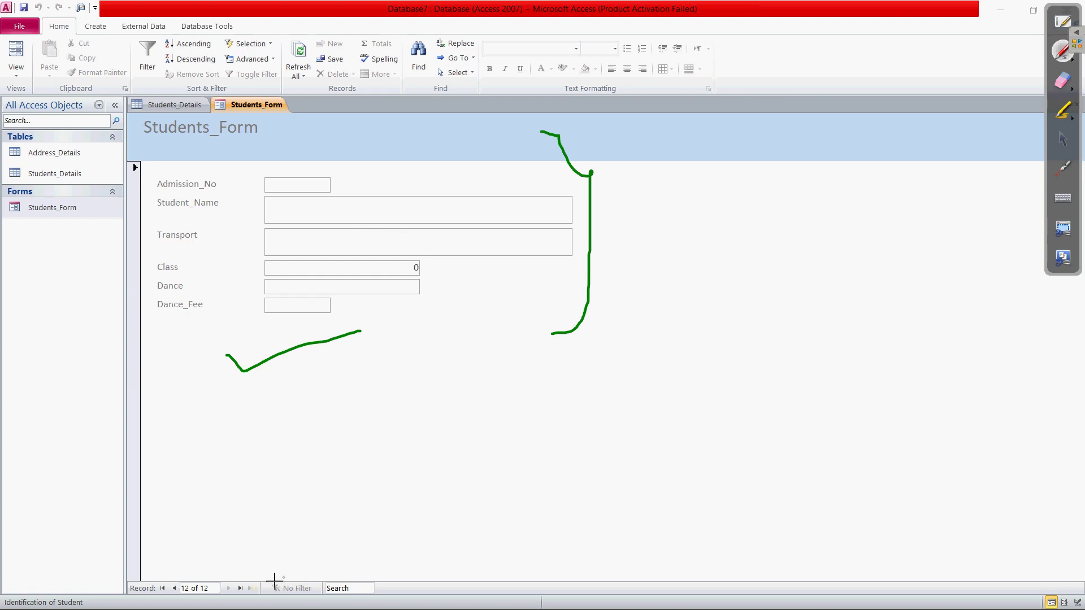
pyautogui.click(1062, 139)
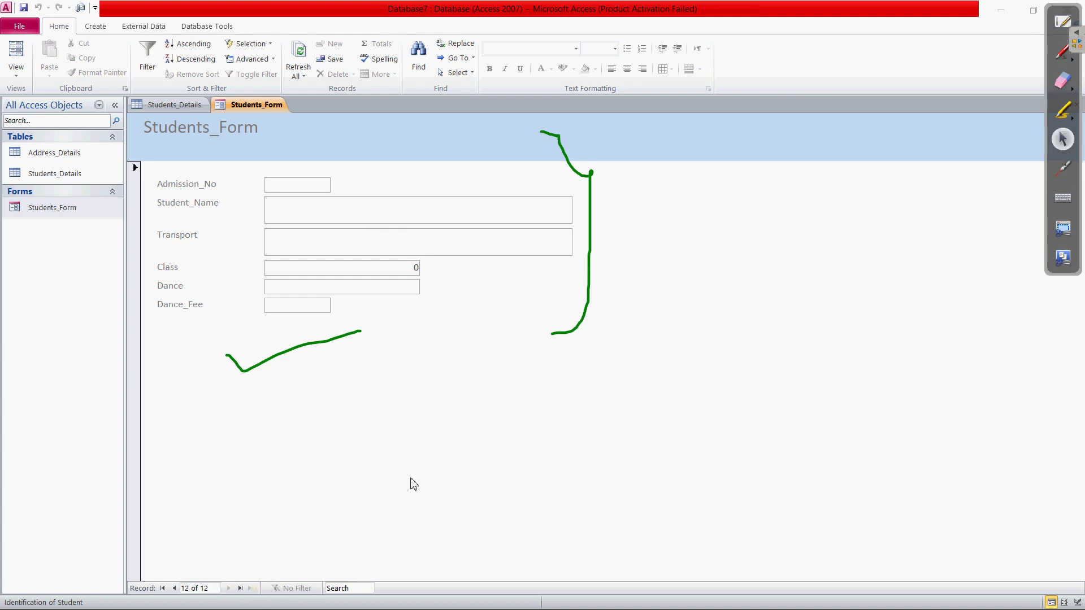
# Return to Mohit's record 11 and erase the bracket and check mark
pyautogui.click(174, 588)
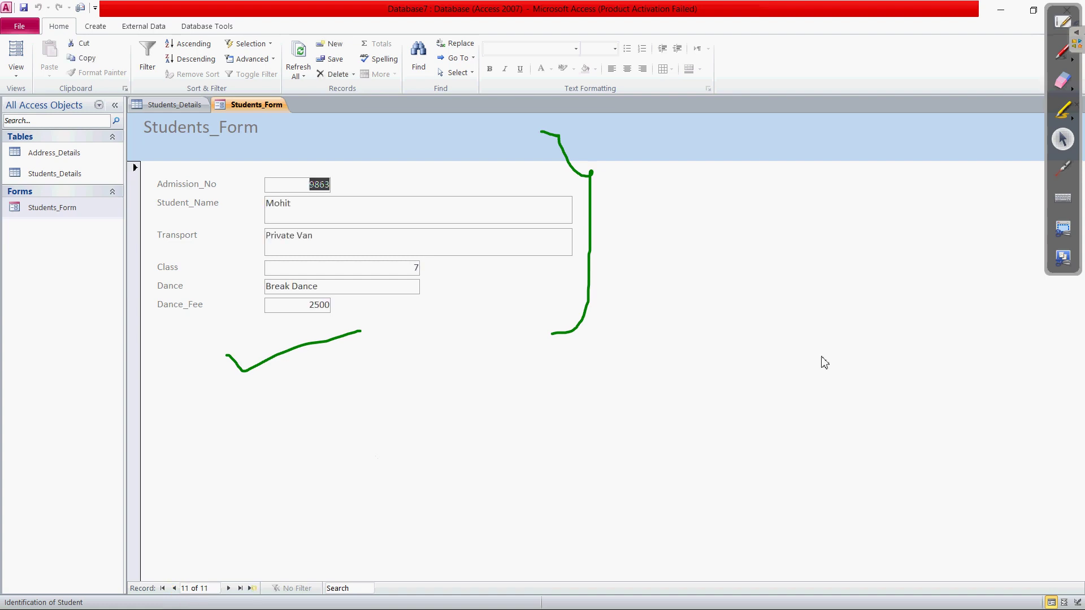
pyautogui.click(1062, 82)
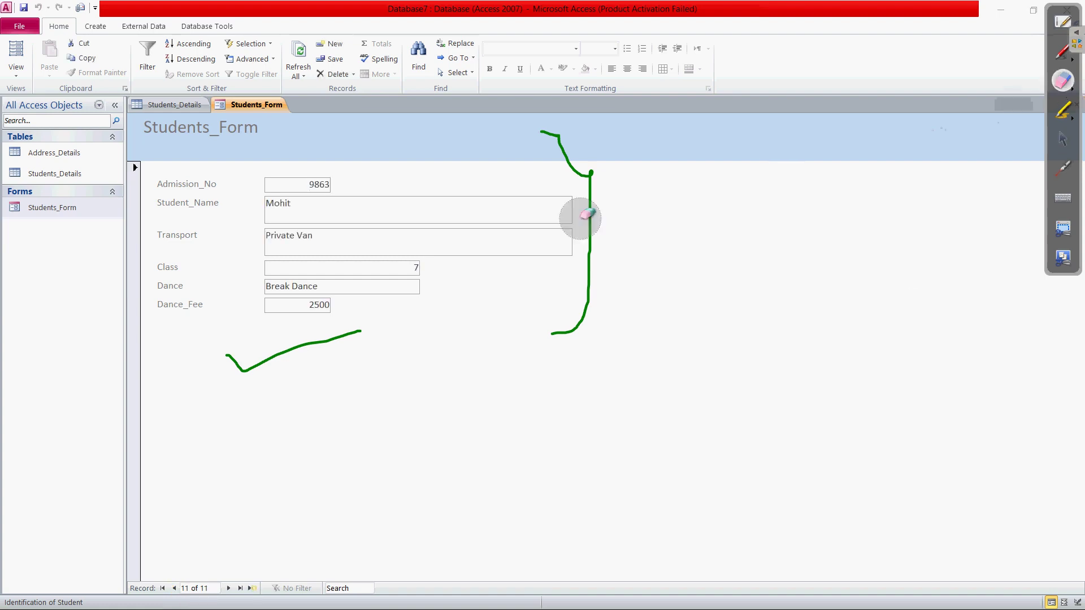
pyautogui.moveTo(578, 215)
pyautogui.mouseDown()
pyautogui.moveTo(617, 196)
pyautogui.moveTo(589, 253)
pyautogui.moveTo(591, 291)
pyautogui.moveTo(574, 198)
pyautogui.moveTo(334, 344)
pyautogui.moveTo(301, 345)
pyautogui.mouseUp()
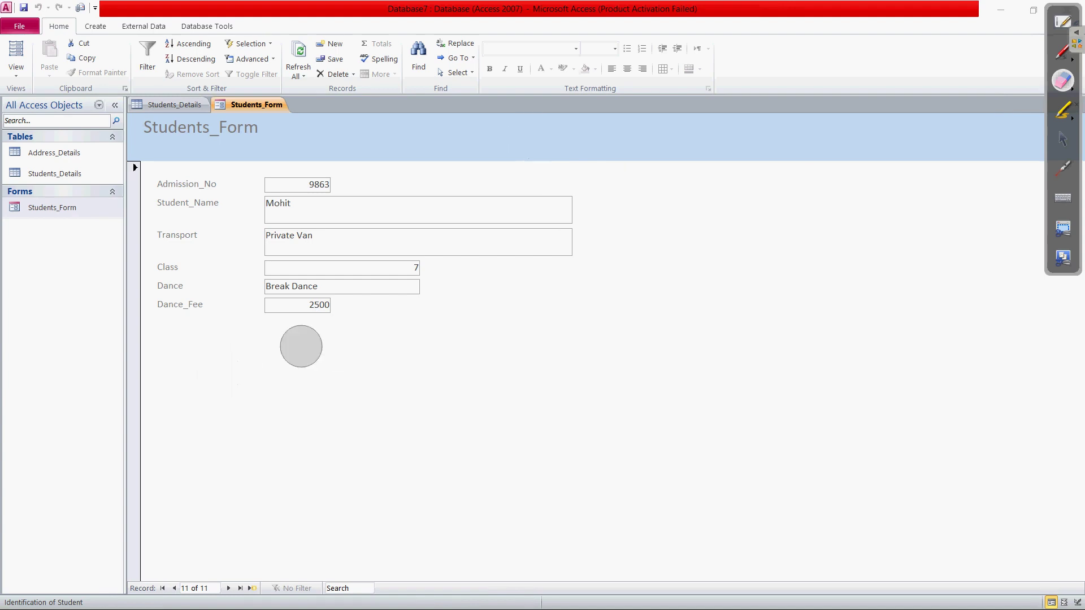
# Backspace over the Private Van text in Mohit's Transport field, leaving School Van
pyautogui.click(1062, 139)
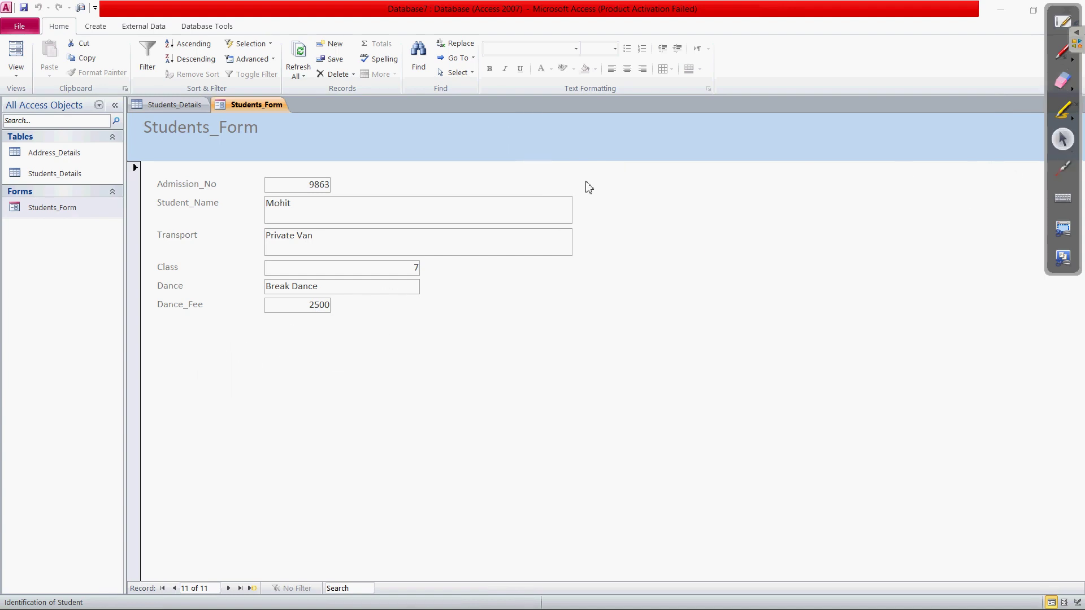
pyautogui.doubleClick(287, 235)
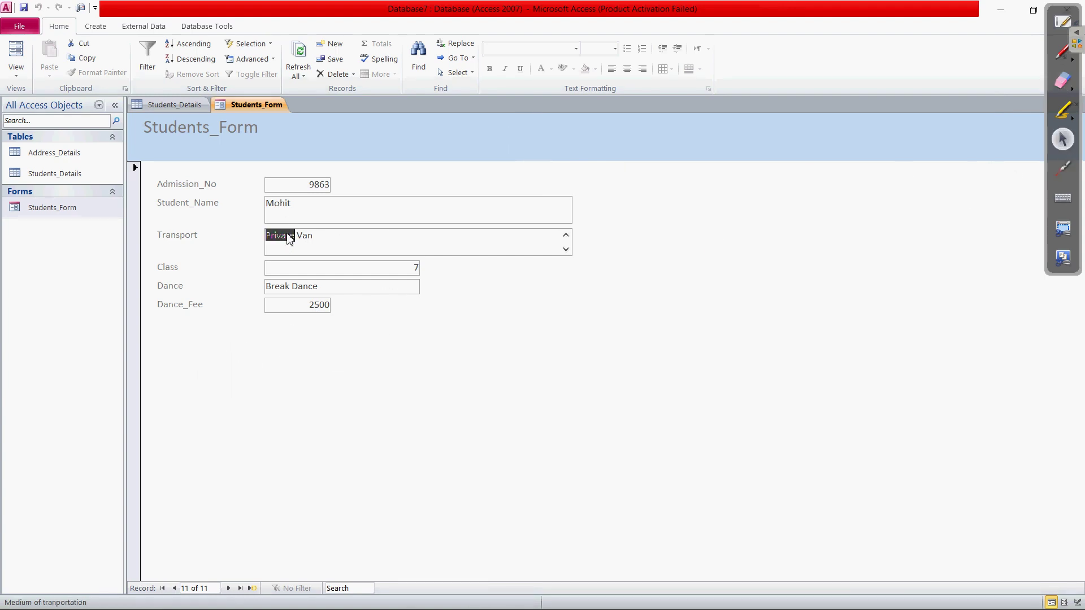
pyautogui.click(320, 239)
pyautogui.press('BackSpace')
pyautogui.press('BackSpace')
pyautogui.press('BackSpace')
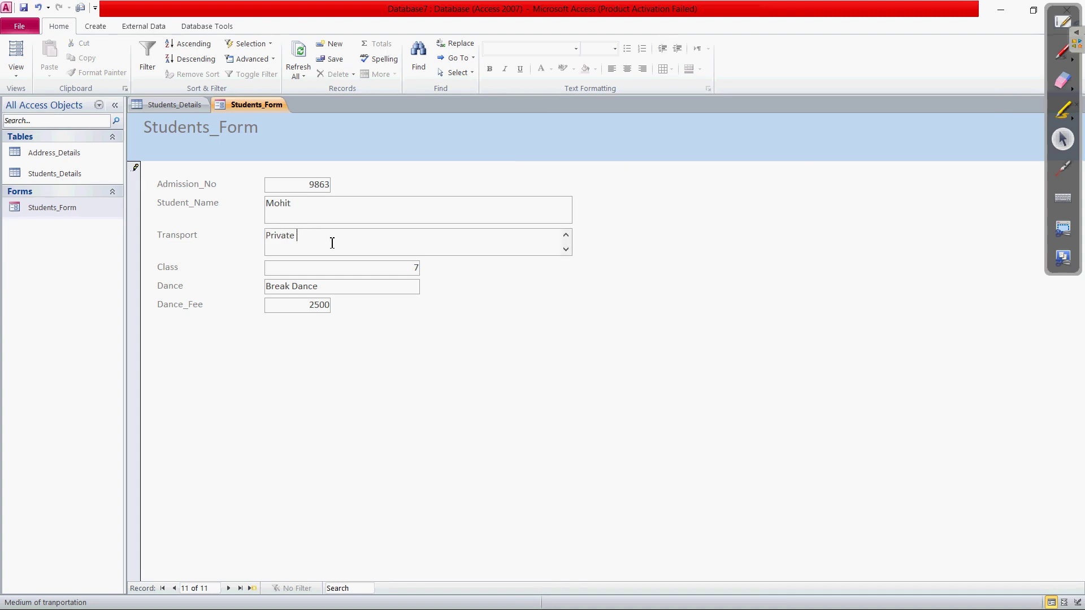
pyautogui.press('BackSpace')
pyautogui.press('BackSpace')
pyautogui.press('BackSpace')
pyautogui.press('BackSpace')
pyautogui.press('BackSpace')
pyautogui.press('BackSpace')
pyautogui.hotkey('alt', 'Tab')
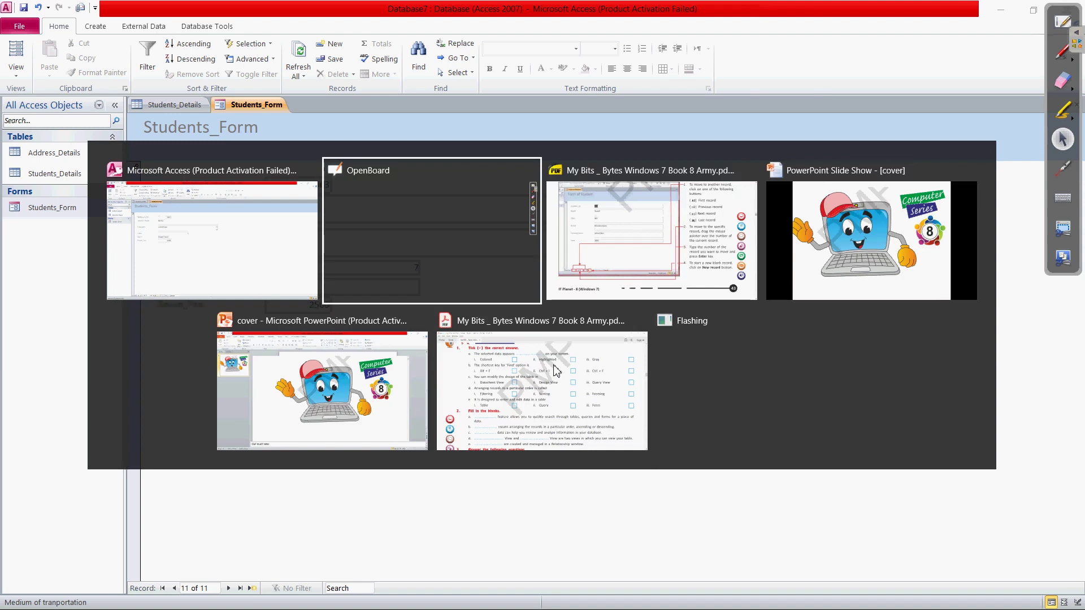
# Scroll the textbook PDF to the Changing the Views of Form section's In Design View steps
pyautogui.hotkey('alt', 'Tab')
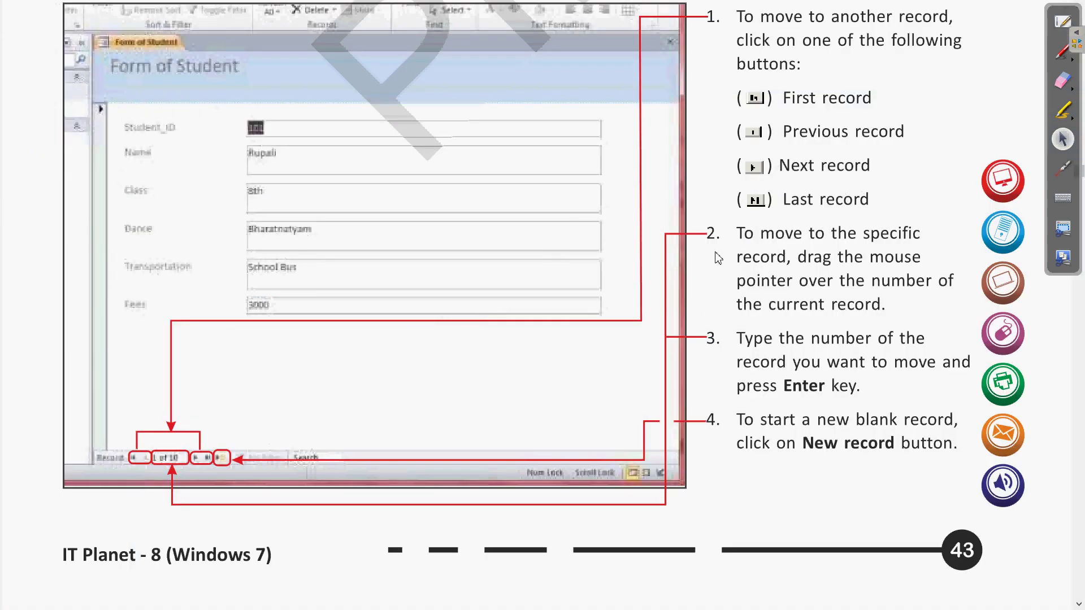
pyautogui.scroll(5, 422, 365)
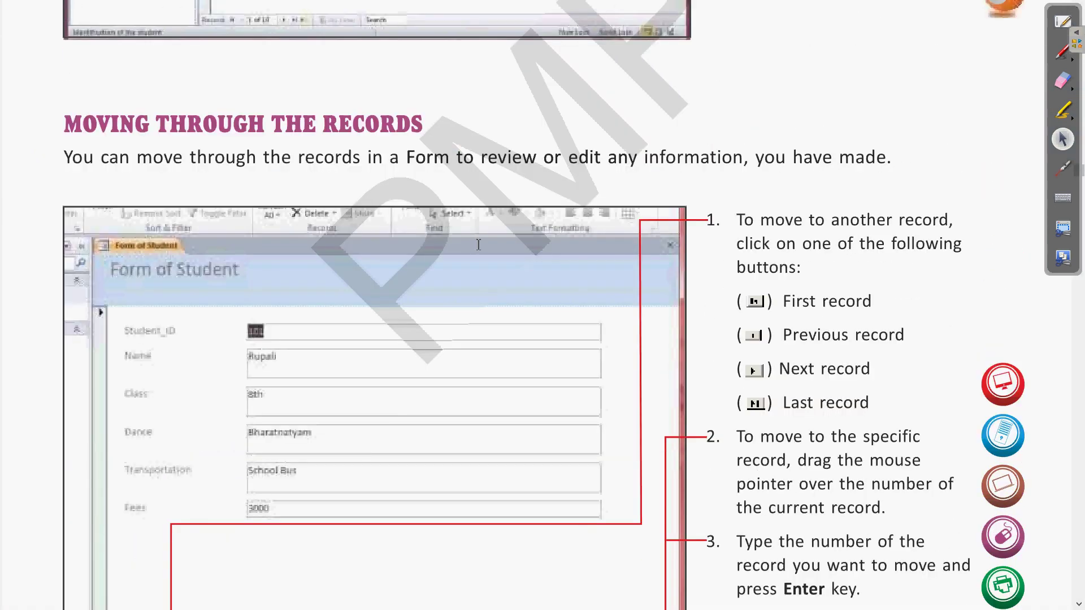
pyautogui.scroll(-10, 716, 316)
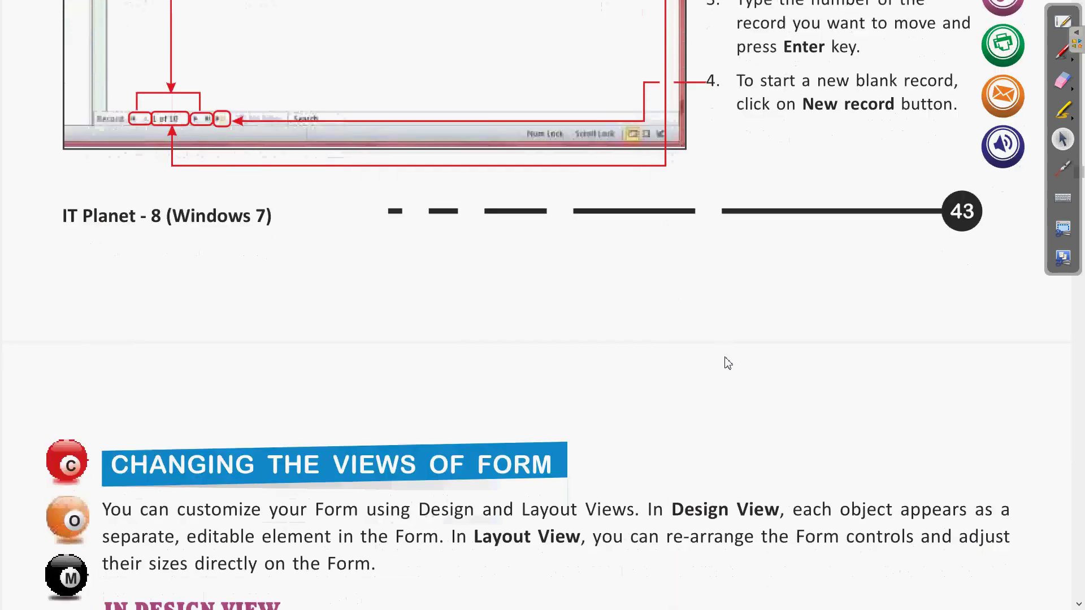
pyautogui.scroll(-3, 728, 362)
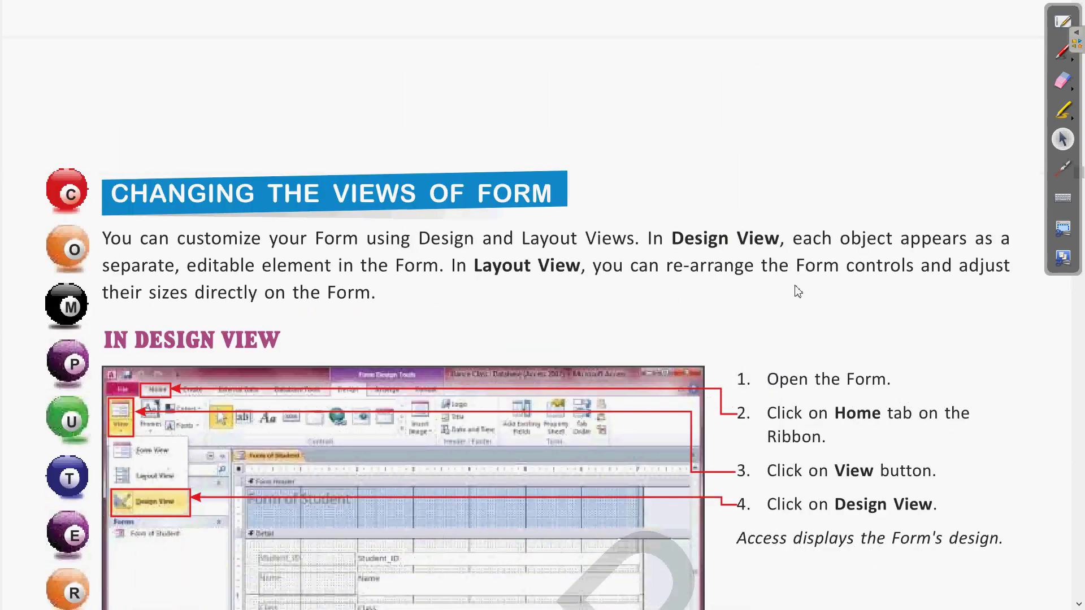
pyautogui.scroll(-3, 802, 289)
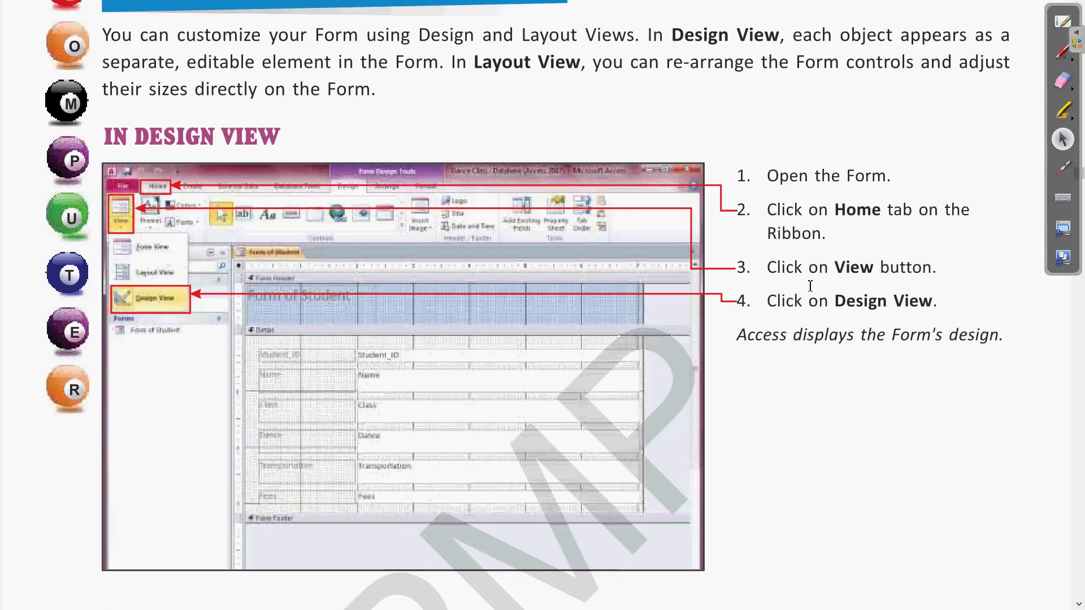
pyautogui.scroll(-4, 810, 286)
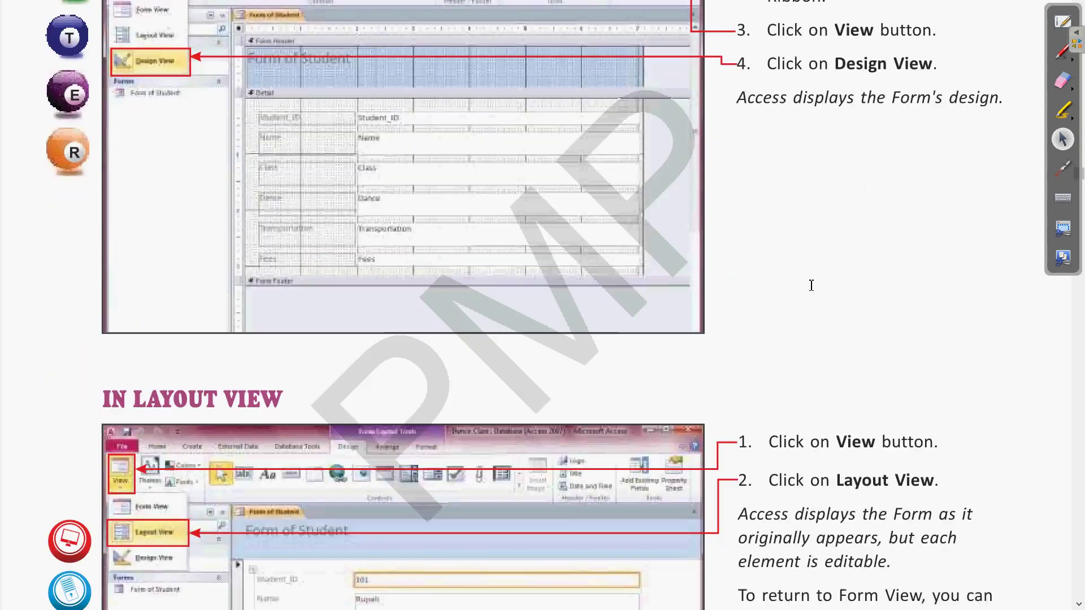
pyautogui.scroll(3, 814, 285)
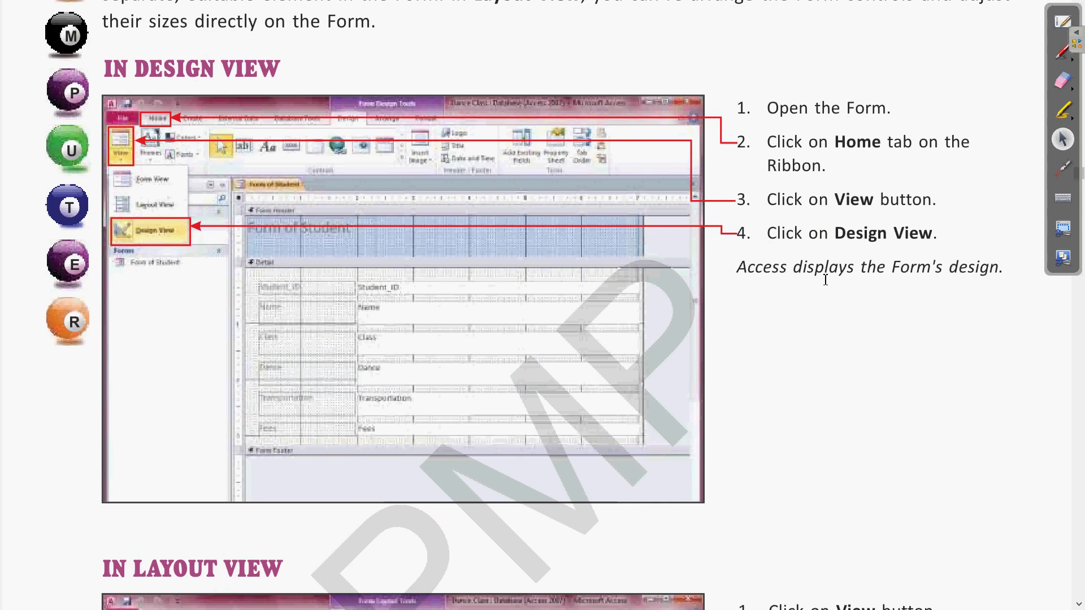
pyautogui.scroll(1, 825, 280)
pyautogui.scroll(2, 826, 278)
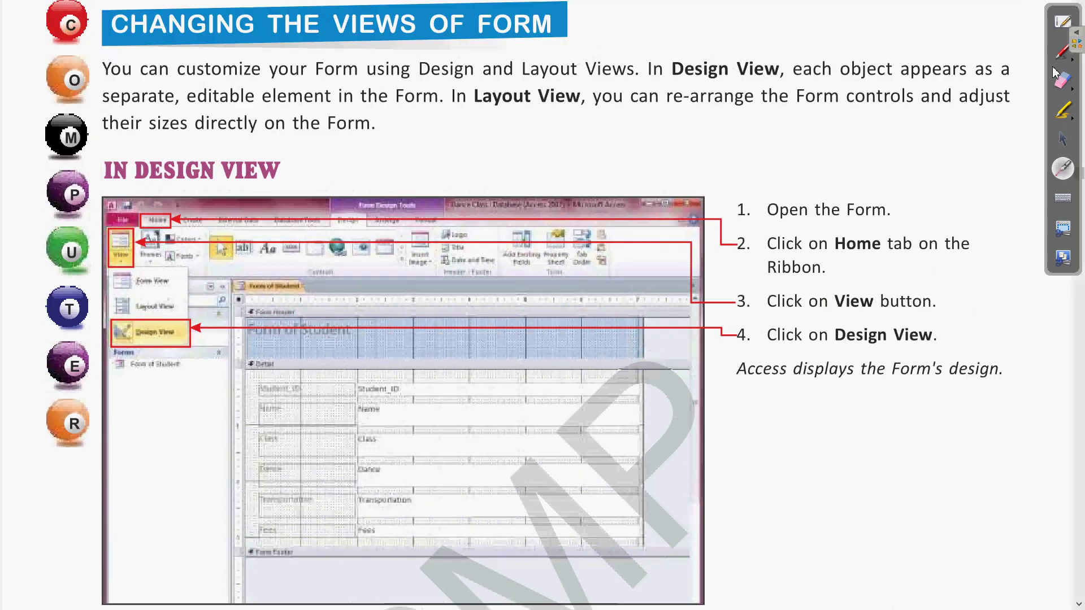
# Underline the Design View description in green across two lines
pyautogui.click(1062, 51)
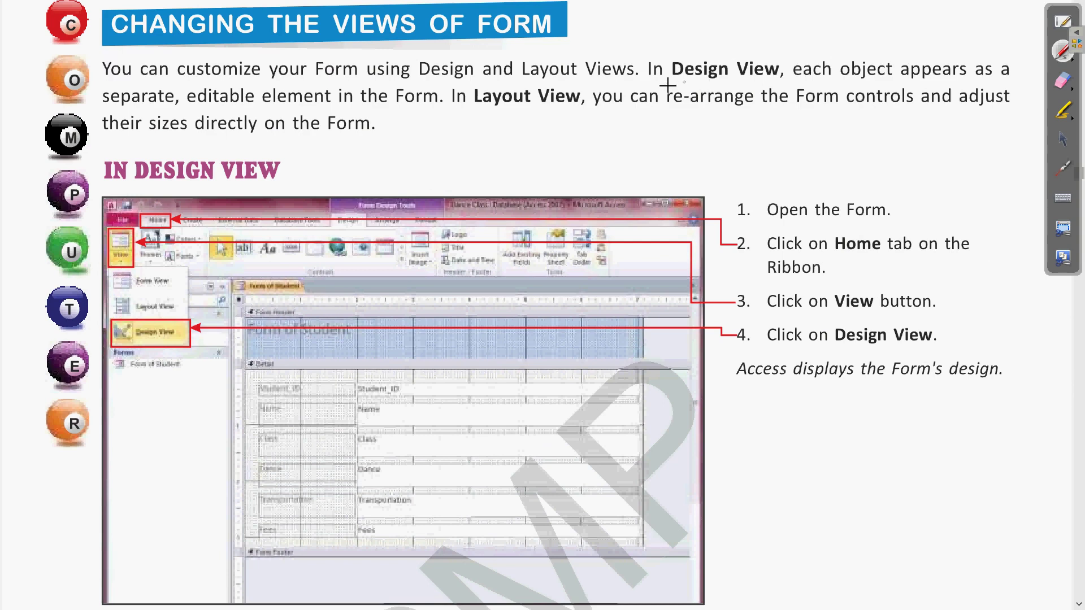
pyautogui.moveTo(649, 83); pyautogui.dragTo(992, 80)
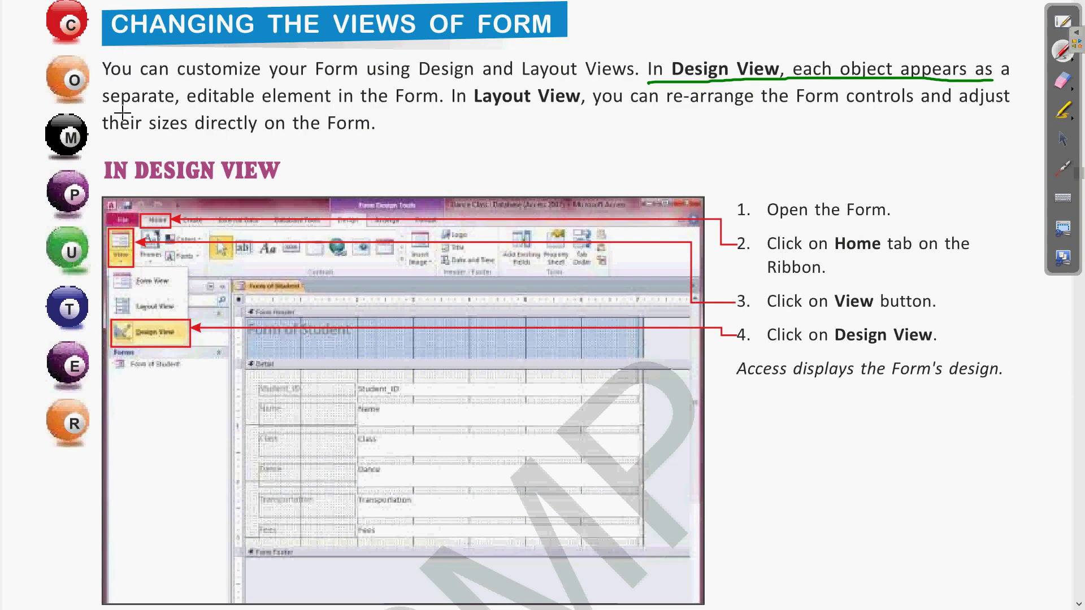
pyautogui.moveTo(115, 104); pyautogui.dragTo(424, 102)
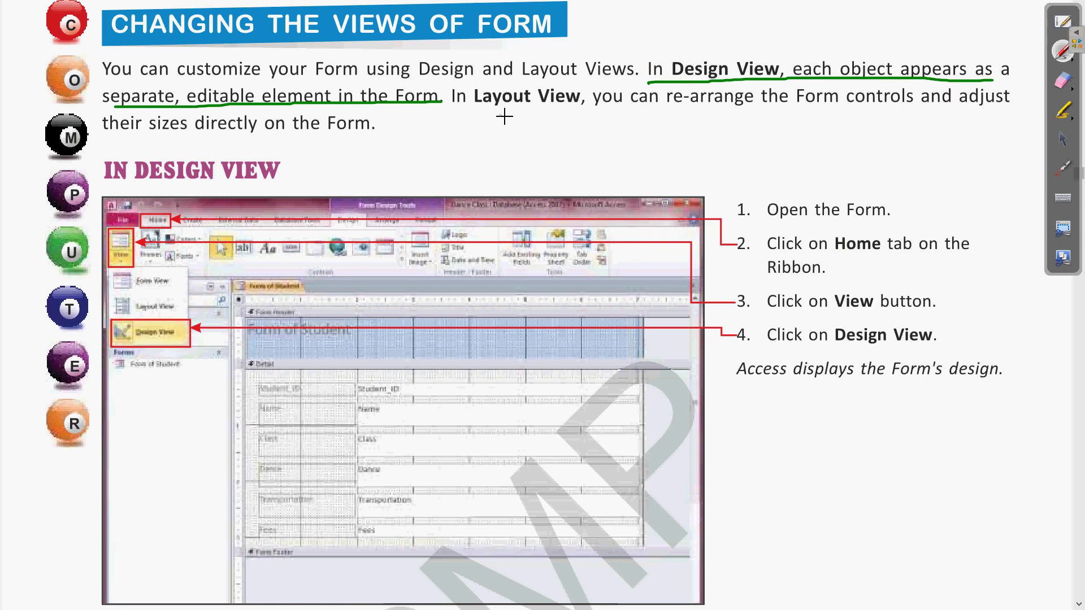
# Switch to red ink and underline the Layout View description across two lines
pyautogui.click(1073, 63)
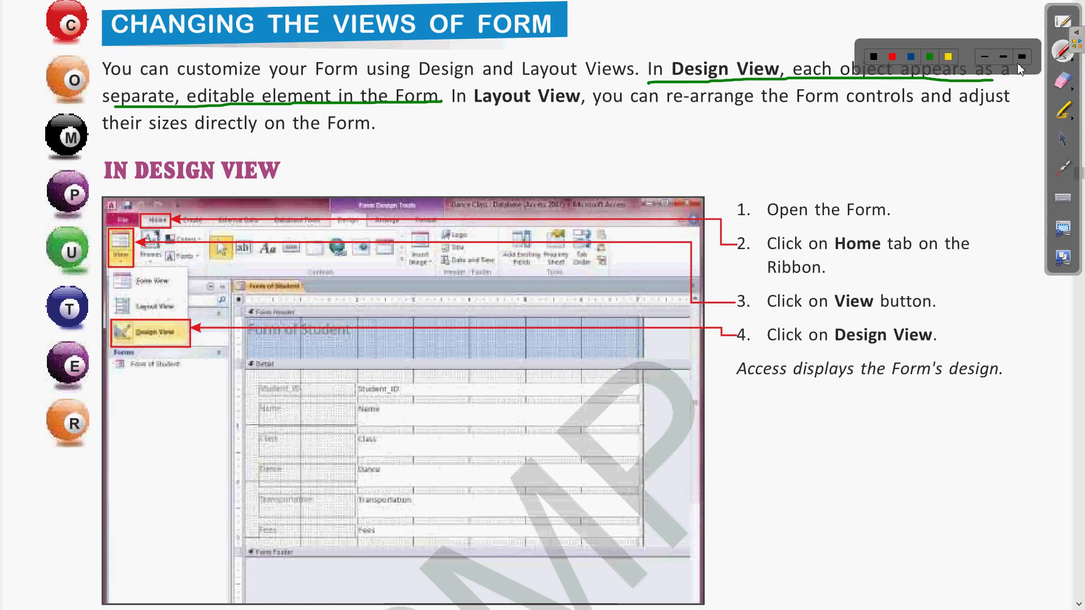
pyautogui.click(898, 64)
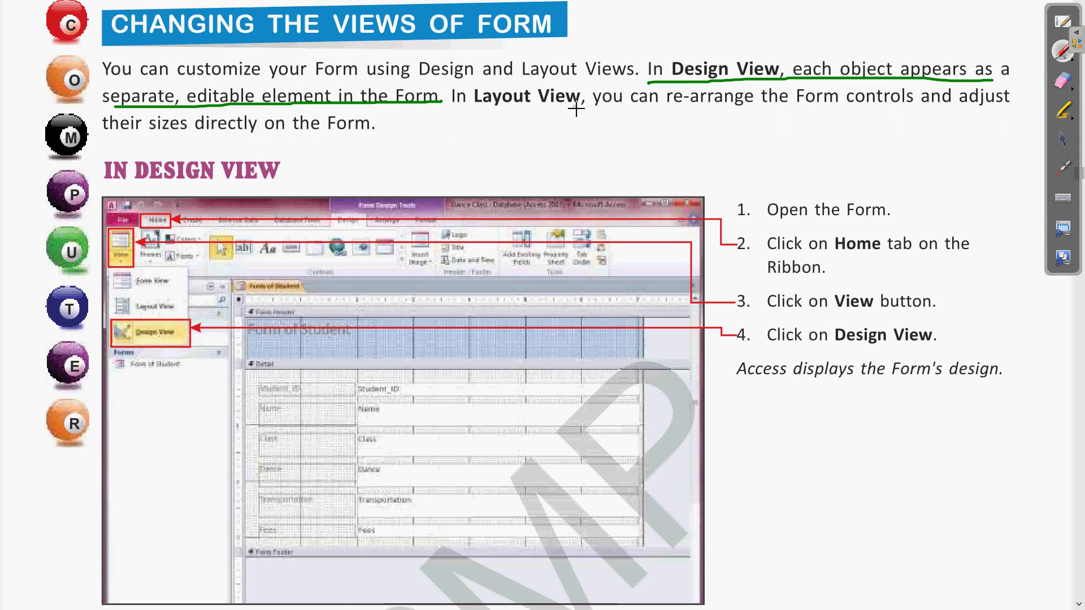
pyautogui.moveTo(572, 112); pyautogui.dragTo(975, 110)
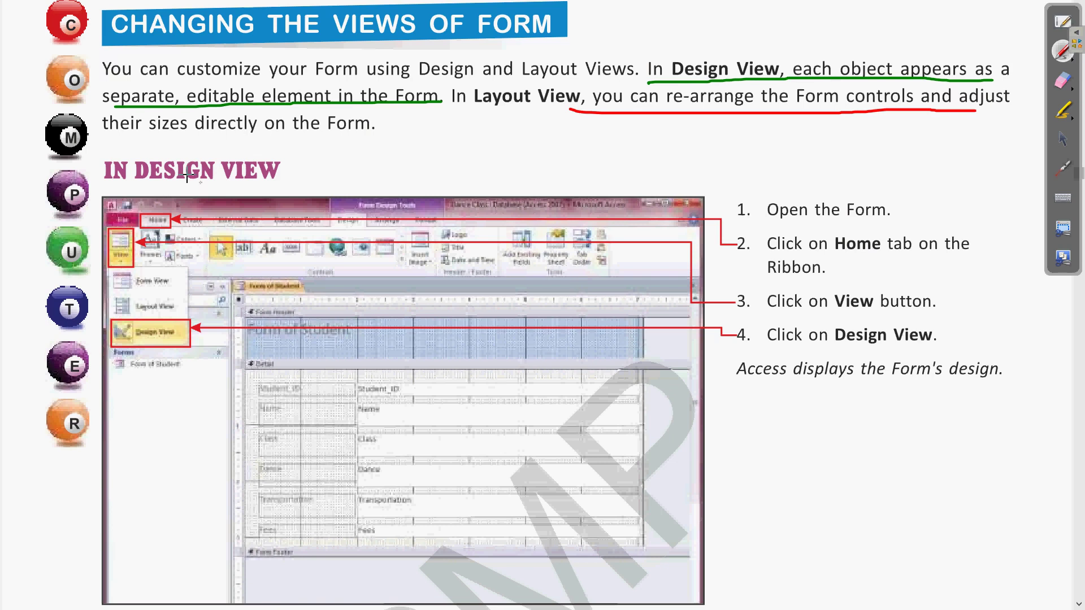
pyautogui.moveTo(111, 143); pyautogui.dragTo(323, 142)
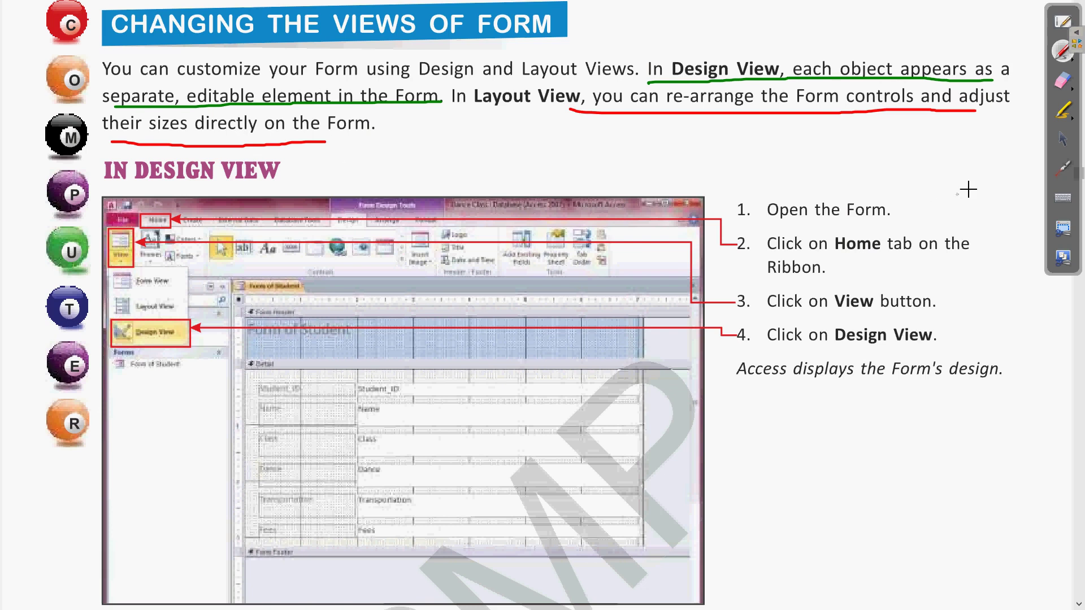
pyautogui.click(1061, 148)
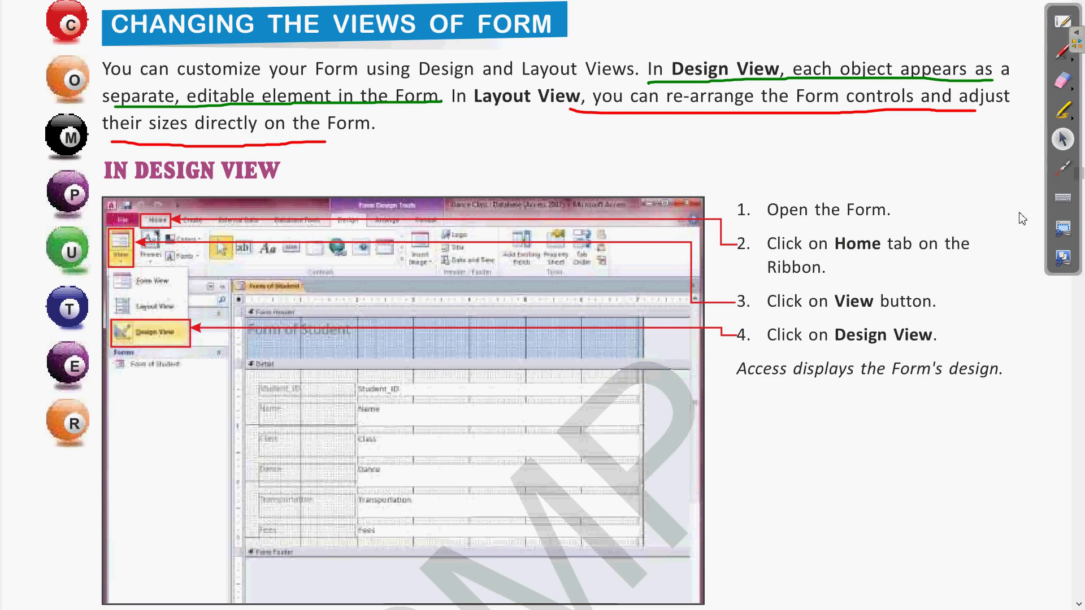
pyautogui.click(1072, 167)
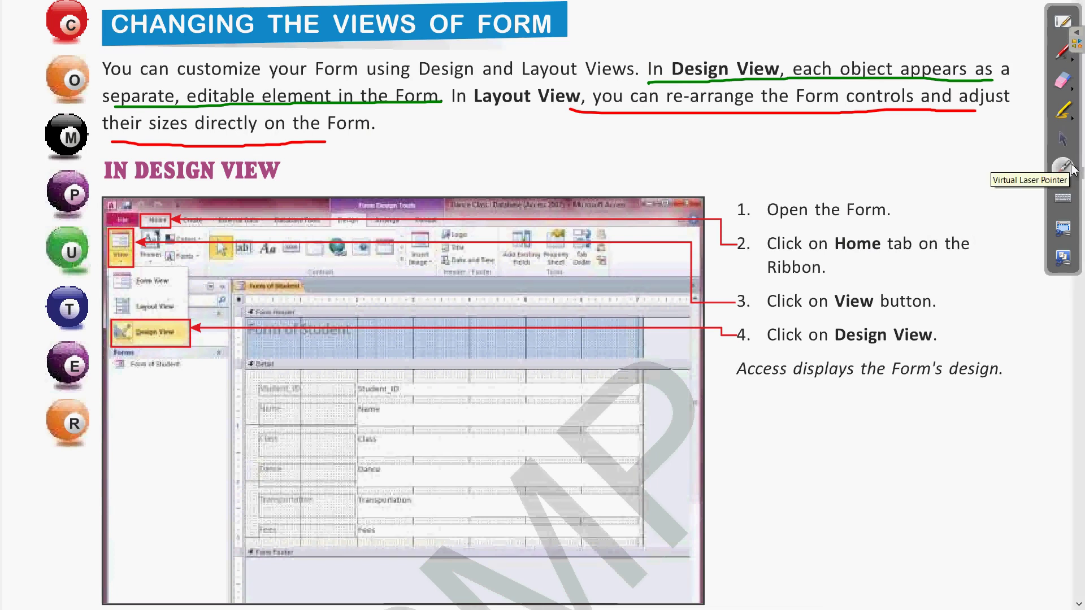
pyautogui.hotkey('alt', 'Tab')
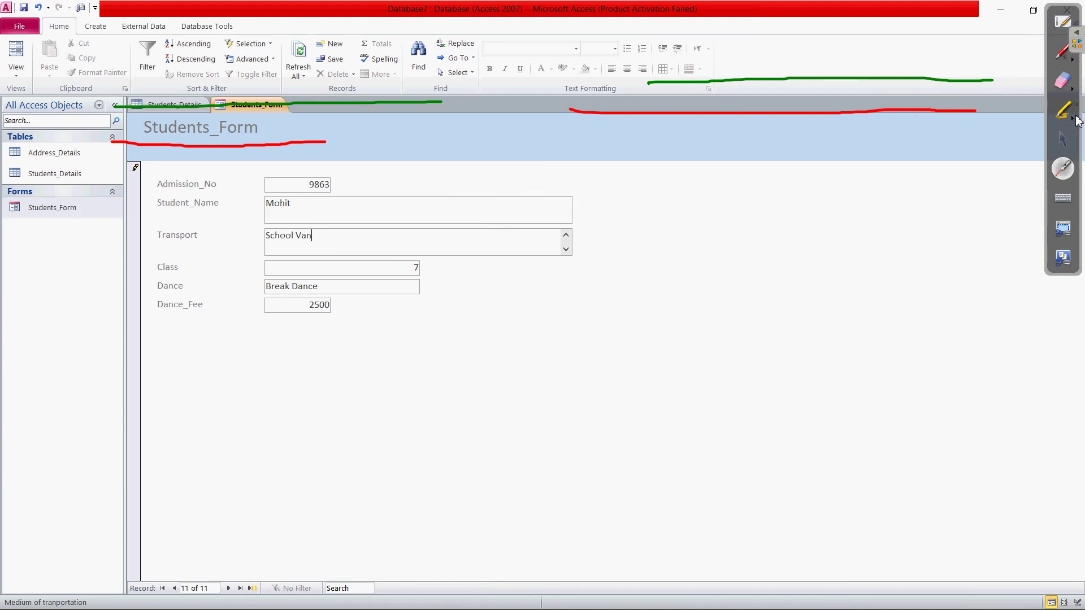
# Clear all ink annotations and switch Students_Form to Design View from the View menu
pyautogui.click(1071, 90)
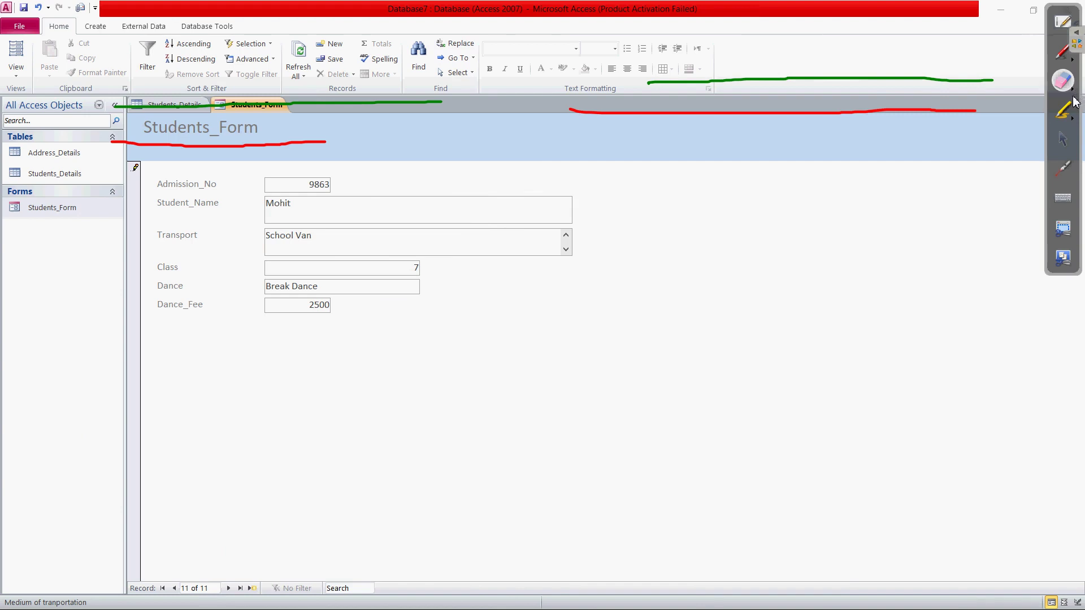
pyautogui.click(1073, 94)
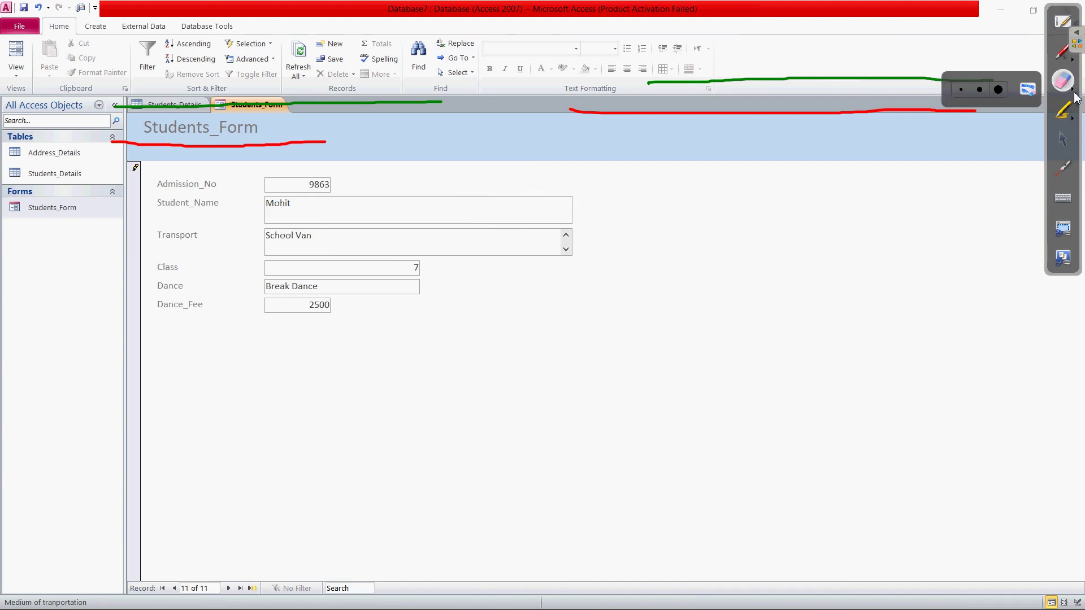
pyautogui.click(1037, 94)
pyautogui.click(1062, 141)
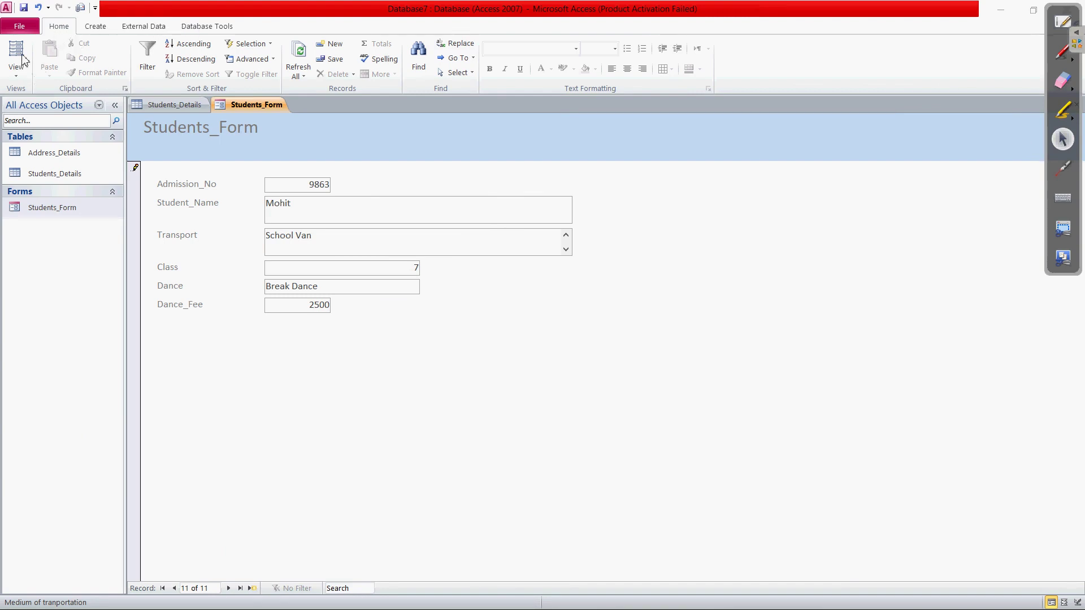
pyautogui.click(17, 82)
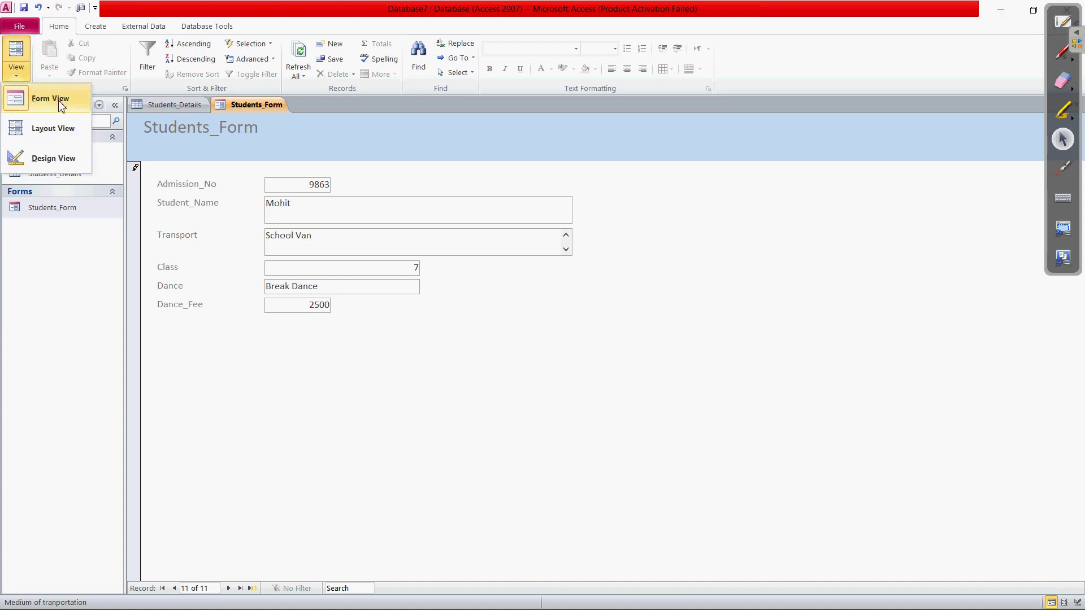
pyautogui.click(55, 159)
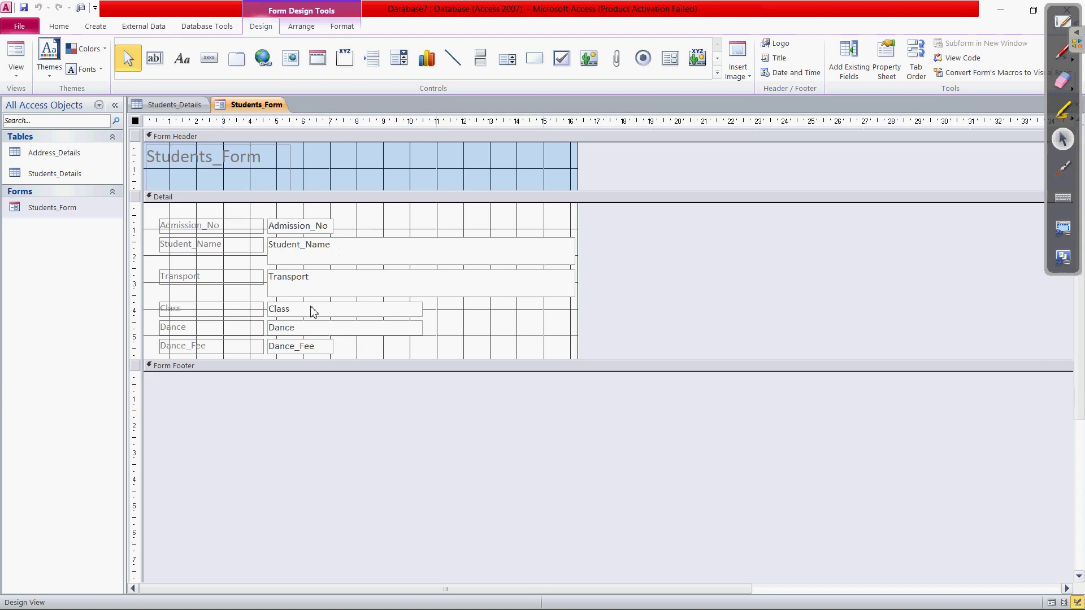
# Open the Property Sheet and inspect the Admission_No, Student_Name, Transport and Class controls
pyautogui.doubleClick(222, 229)
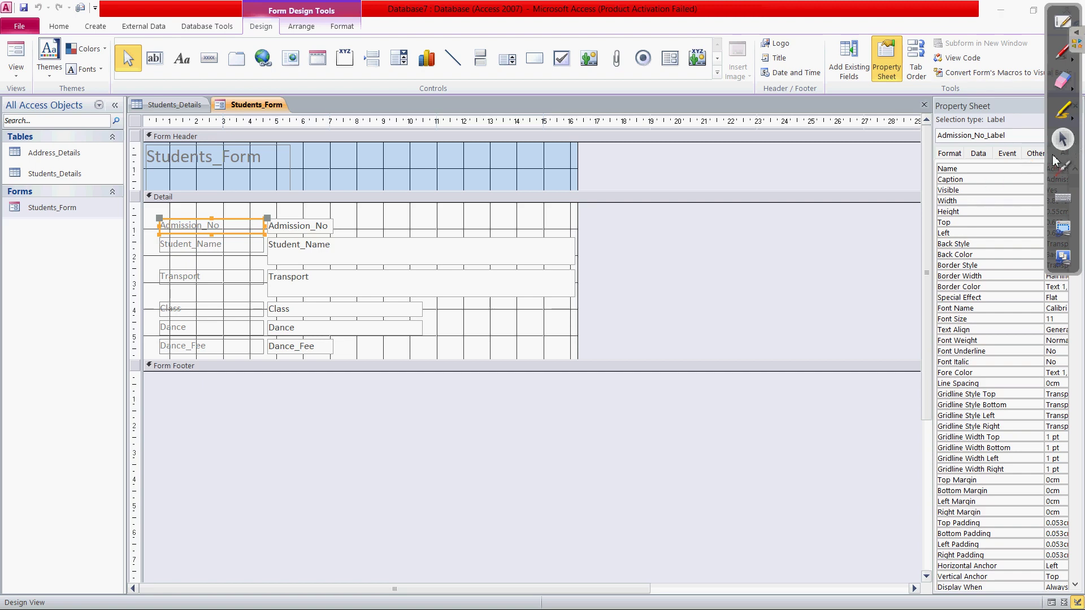
pyautogui.moveTo(1044, 161)
pyautogui.mouseDown()
pyautogui.moveTo(763, 438)
pyautogui.moveTo(3, 435)
pyautogui.mouseUp()
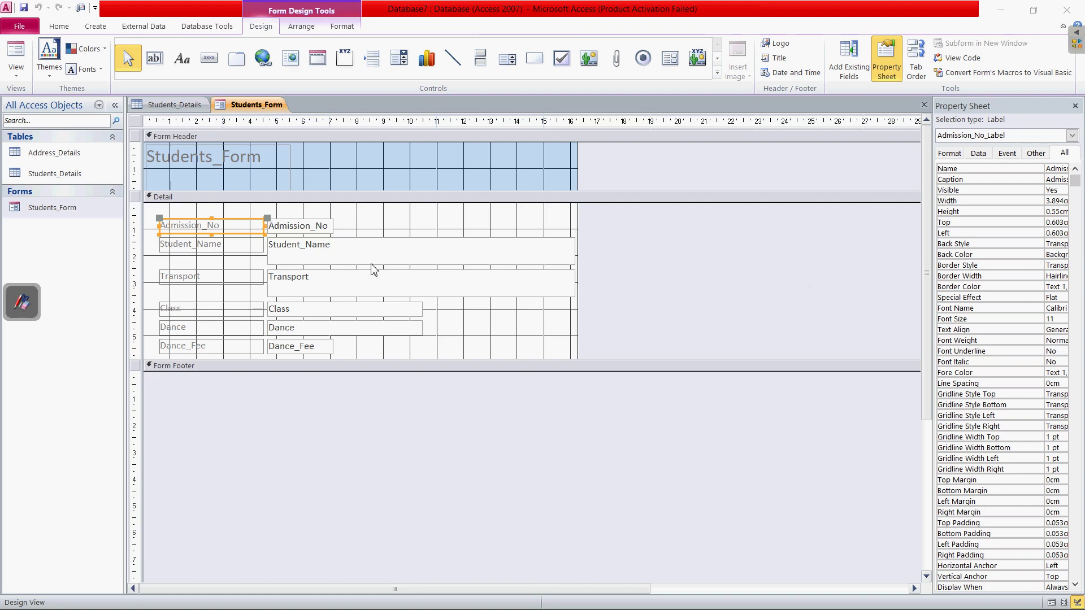
pyautogui.click(234, 244)
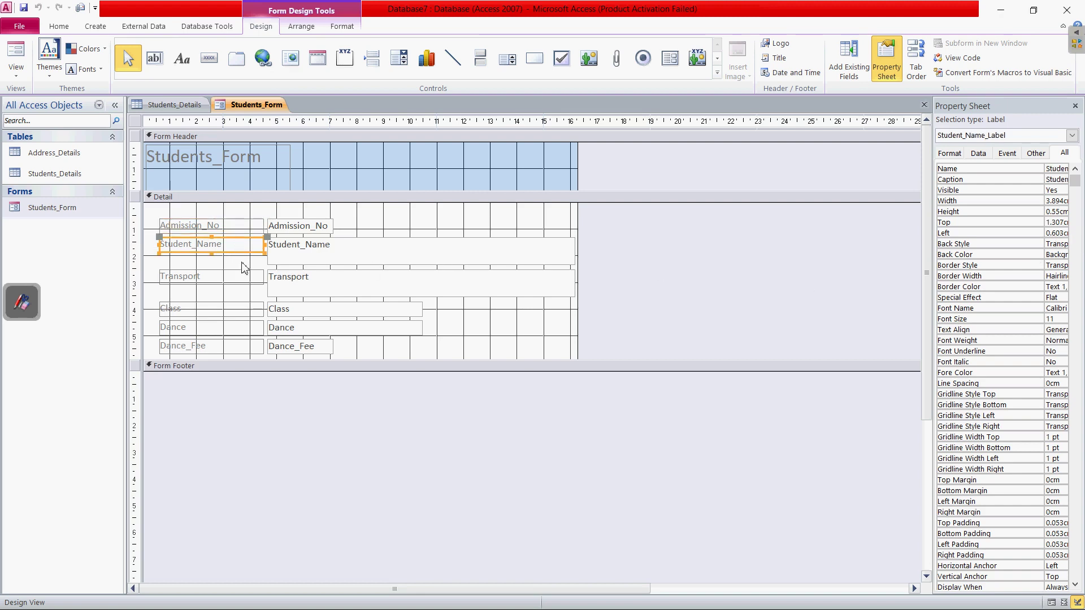
pyautogui.click(202, 279)
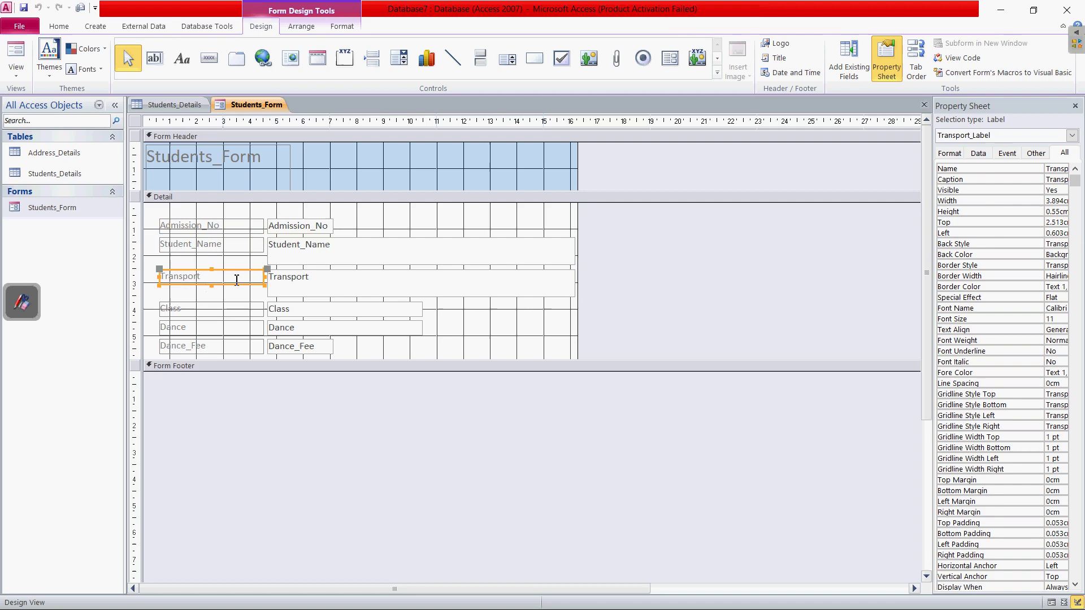
pyautogui.click(289, 281)
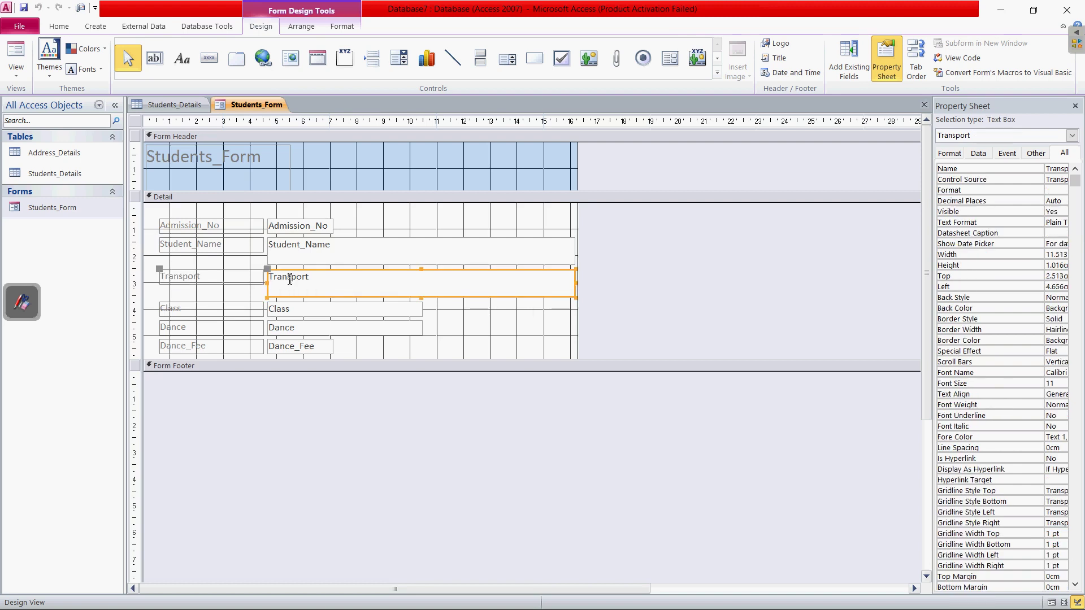
pyautogui.click(202, 314)
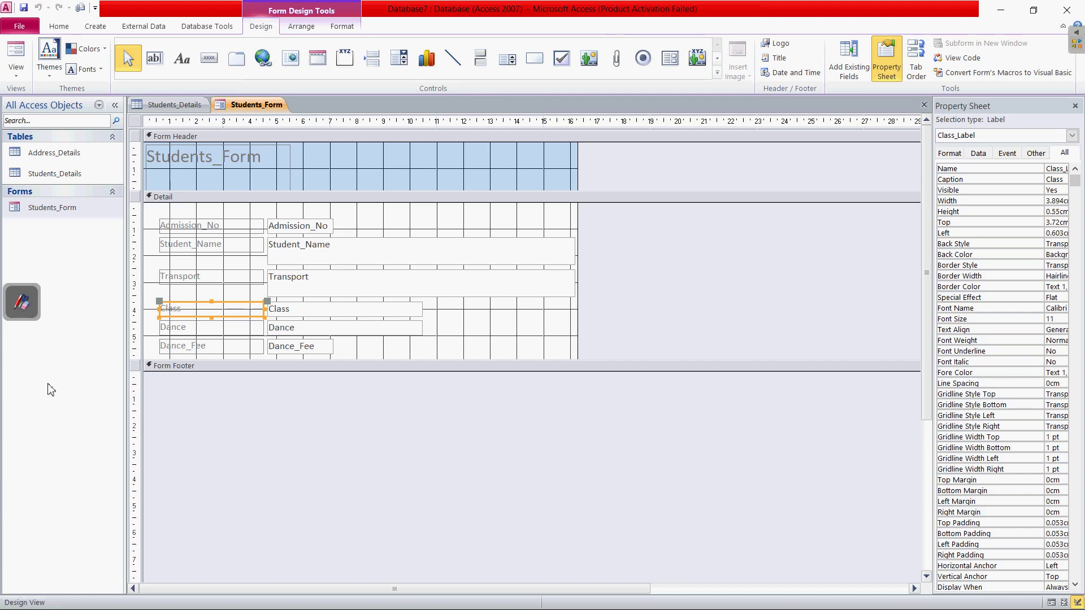
pyautogui.click(18, 77)
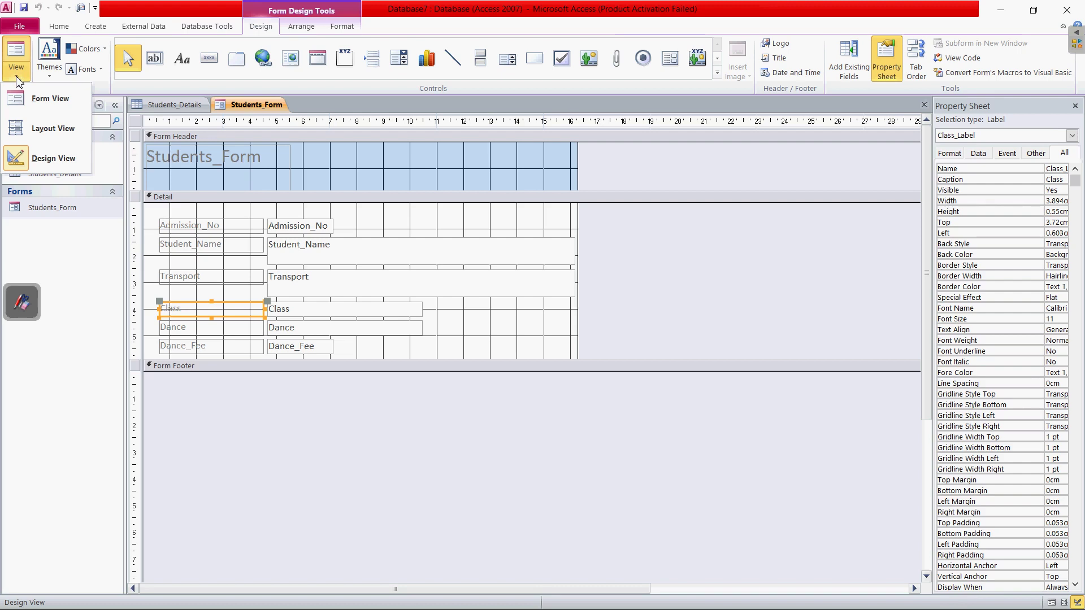
# Switch to Layout View and drag the Admission_No label below Dance_Fee
pyautogui.click(53, 129)
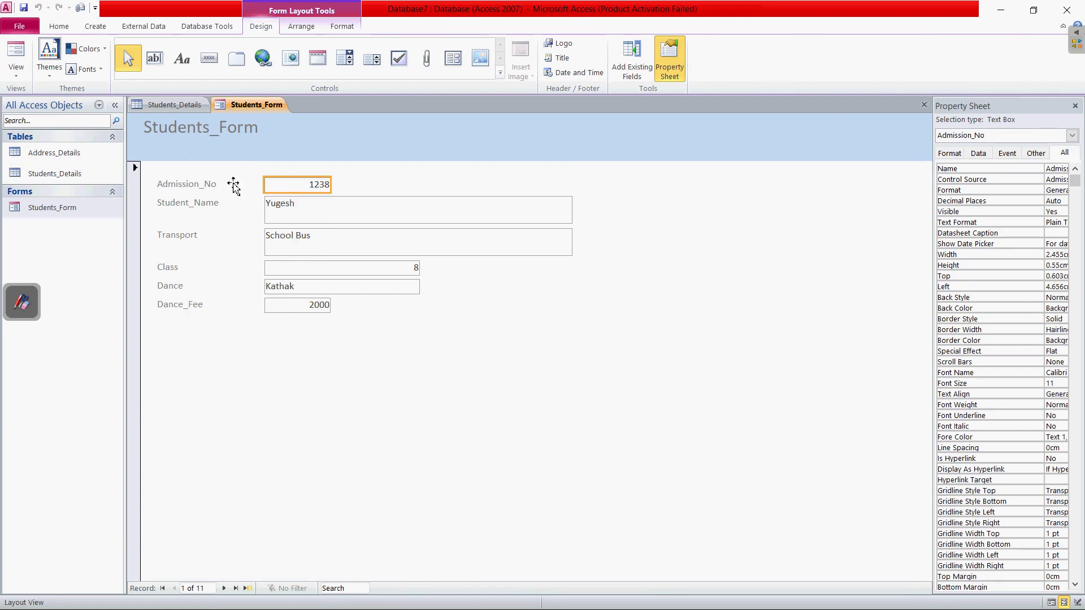
pyautogui.click(203, 186)
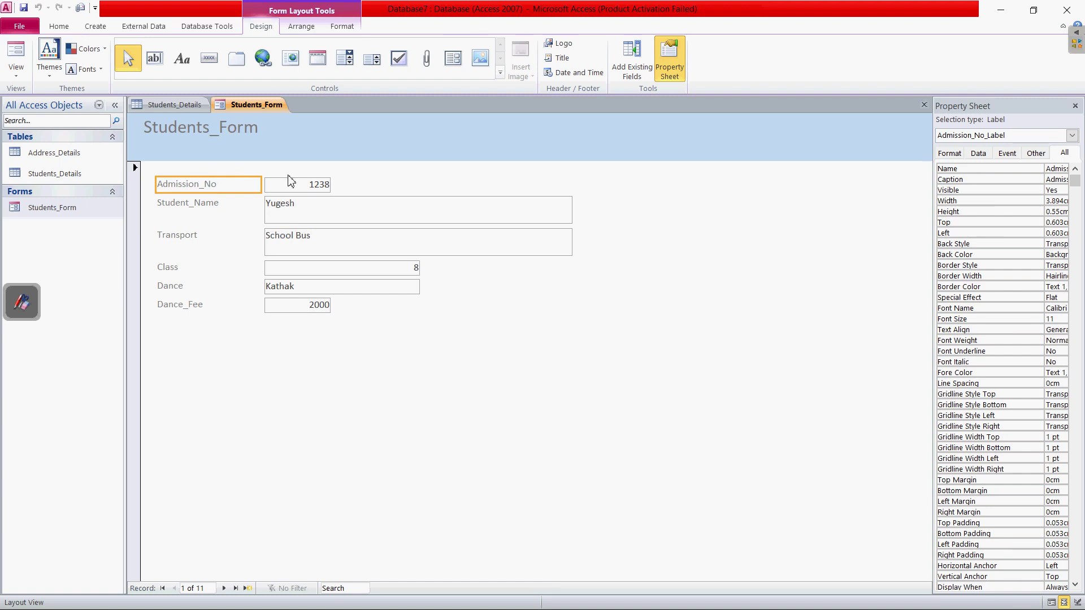
pyautogui.moveTo(199, 183); pyautogui.dragTo(182, 347)
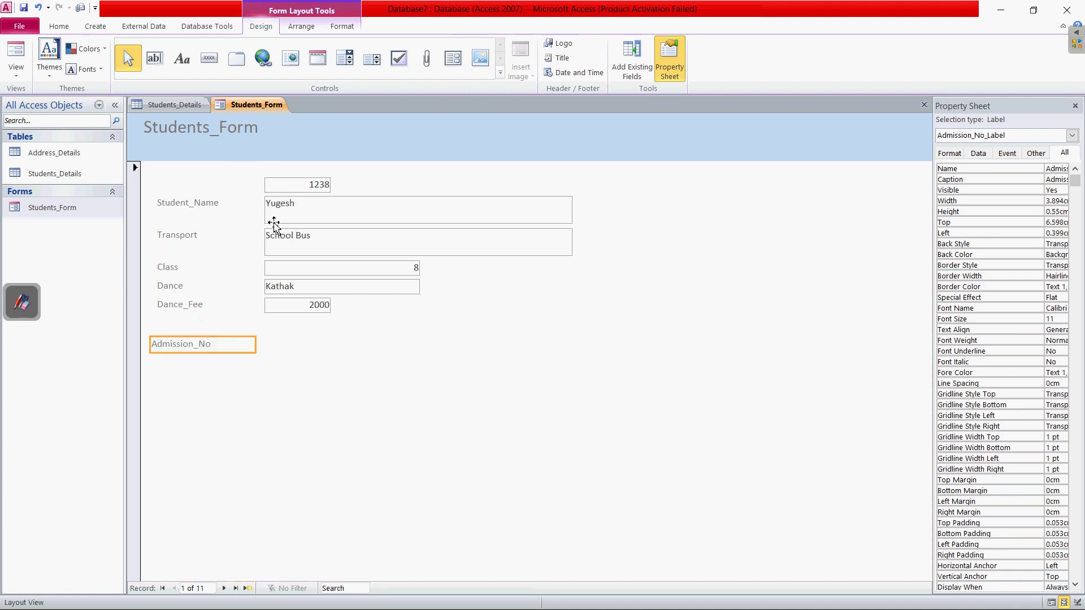
# Move the 1238 box beside the Admission_No label and align the pair
pyautogui.click(293, 187)
pyautogui.moveTo(387, 199); pyautogui.dragTo(287, 339)
pyautogui.moveTo(168, 353); pyautogui.dragTo(183, 346)
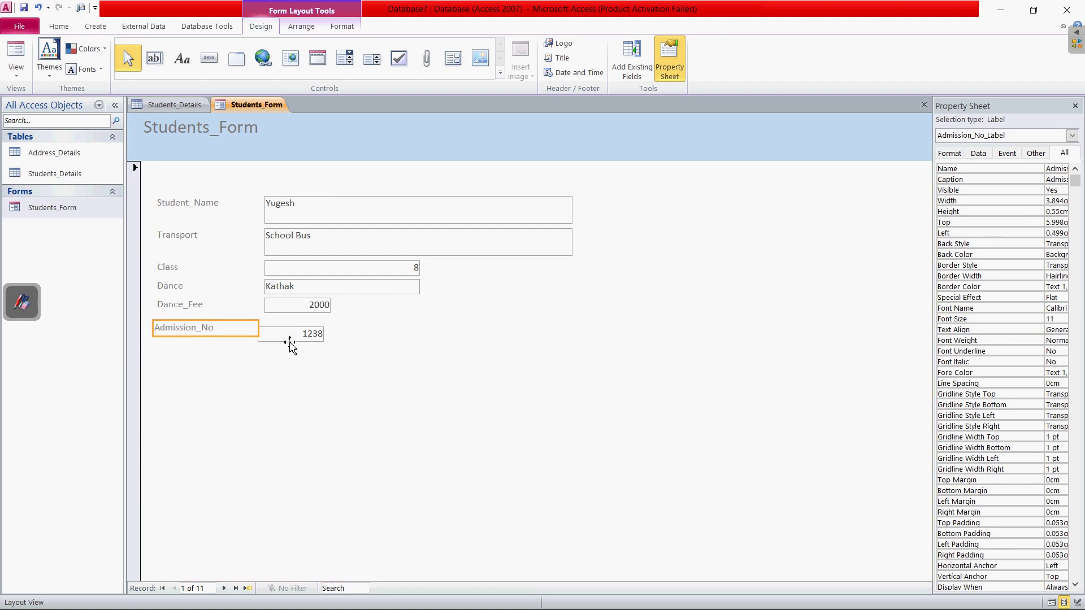
pyautogui.moveTo(293, 339); pyautogui.dragTo(301, 335)
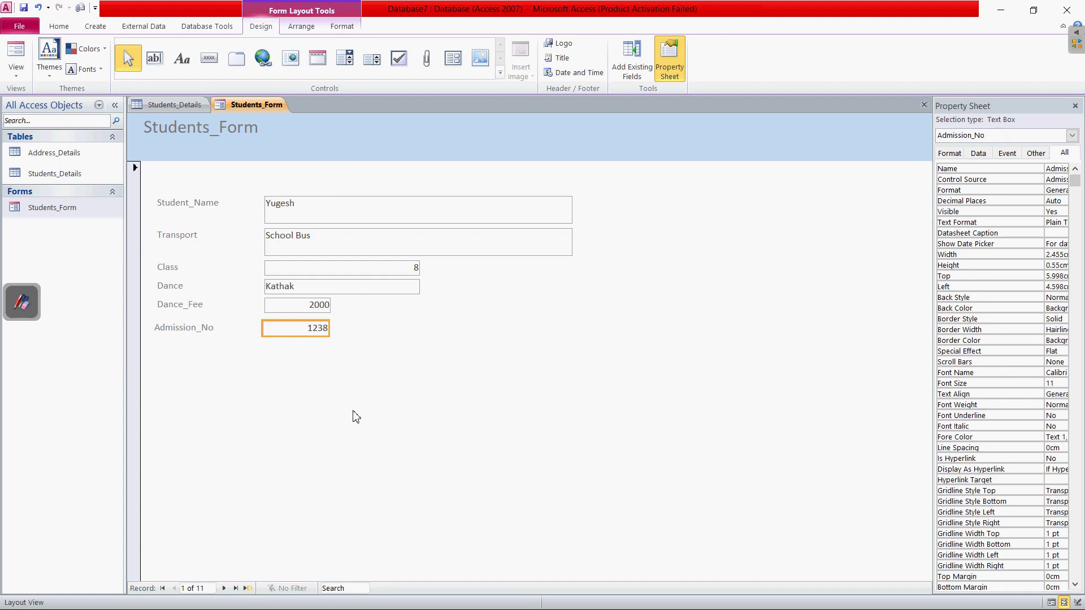
pyautogui.click(17, 72)
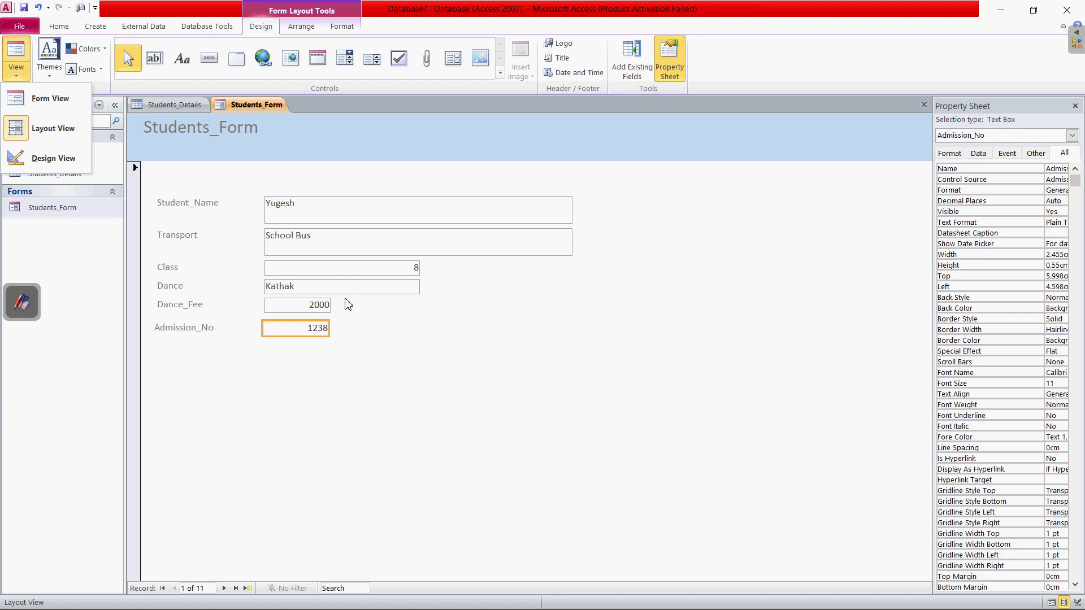
# Widen the Student_Name and Transport boxes to matching widths
pyautogui.click(550, 212)
pyautogui.click(551, 212)
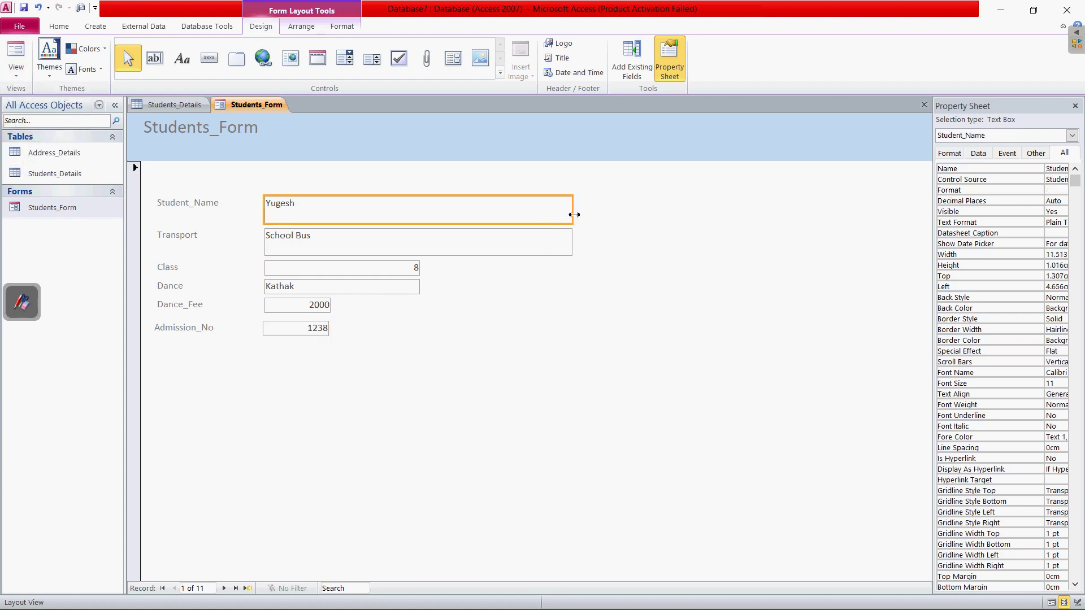
pyautogui.moveTo(574, 215); pyautogui.dragTo(779, 211)
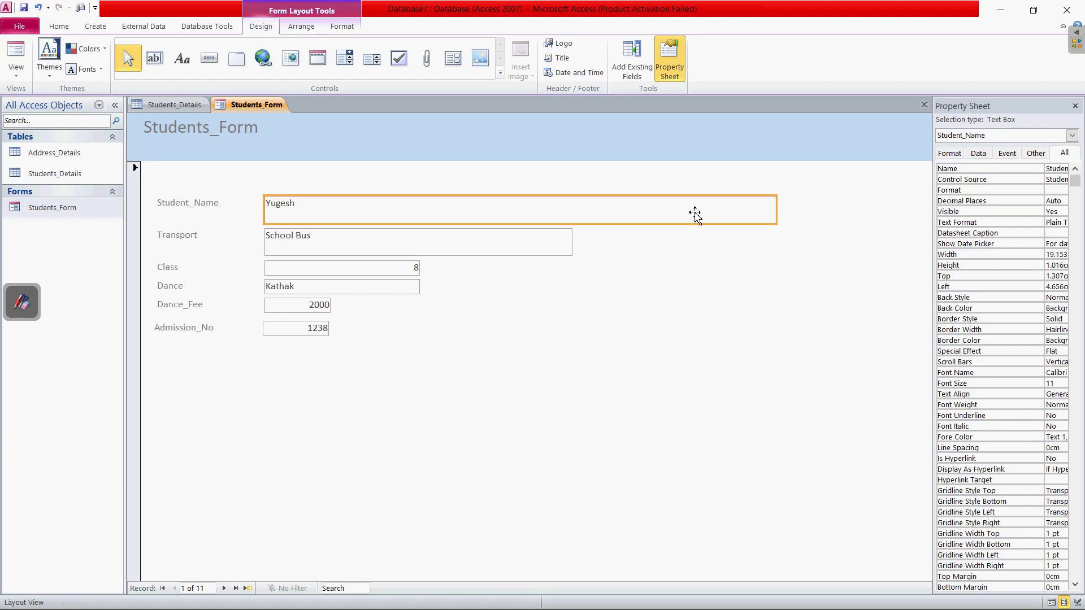
pyautogui.click(543, 244)
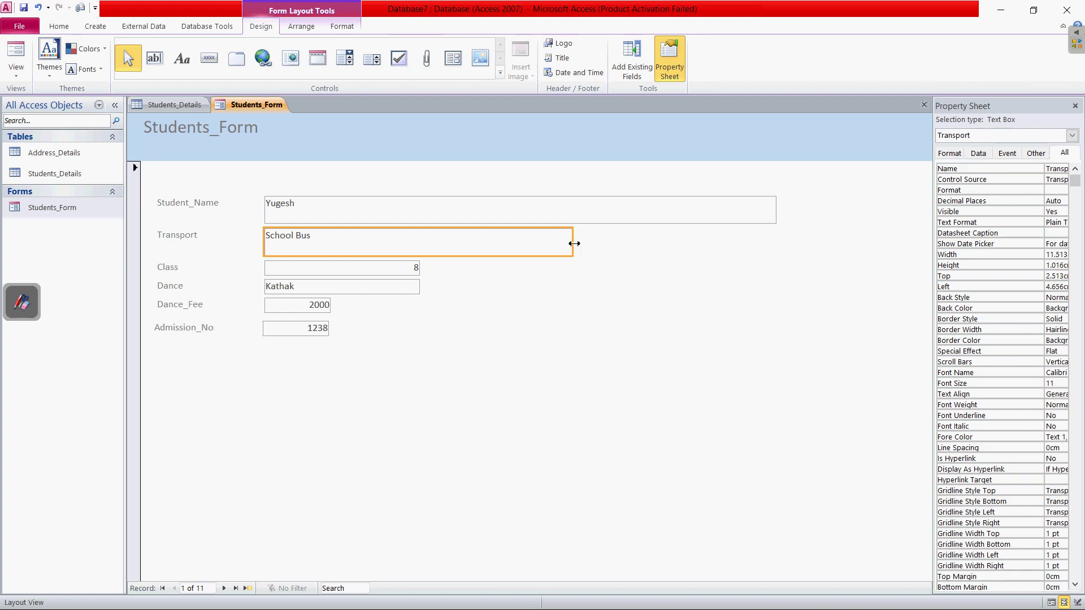
pyautogui.moveTo(574, 243); pyautogui.dragTo(768, 249)
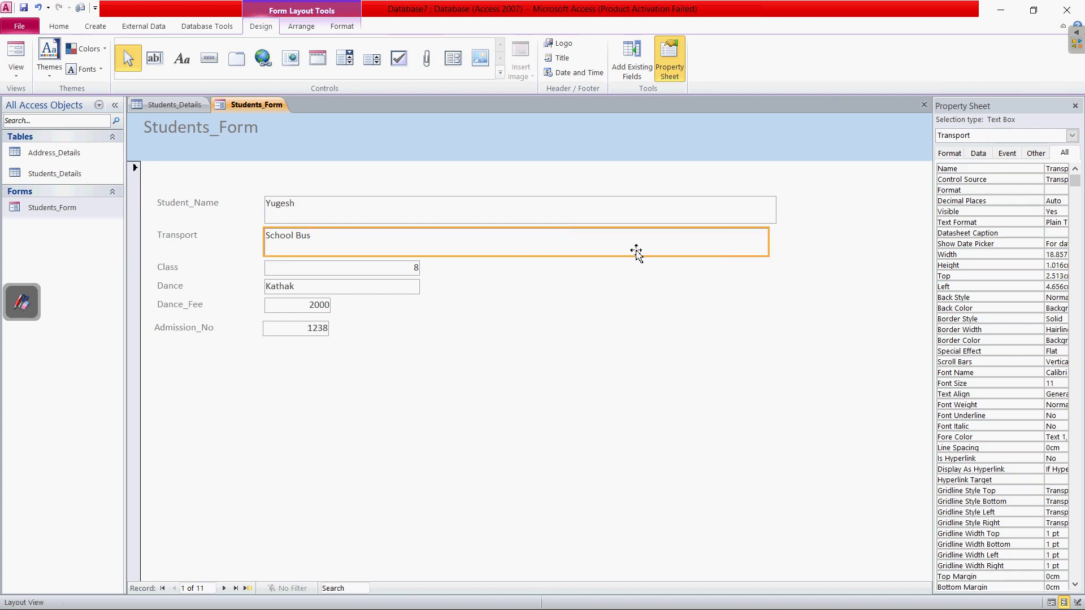
# Widen the Class box and make the Dance box wider and taller
pyautogui.click(376, 269)
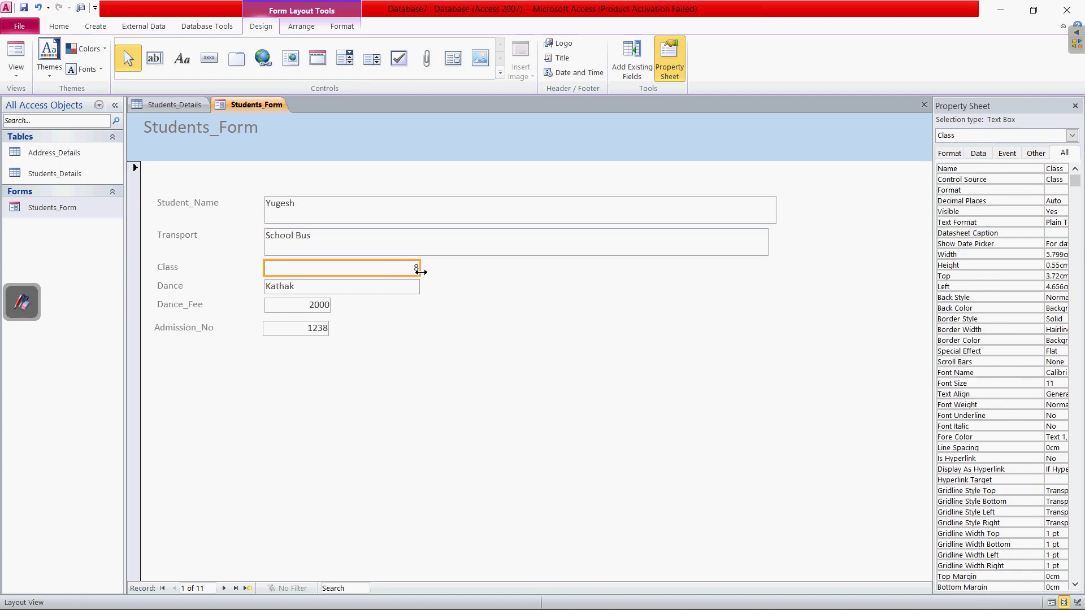
pyautogui.moveTo(421, 271); pyautogui.dragTo(769, 283)
pyautogui.click(384, 291)
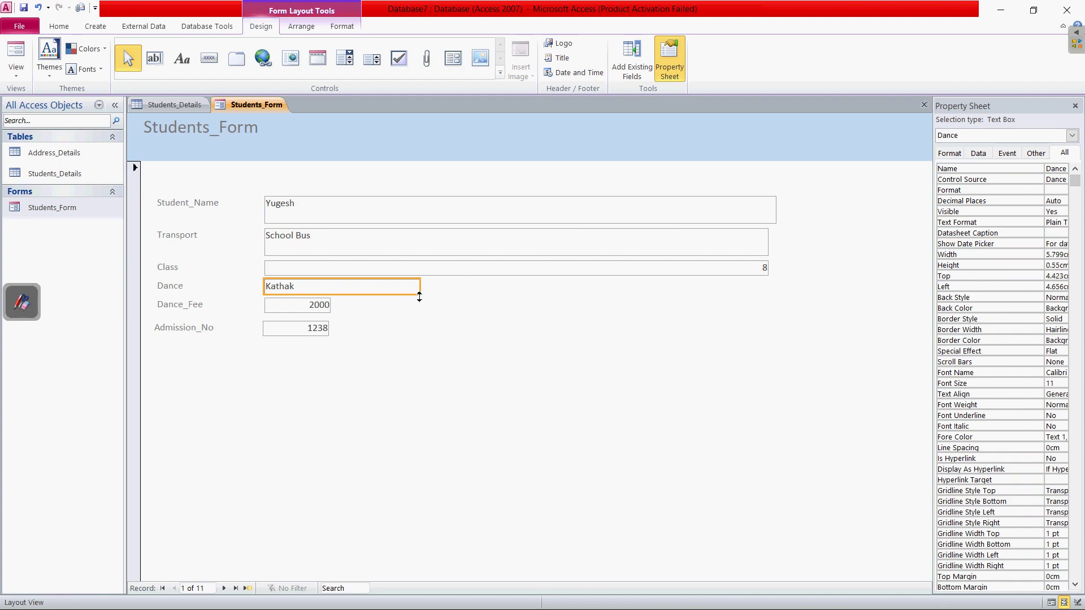
pyautogui.moveTo(421, 296); pyautogui.dragTo(766, 314)
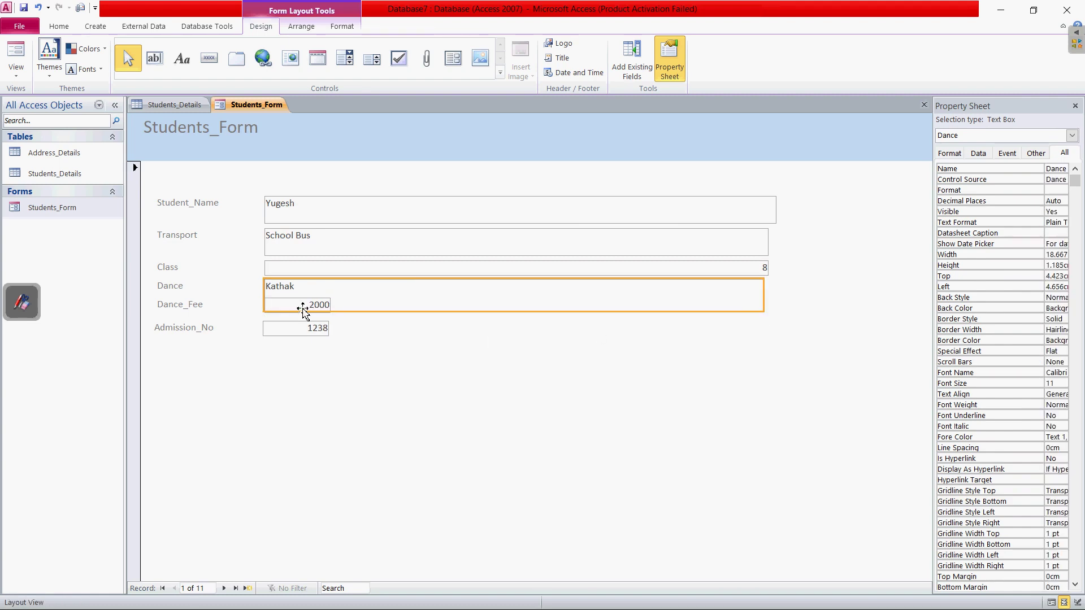
pyautogui.click(467, 375)
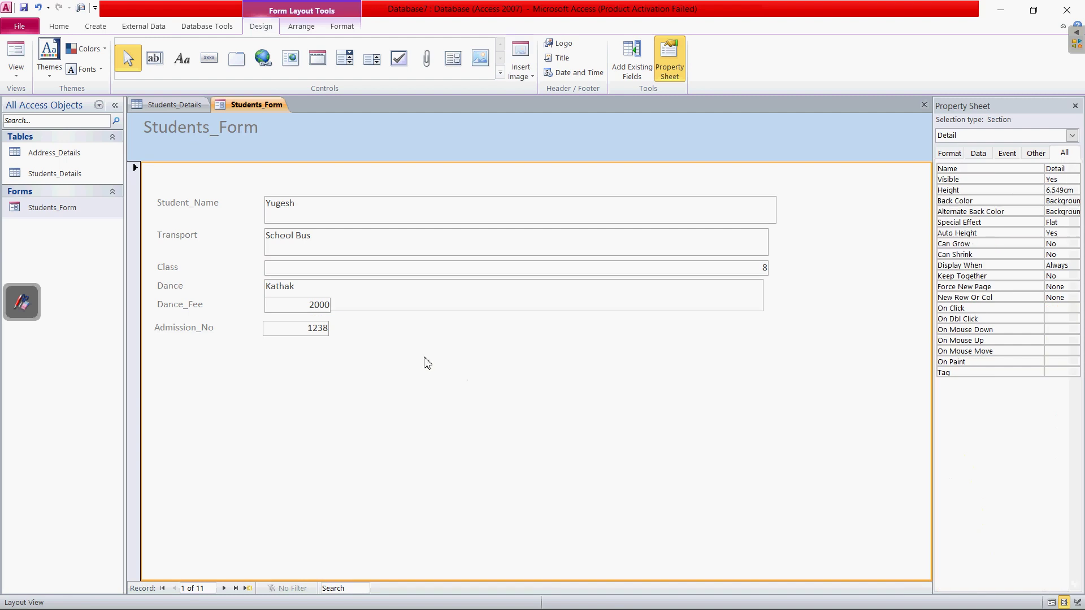
pyautogui.click(307, 306)
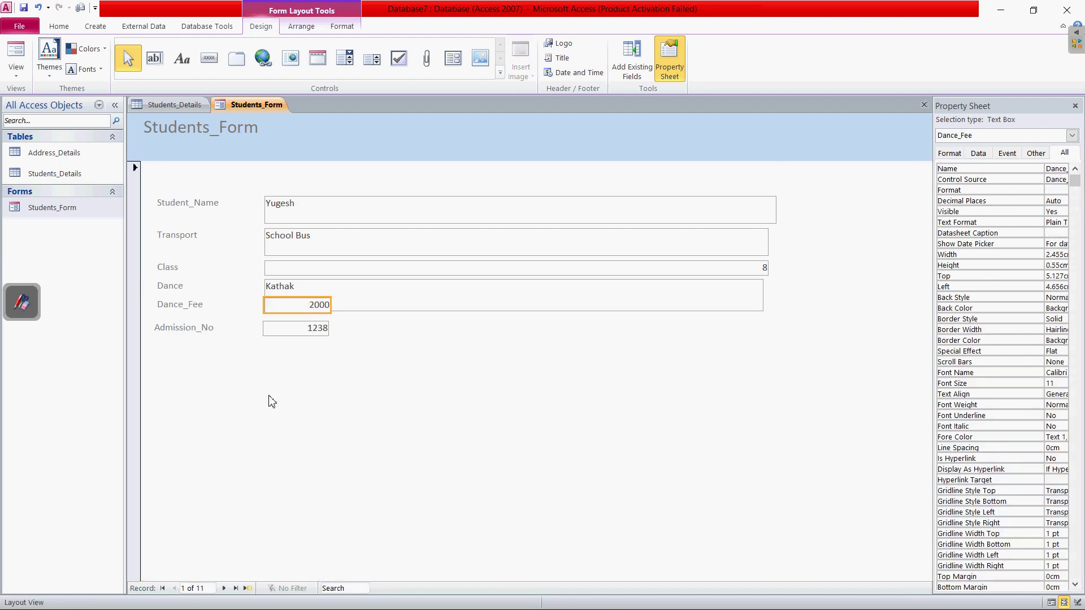
pyautogui.hotkey('alt', 'Tab')
pyautogui.hotkey('alt', 'Tab')
pyautogui.hotkey('alt', 'Tab')
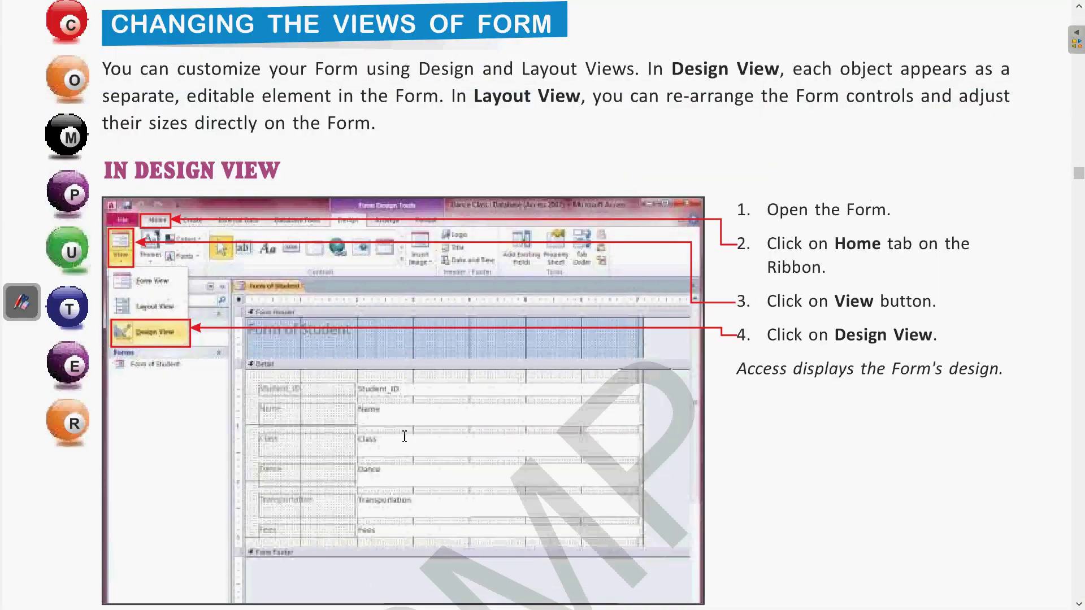
# Scroll to the Changing Field Formatting of Form section and dock the annotation toolbar on the right, ready to draw
pyautogui.scroll(-15, 525, 363)
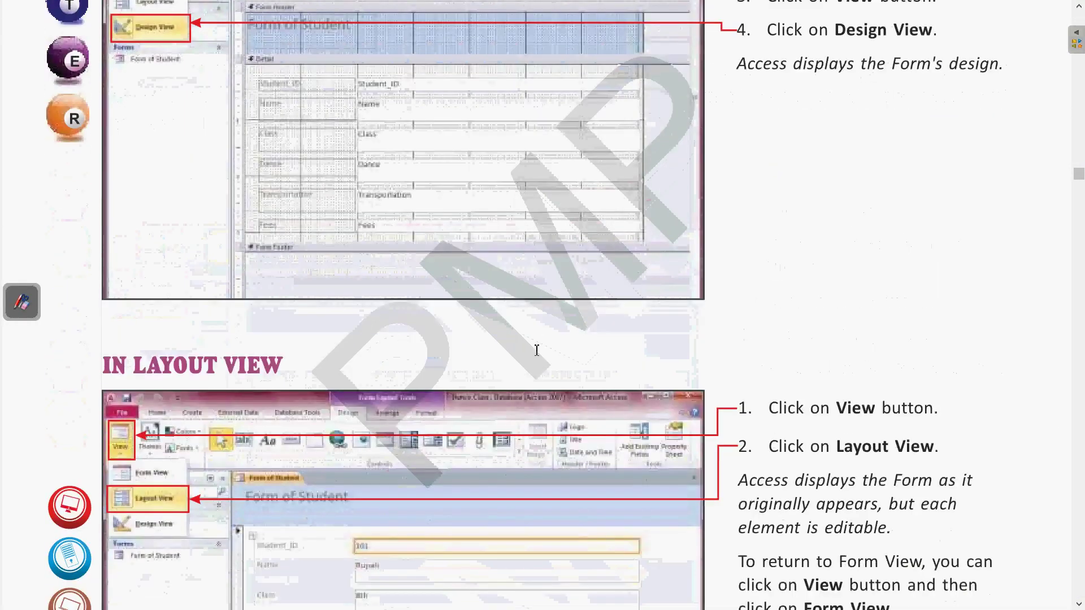
pyautogui.scroll(-8, 535, 356)
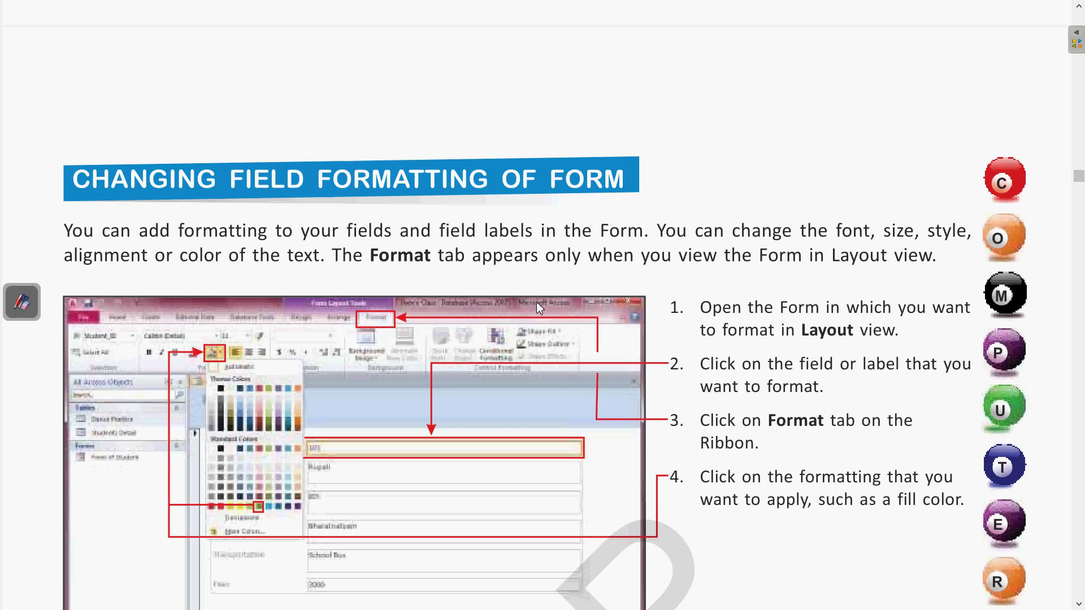
pyautogui.scroll(-1, 535, 270)
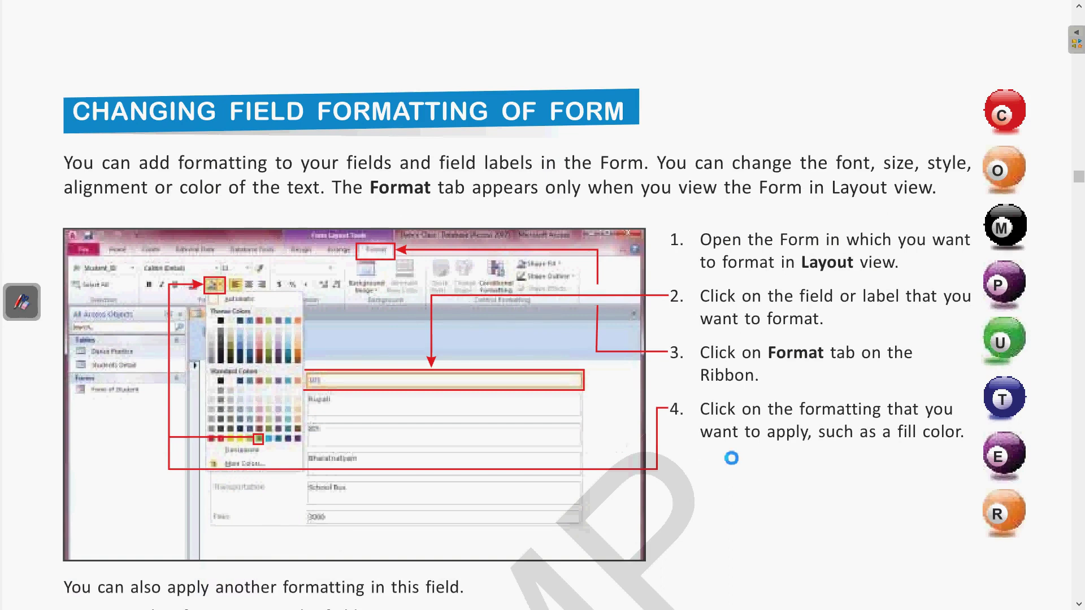
pyautogui.click(21, 297)
pyautogui.moveTo(22, 216)
pyautogui.mouseDown()
pyautogui.moveTo(938, 442)
pyautogui.moveTo(1034, 434)
pyautogui.mouseUp()
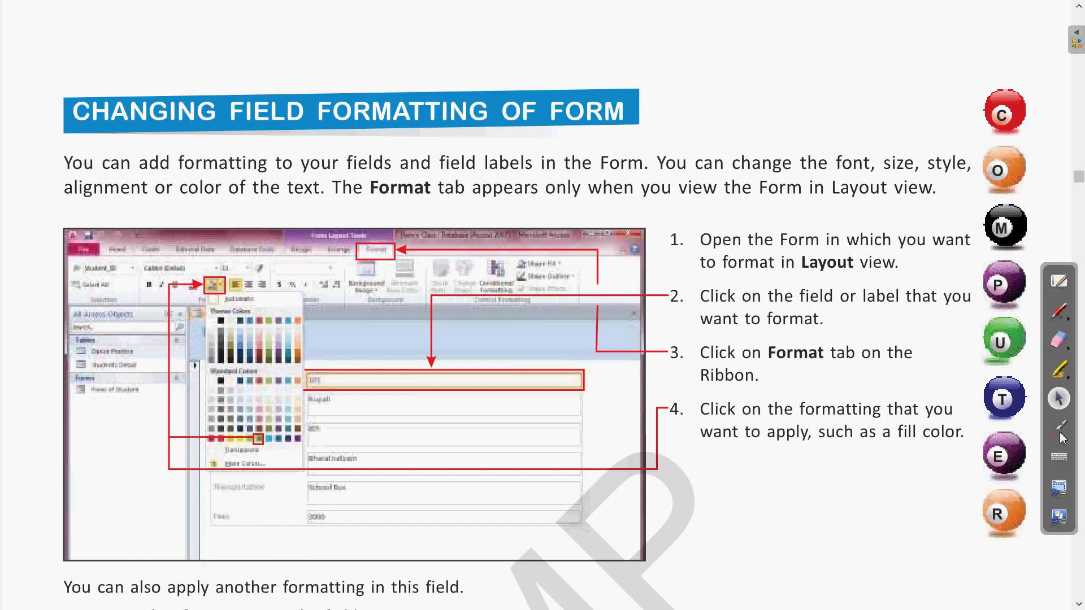
pyautogui.click(1058, 427)
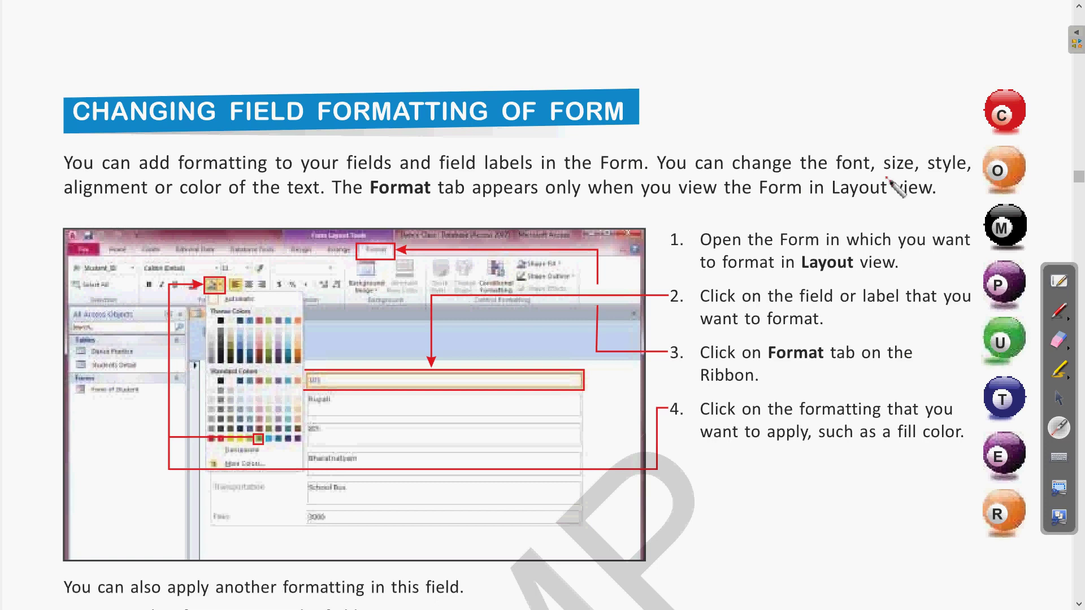
# Underline font, size, style, alignment or color and Layout view in red, and mark the Format tab
pyautogui.click(1058, 312)
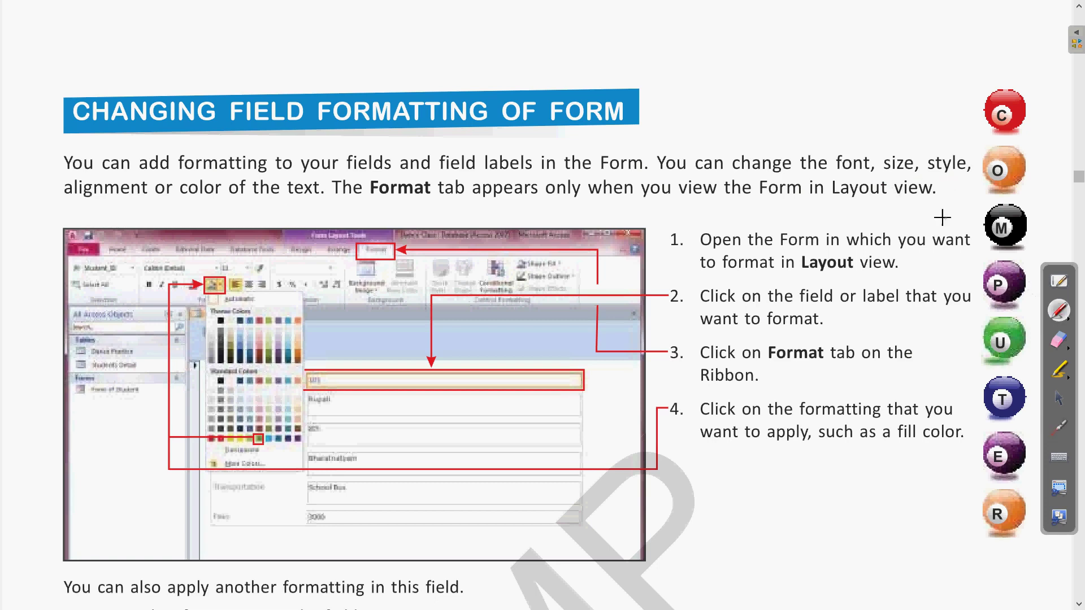
pyautogui.moveTo(867, 169); pyautogui.dragTo(968, 174)
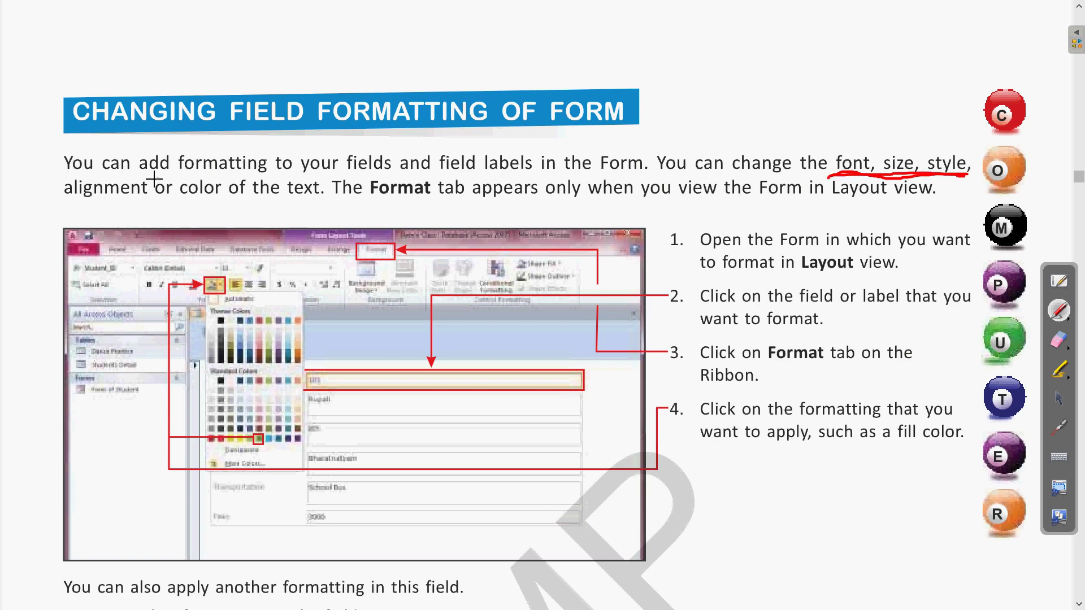
pyautogui.moveTo(73, 206); pyautogui.dragTo(299, 201)
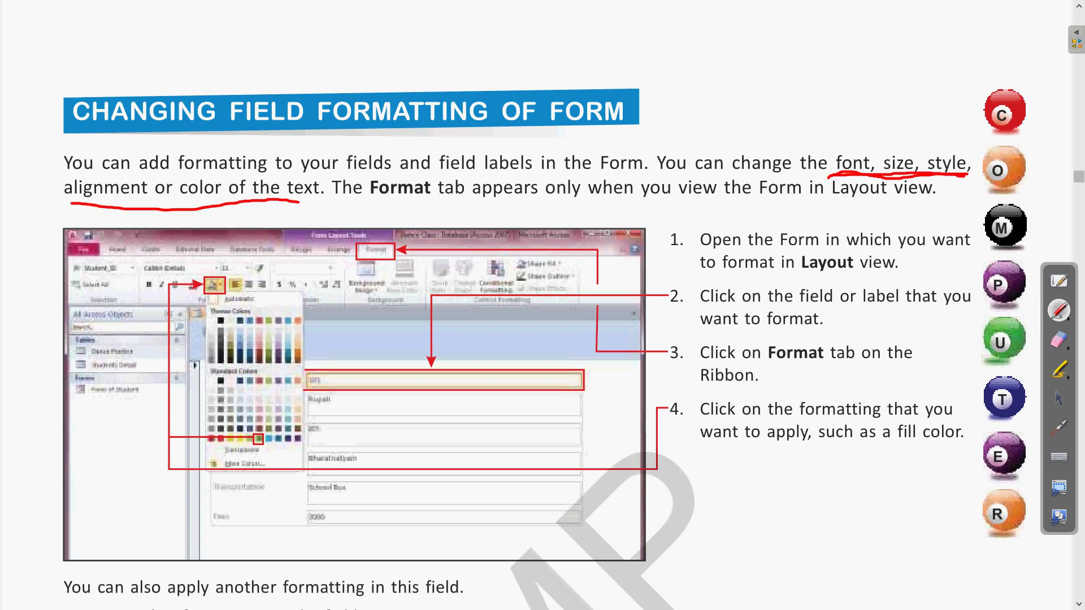
pyautogui.moveTo(108, 208); pyautogui.dragTo(254, 210)
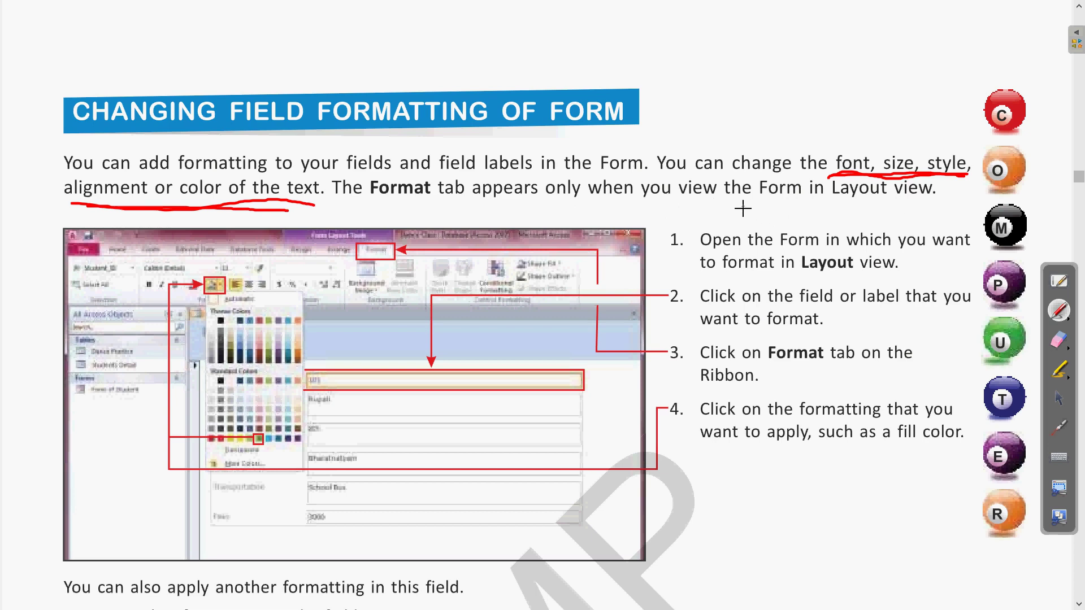
pyautogui.moveTo(738, 202); pyautogui.dragTo(929, 207)
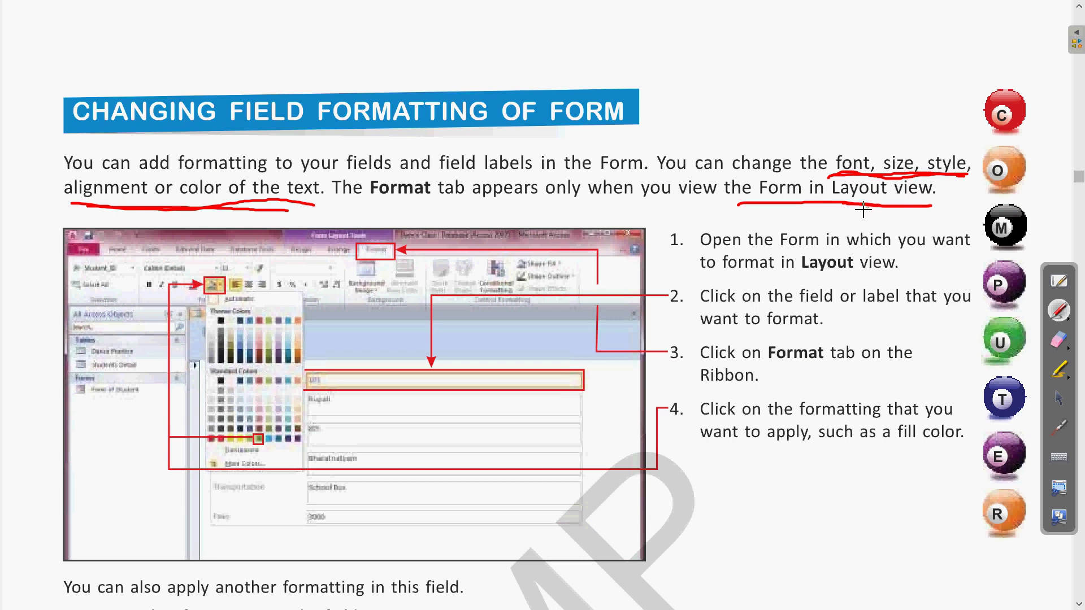
pyautogui.moveTo(403, 267); pyautogui.dragTo(440, 243)
# Erase all the red ink with the eraser's Clear All Ink option
pyautogui.click(1068, 350)
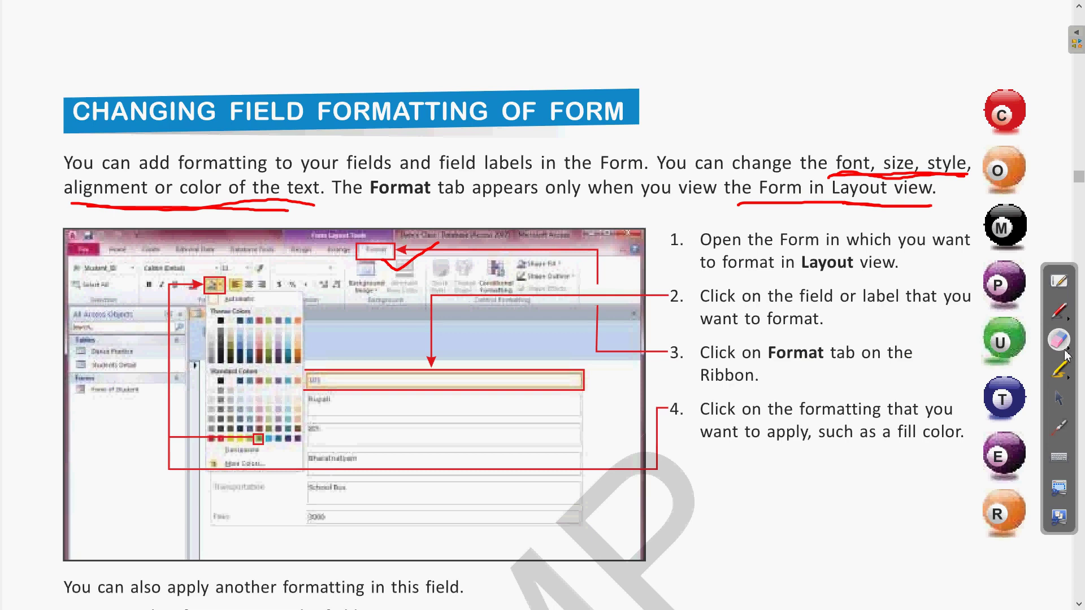
pyautogui.click(1066, 351)
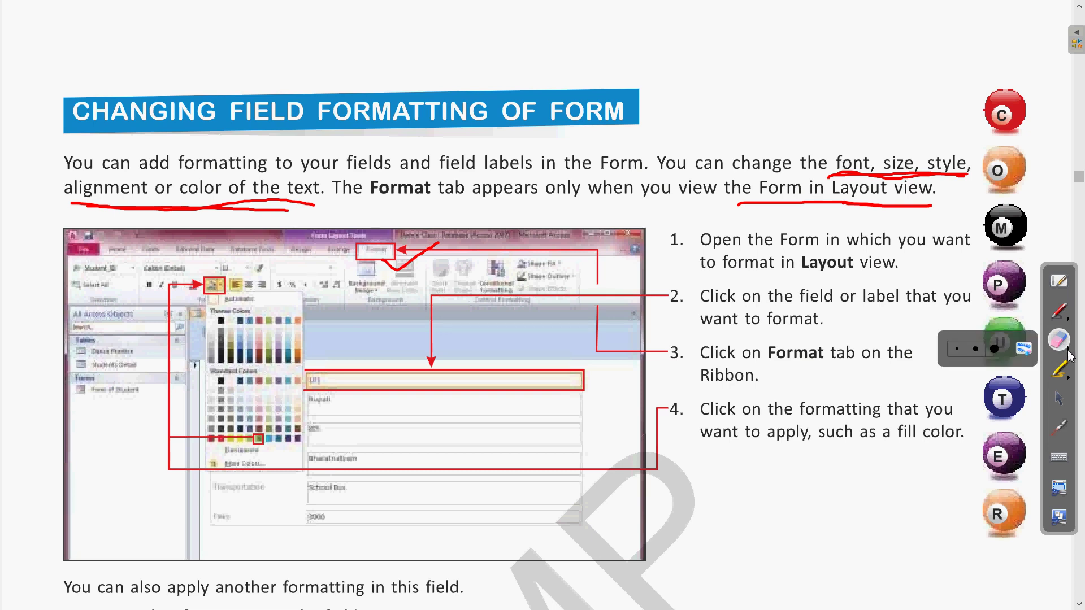
pyautogui.click(1022, 353)
pyautogui.click(1059, 400)
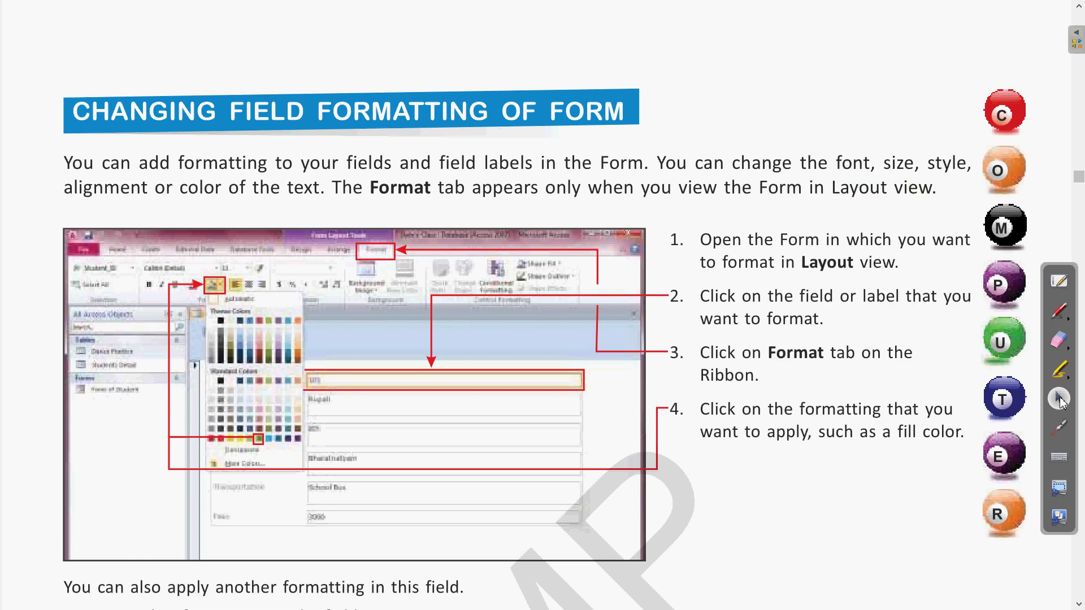
# Back in Access, move the Admission_No label and its 1238 box down to a new row
pyautogui.hotkey('alt', 'Tab')
pyautogui.hotkey('alt', 'Tab')
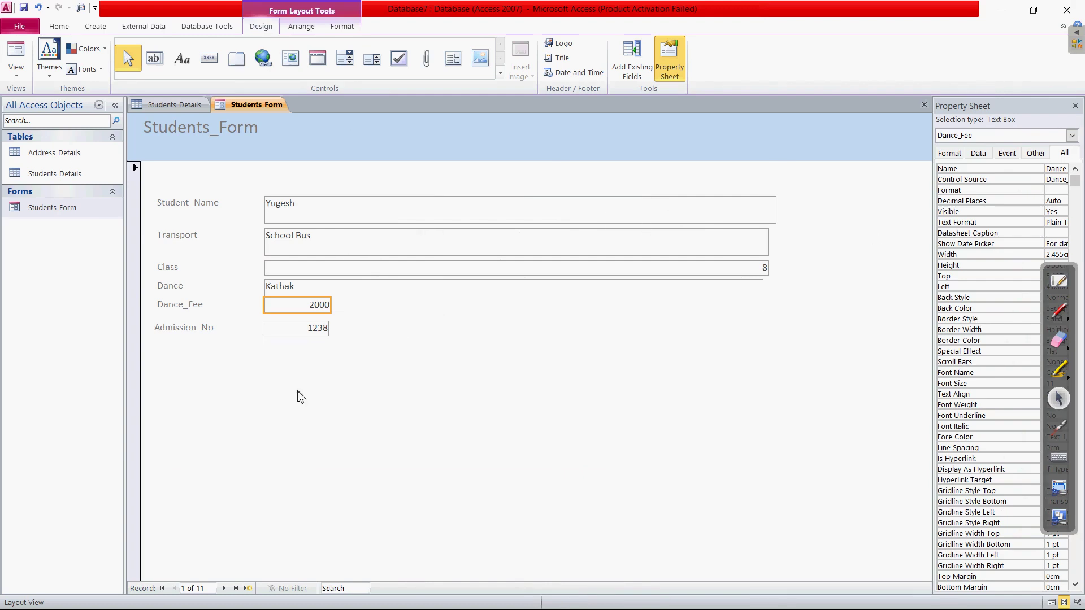
pyautogui.click(388, 431)
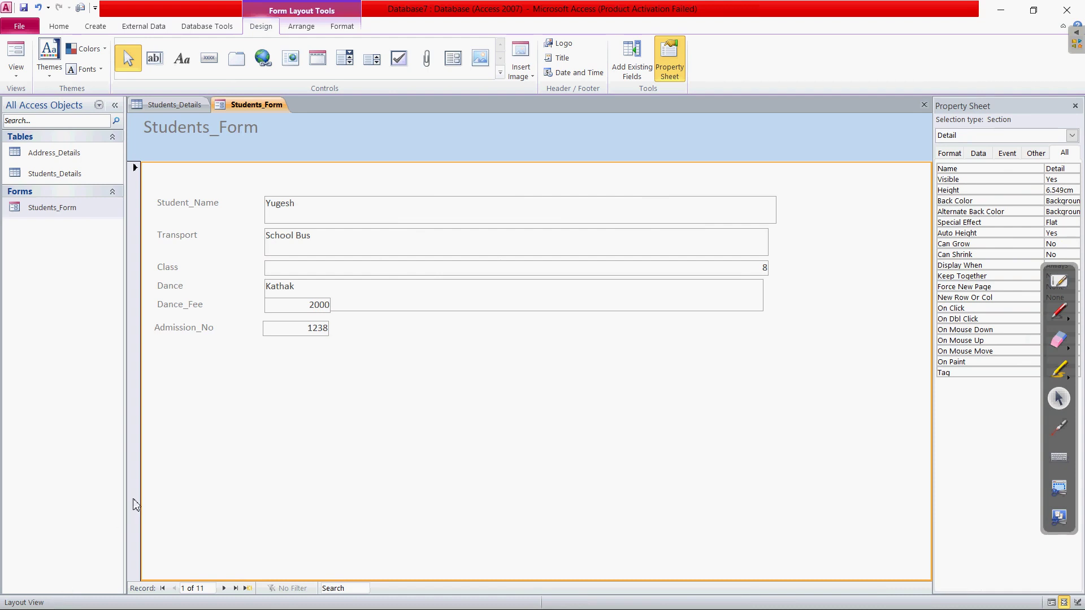
pyautogui.click(176, 331)
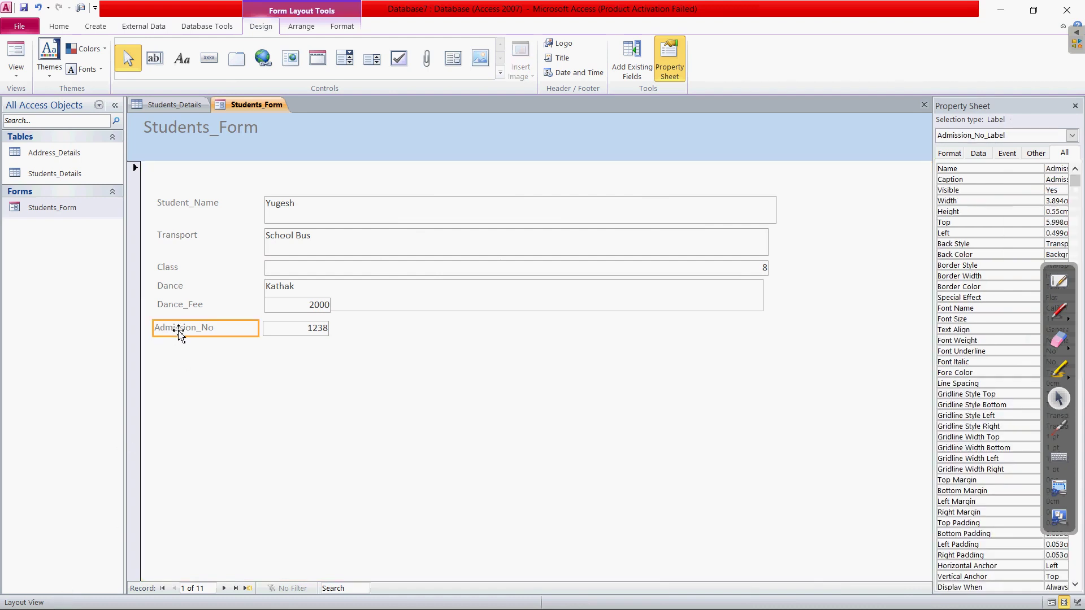
pyautogui.moveTo(178, 365); pyautogui.dragTo(181, 364)
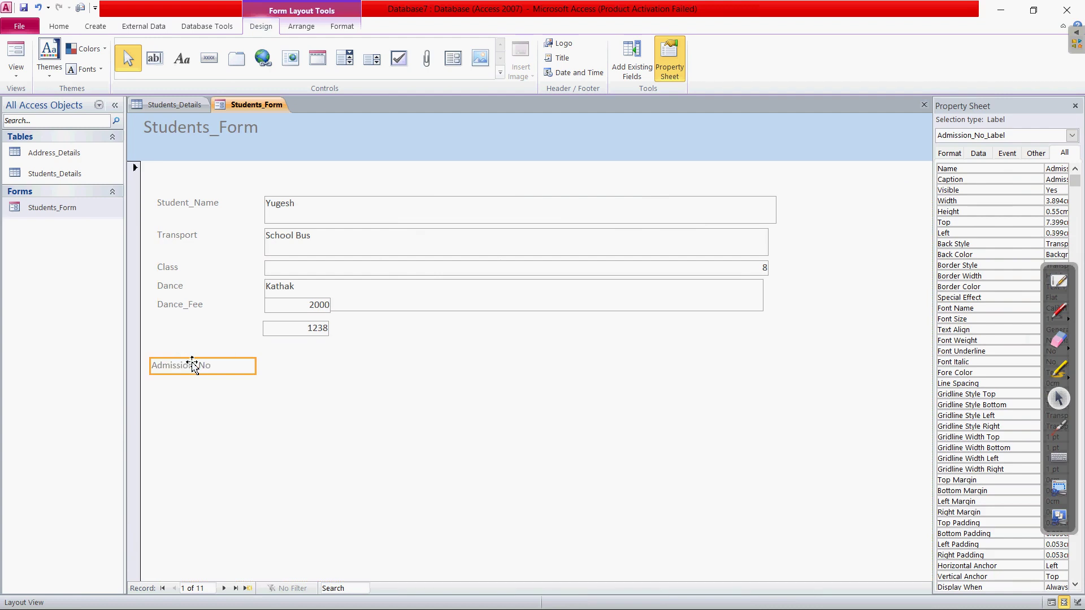
pyautogui.click(280, 331)
pyautogui.moveTo(289, 367); pyautogui.dragTo(288, 366)
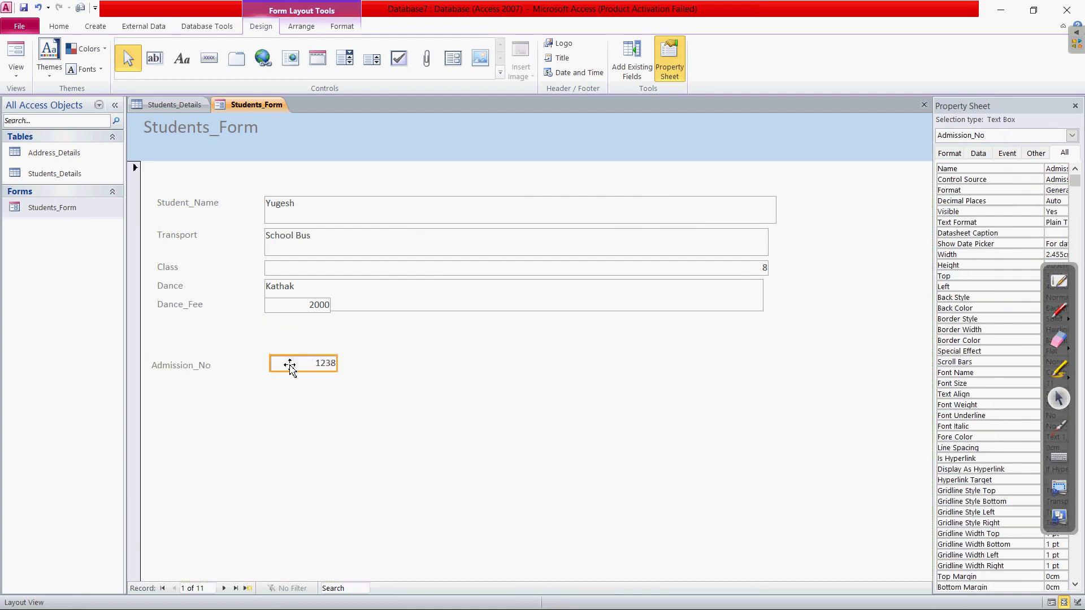
# Move the Dance_Fee label and its 2000 box onto the row below Dance
pyautogui.moveTo(172, 313); pyautogui.dragTo(177, 335)
pyautogui.moveTo(293, 305); pyautogui.dragTo(298, 342)
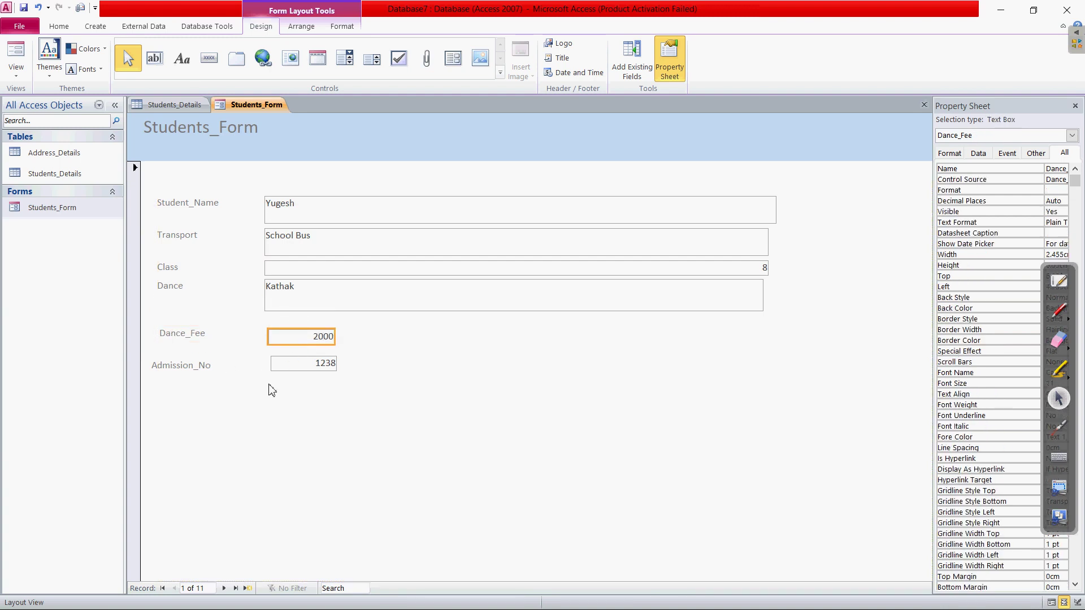
pyautogui.click(401, 404)
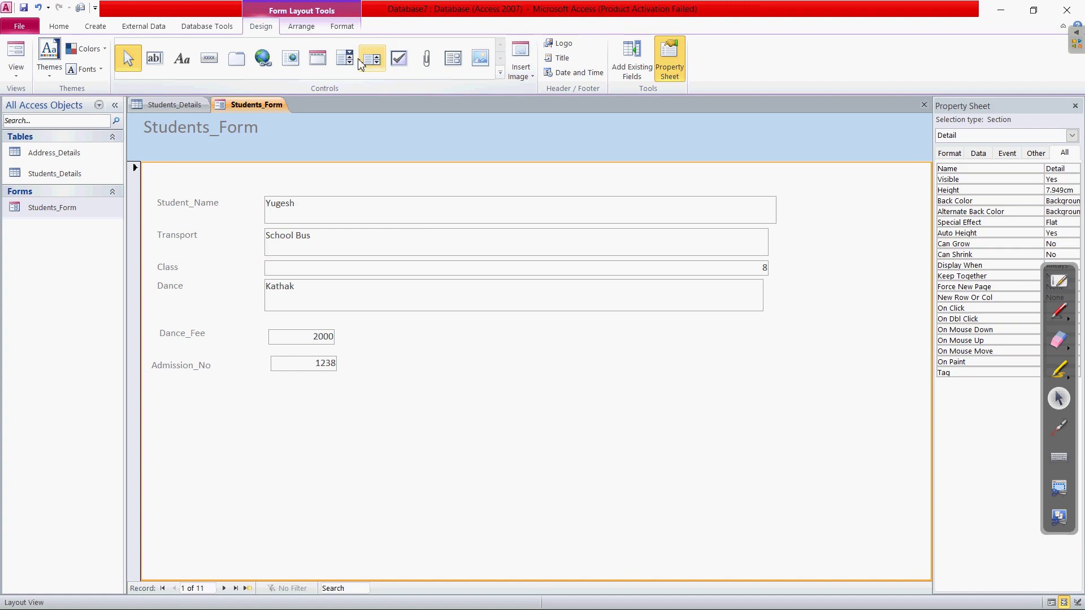
# Draw and erase a red tick marking Layout view, then bring up the Form Layout Tools Format commands
pyautogui.click(1058, 312)
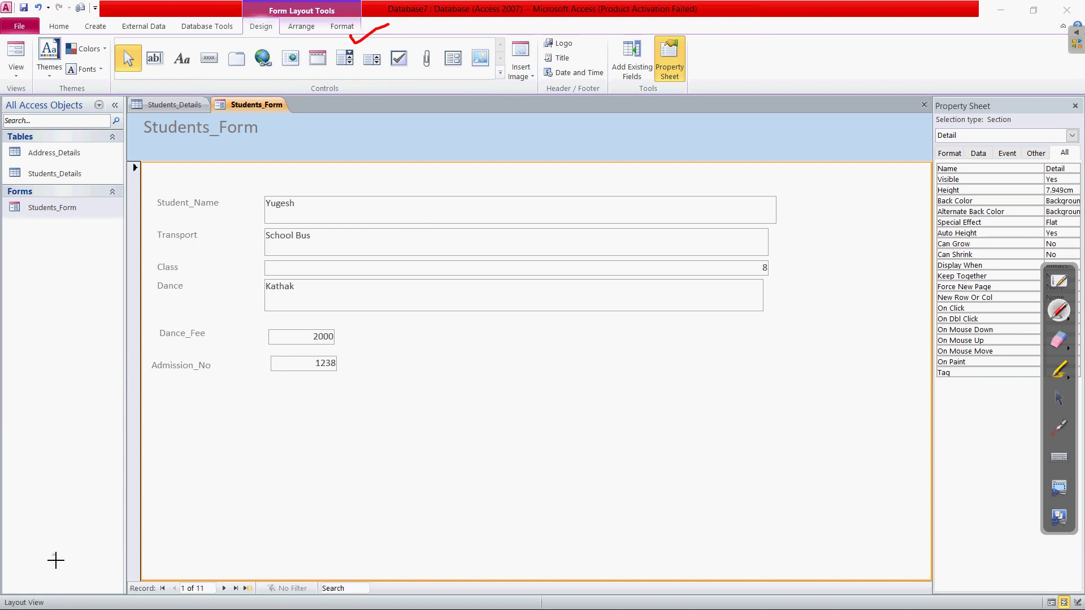
pyautogui.moveTo(51, 601); pyautogui.dragTo(95, 578)
pyautogui.click(1058, 339)
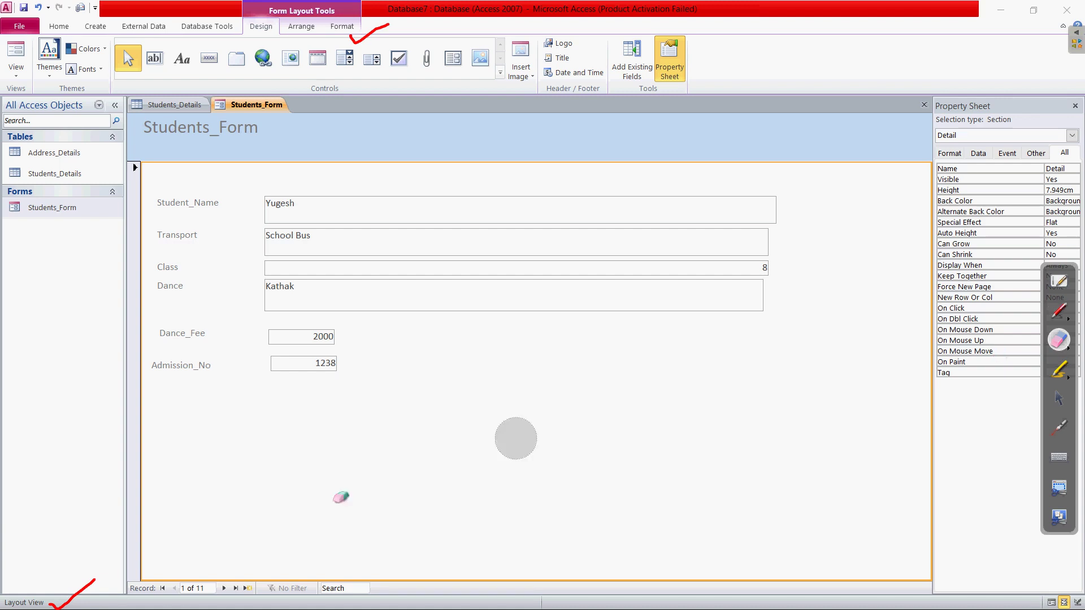
pyautogui.click(74, 593)
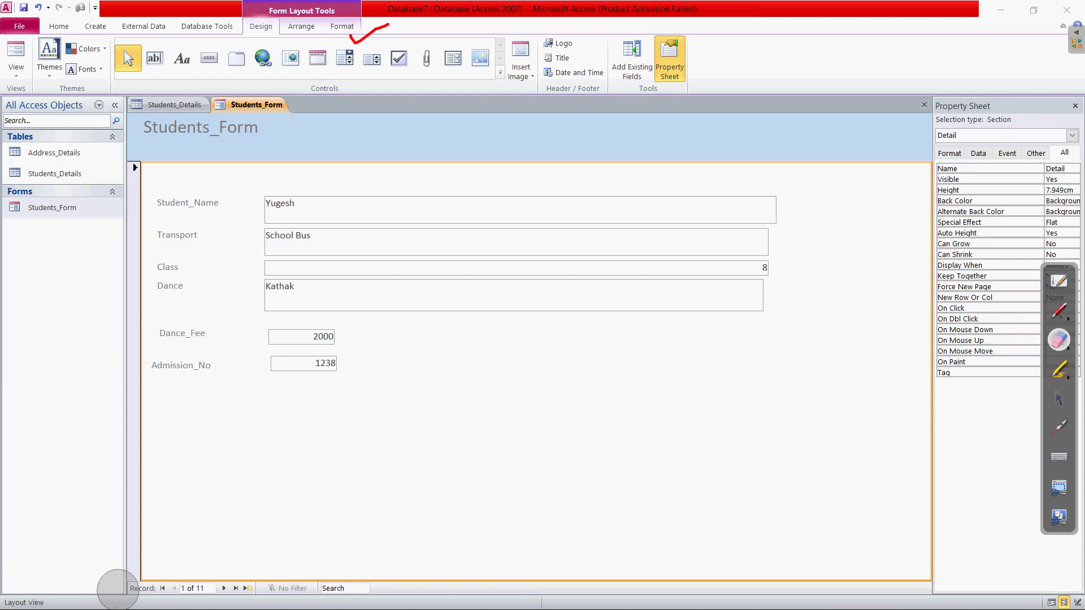
pyautogui.click(369, 33)
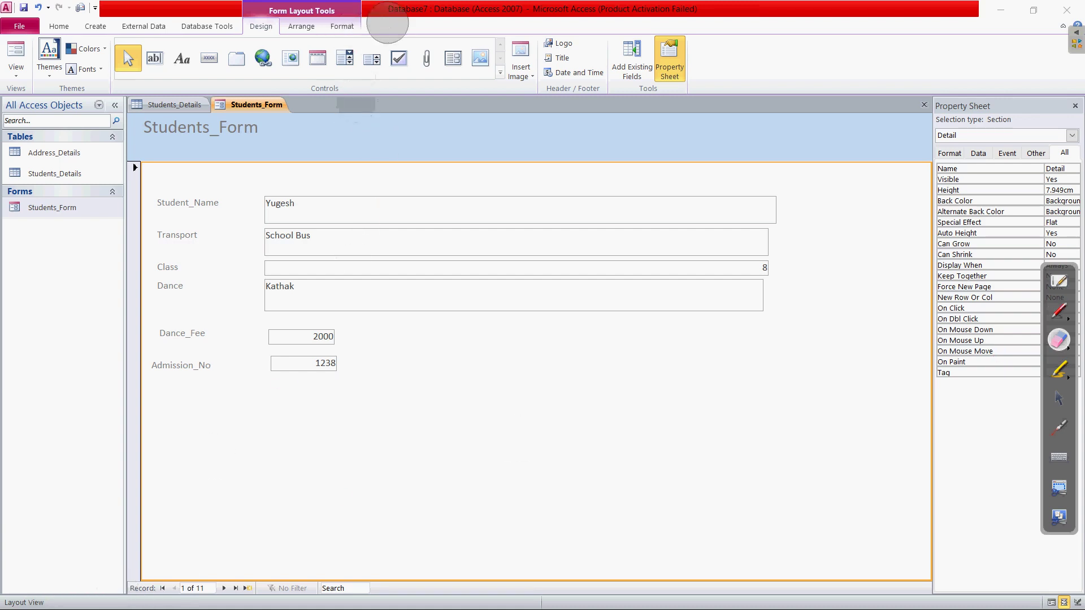
pyautogui.click(1060, 398)
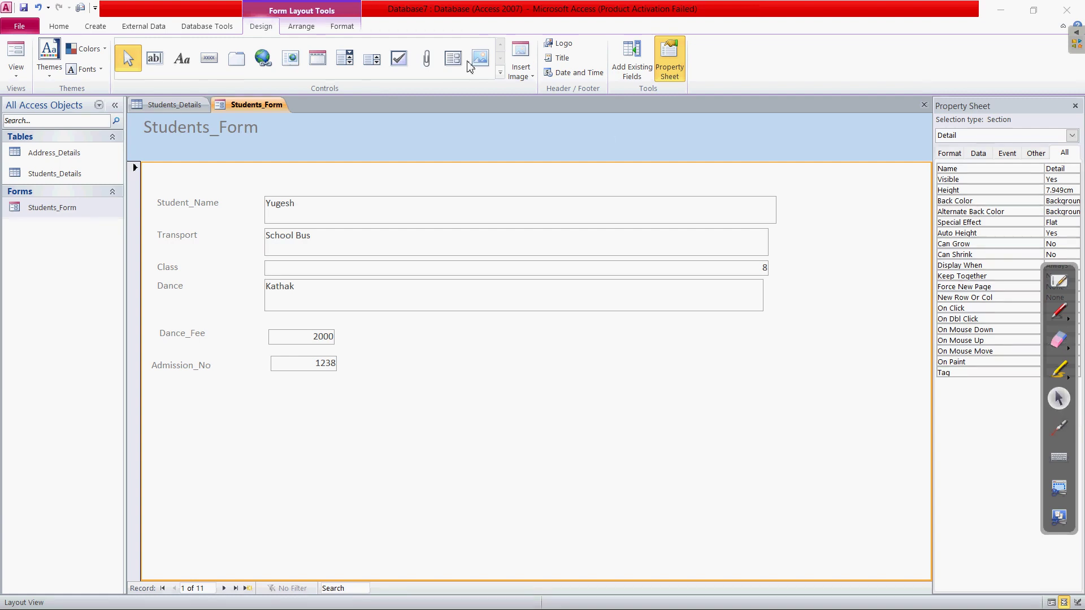
pyautogui.click(342, 29)
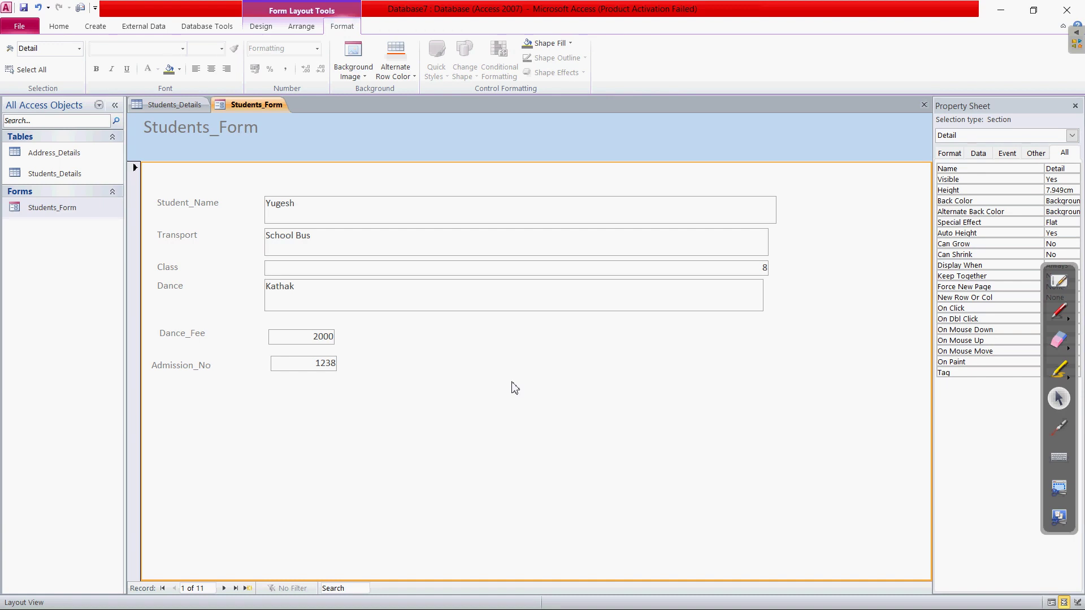
# Make the Student_Name label bold with red font color
pyautogui.click(438, 217)
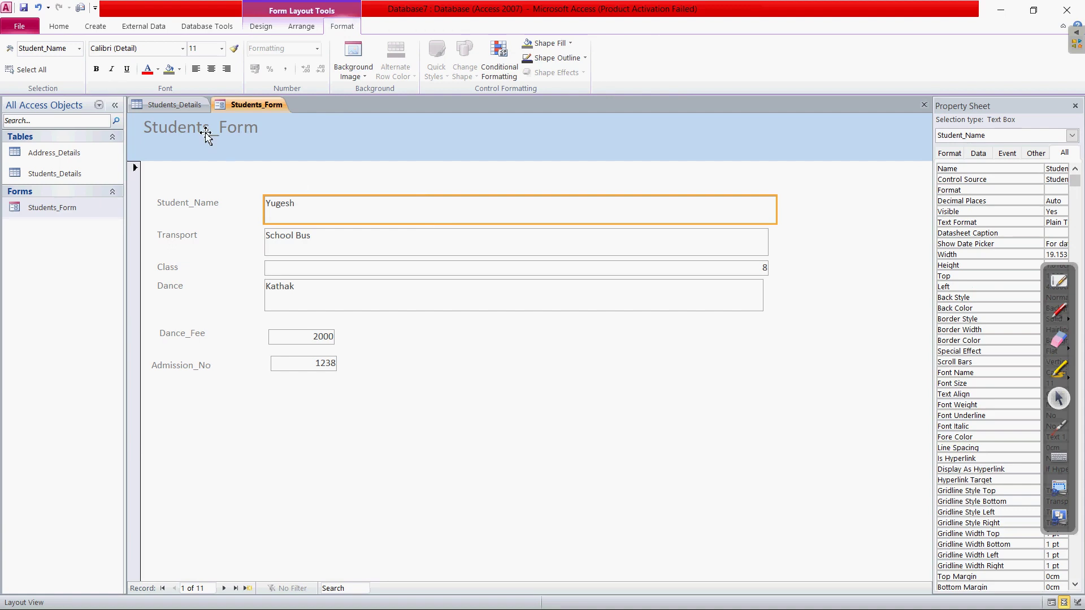
pyautogui.click(211, 208)
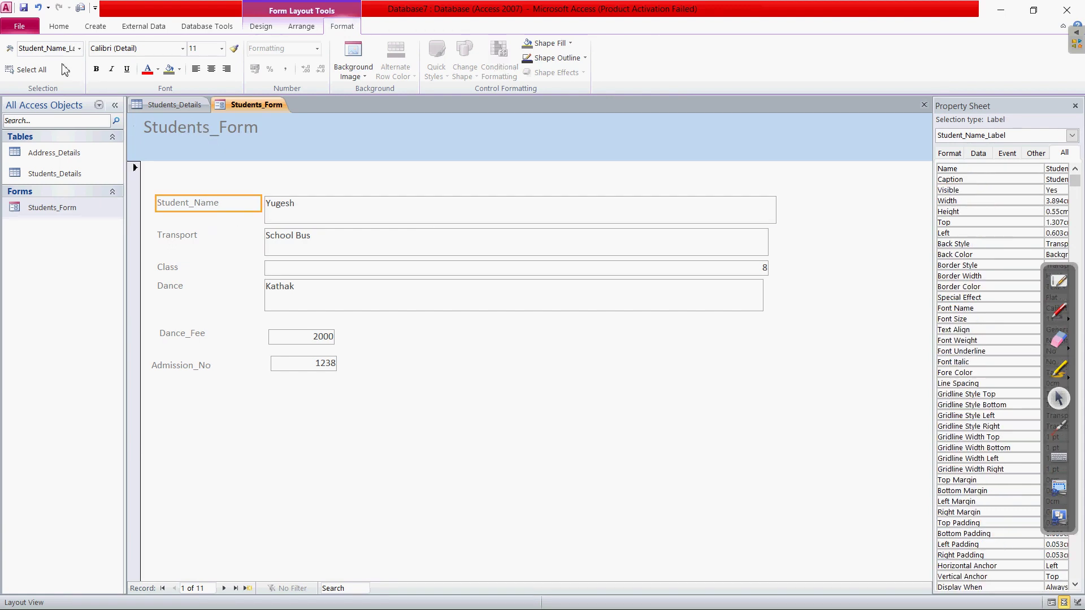
pyautogui.click(96, 70)
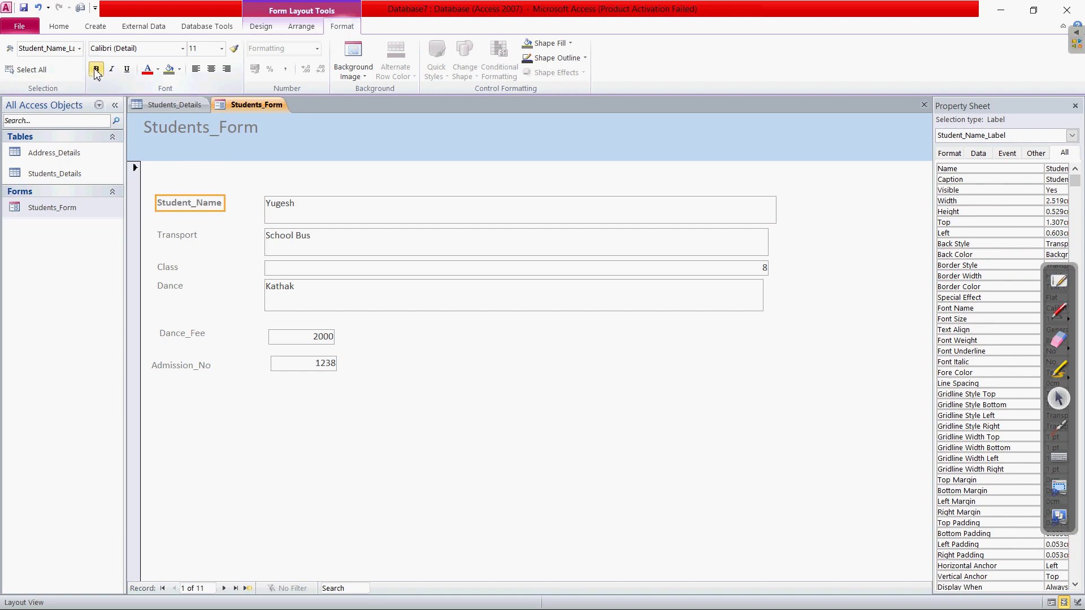
pyautogui.click(148, 70)
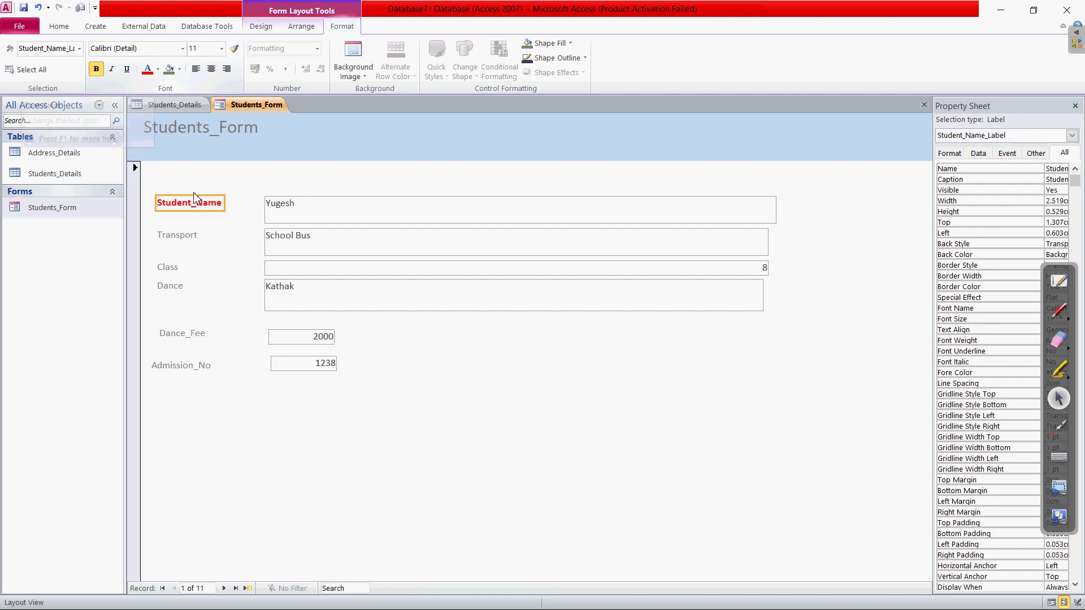
pyautogui.click(187, 237)
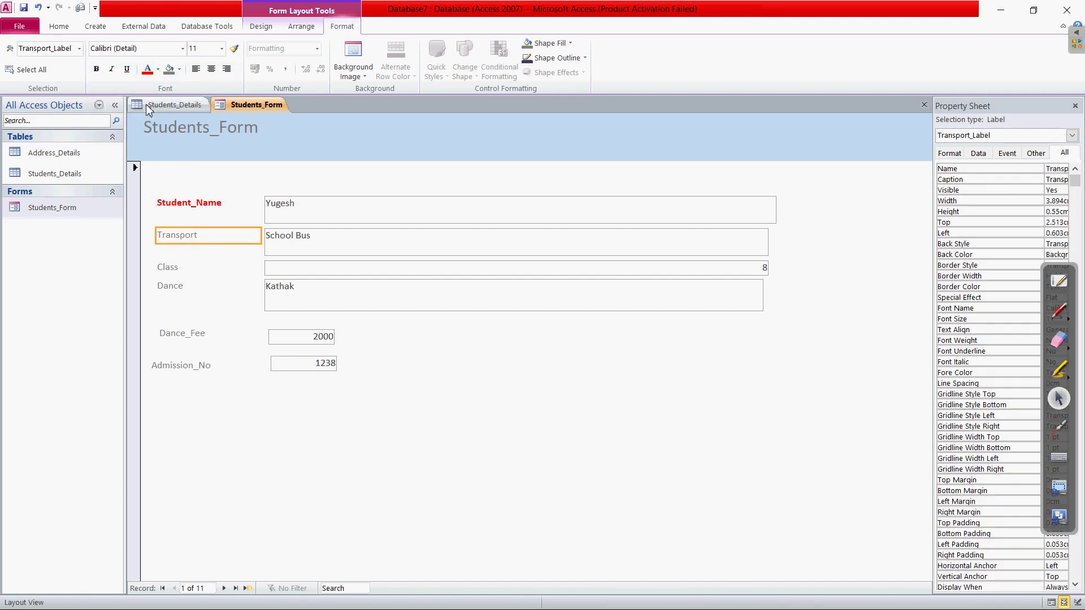
# Format the Transport label as 16-point Times New Roman, bold and underlined
pyautogui.click(182, 49)
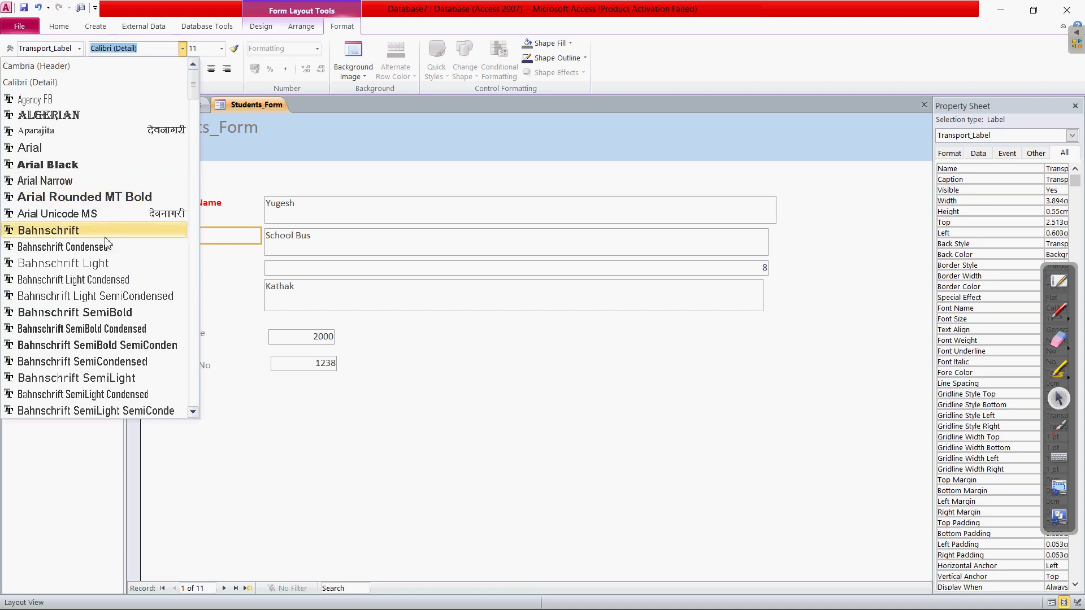
pyautogui.write('Ti')
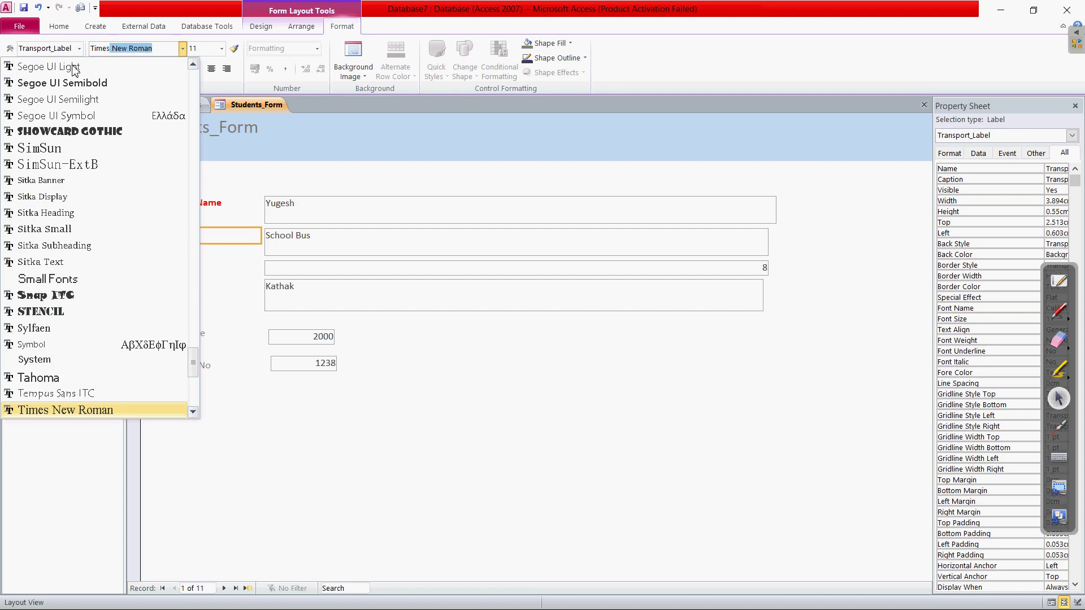
pyautogui.write('mes')
pyautogui.press('Return')
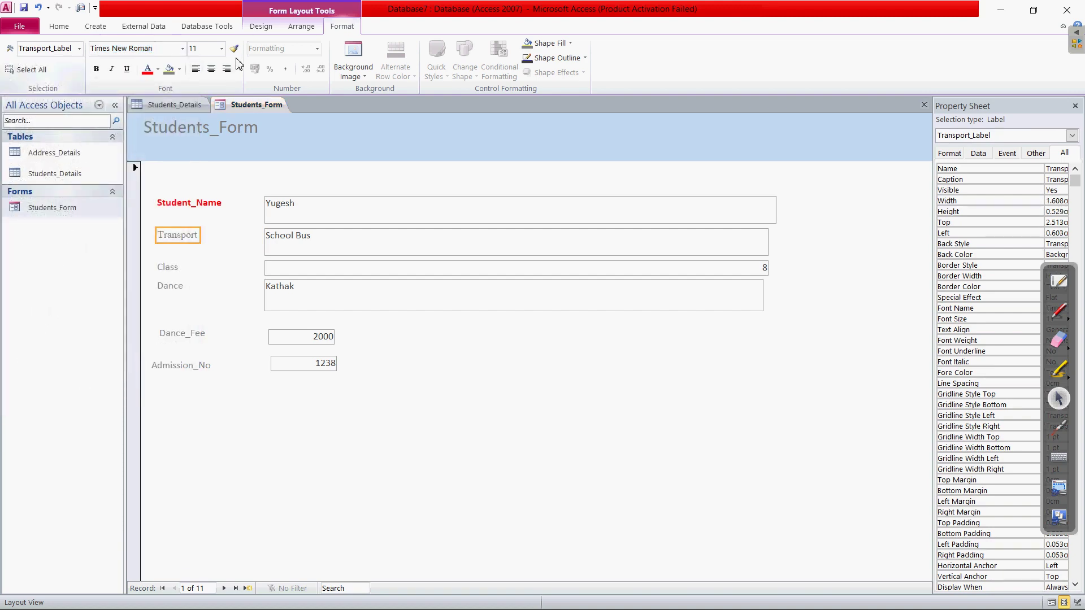
pyautogui.click(221, 48)
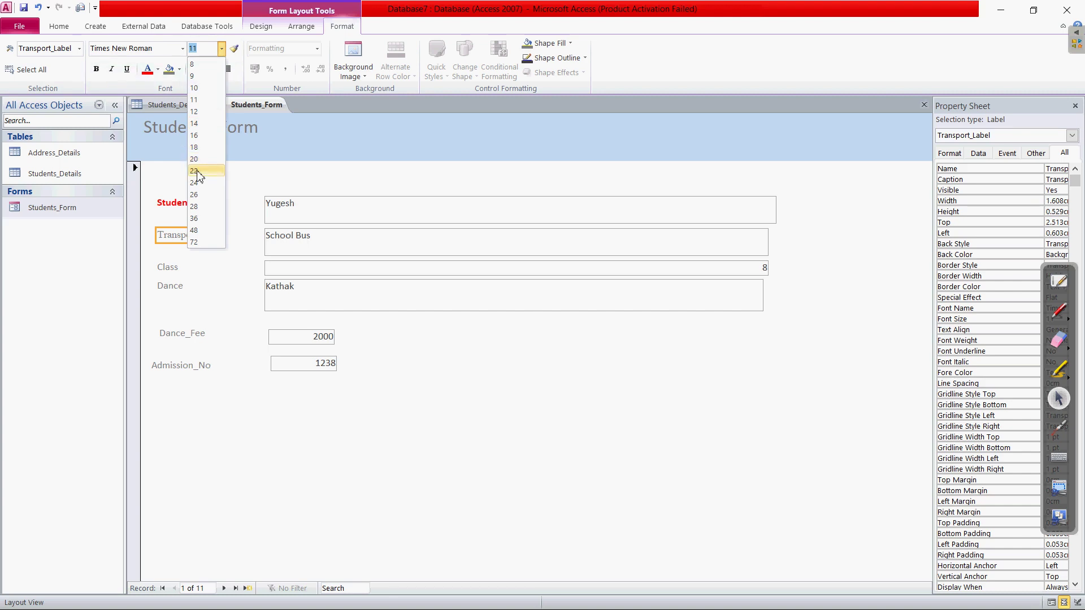
pyautogui.click(201, 138)
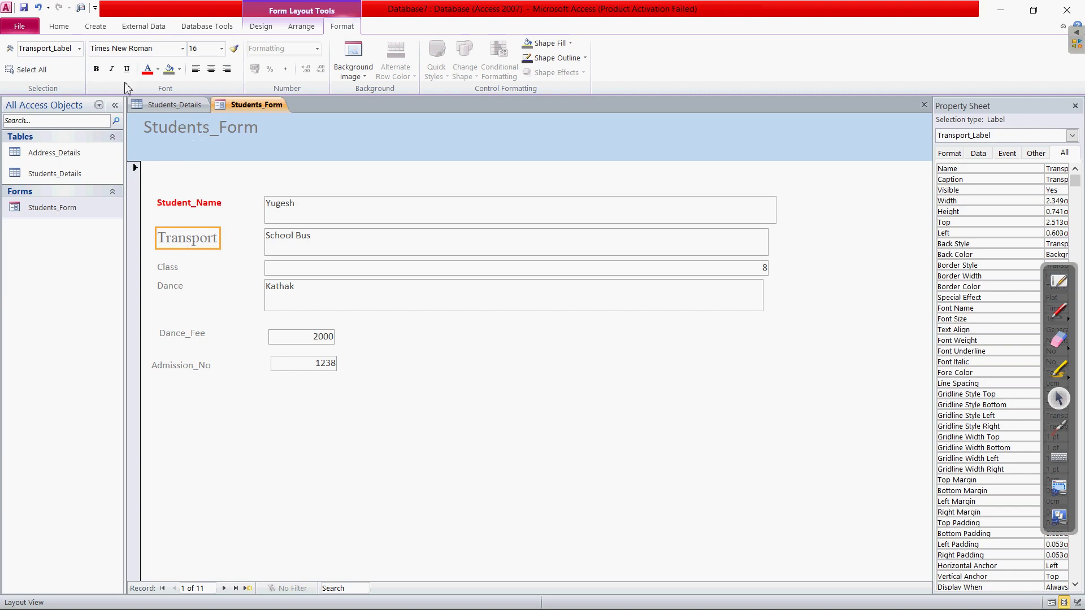
pyautogui.click(96, 70)
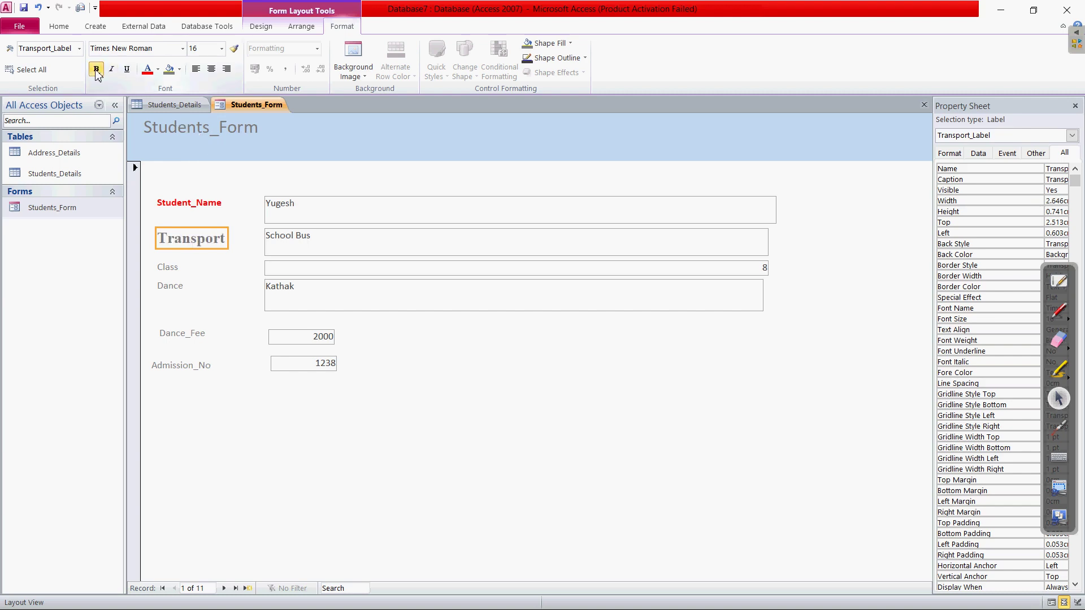
pyautogui.click(126, 68)
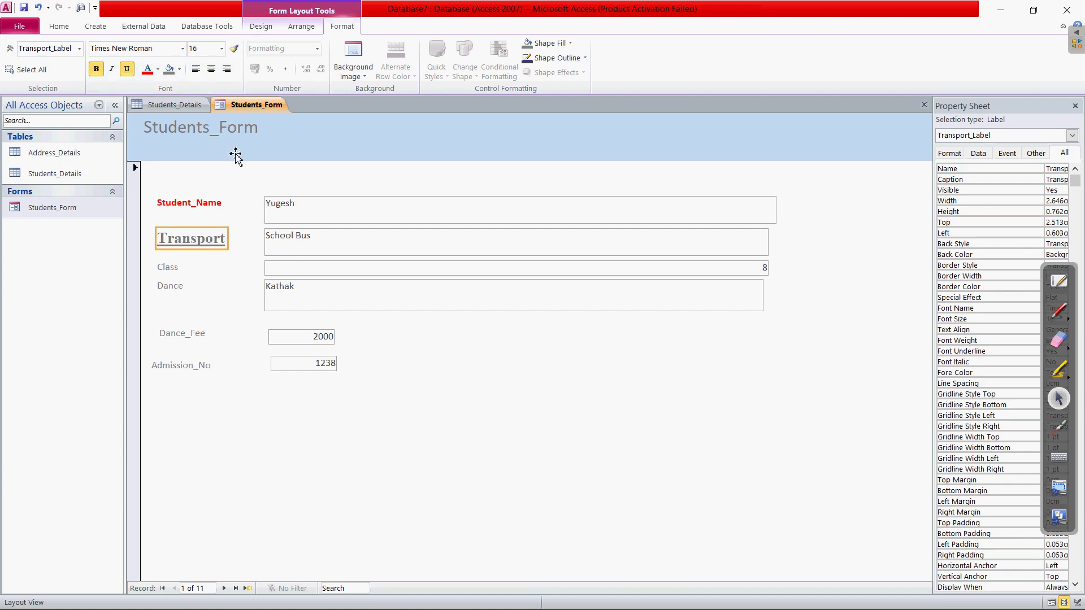
pyautogui.click(355, 244)
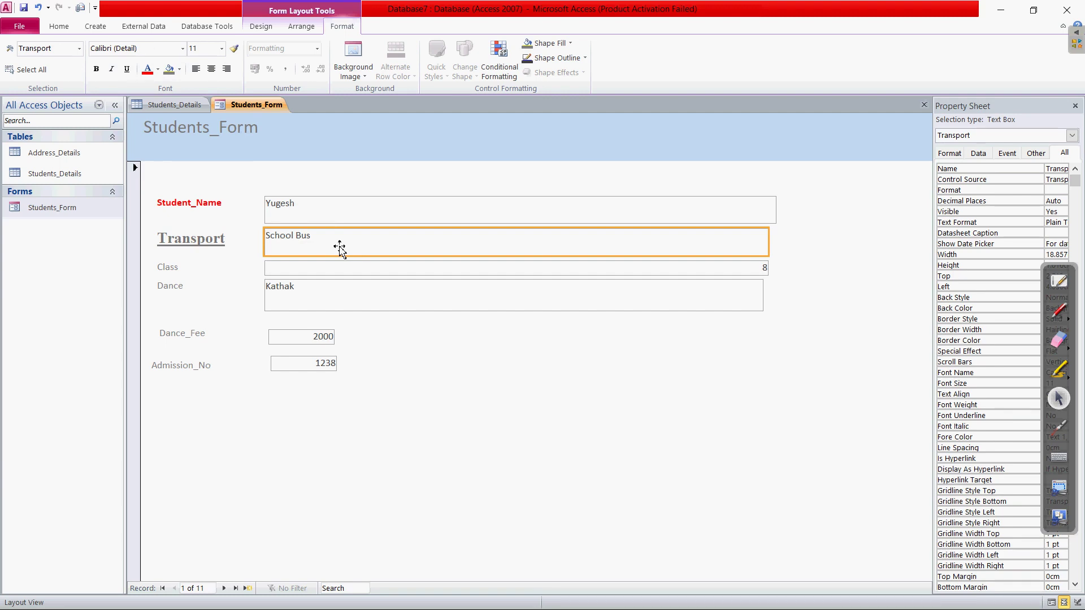
# Fill the School Bus Transport box with yellow background, then return to the PDF textbook
pyautogui.click(180, 70)
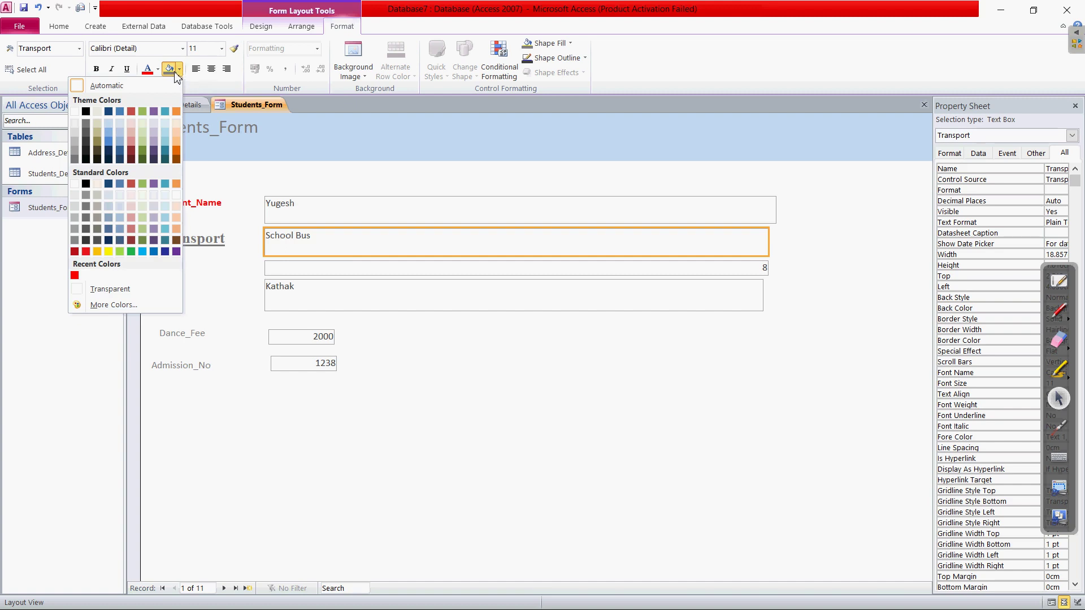
pyautogui.click(108, 251)
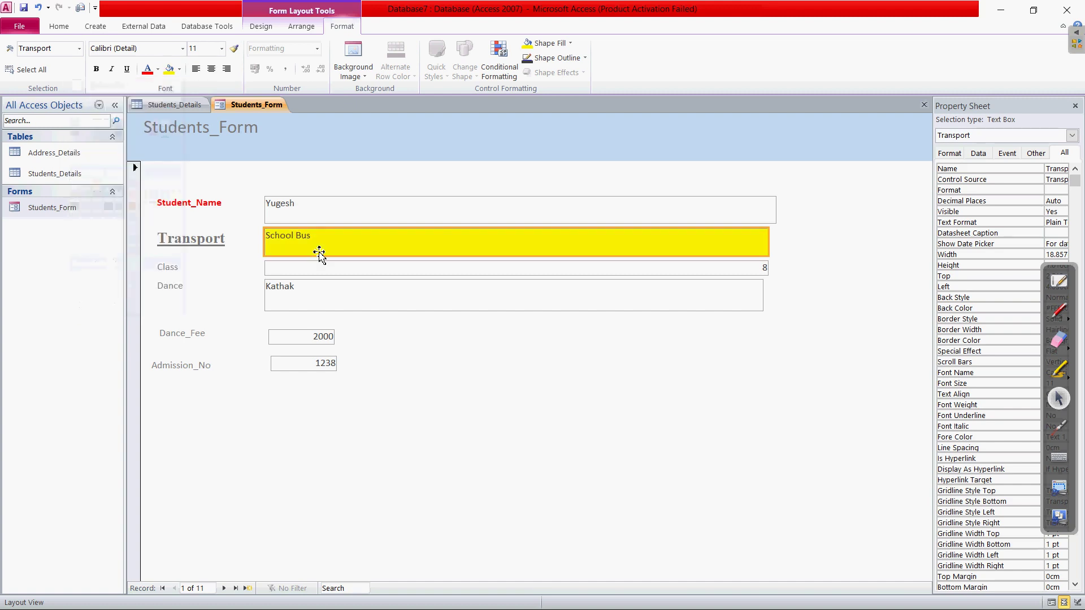
pyautogui.click(482, 343)
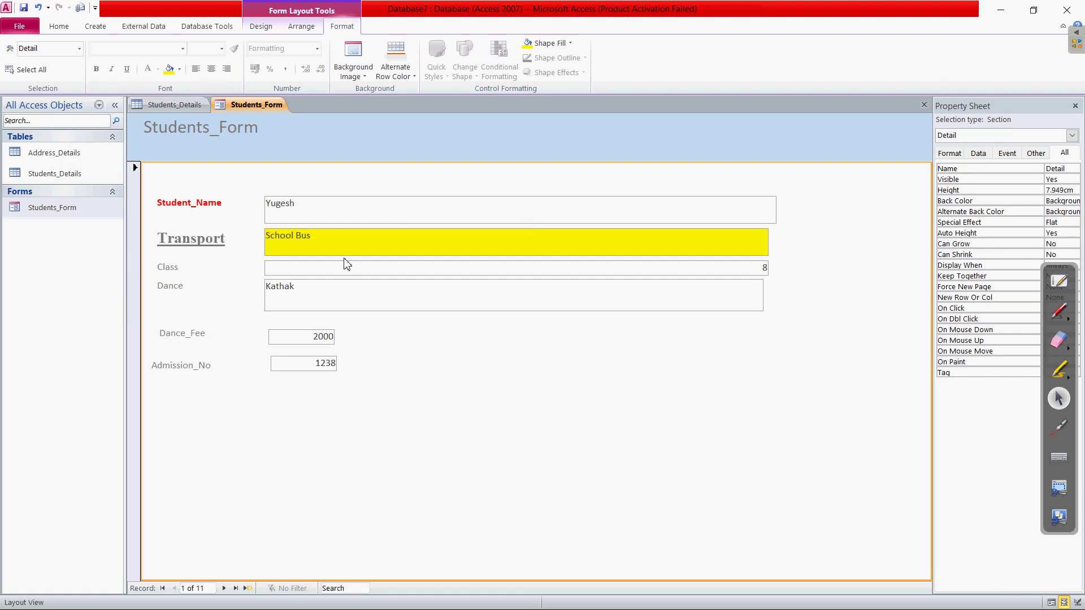
pyautogui.hotkey('alt', 'Tab')
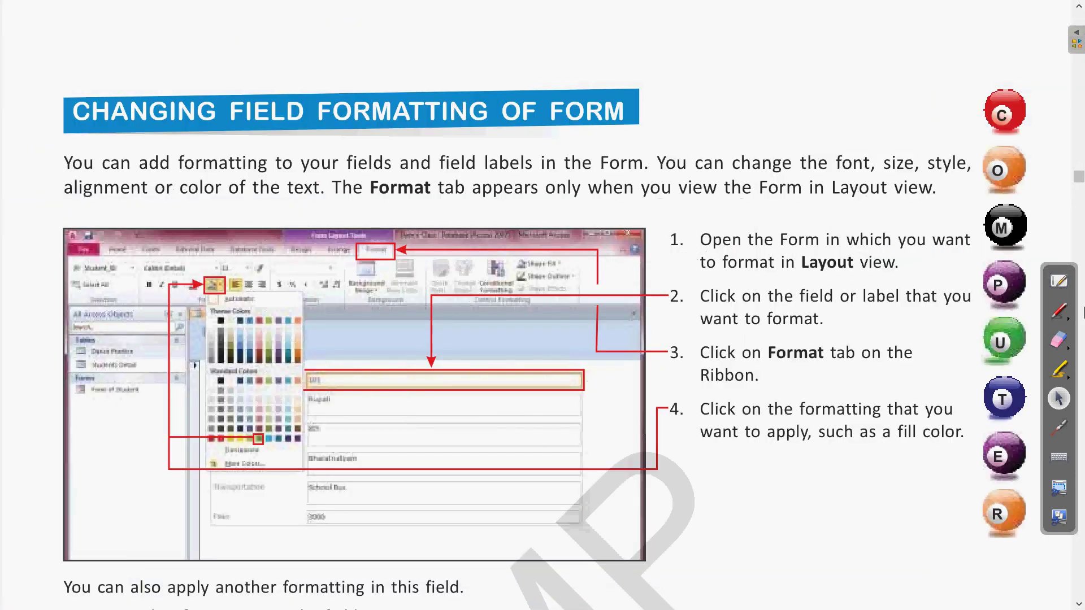
# Underline and tick fill-color steps 1, 2 and 4 in red, and check the illustration's fill colour
pyautogui.click(1059, 428)
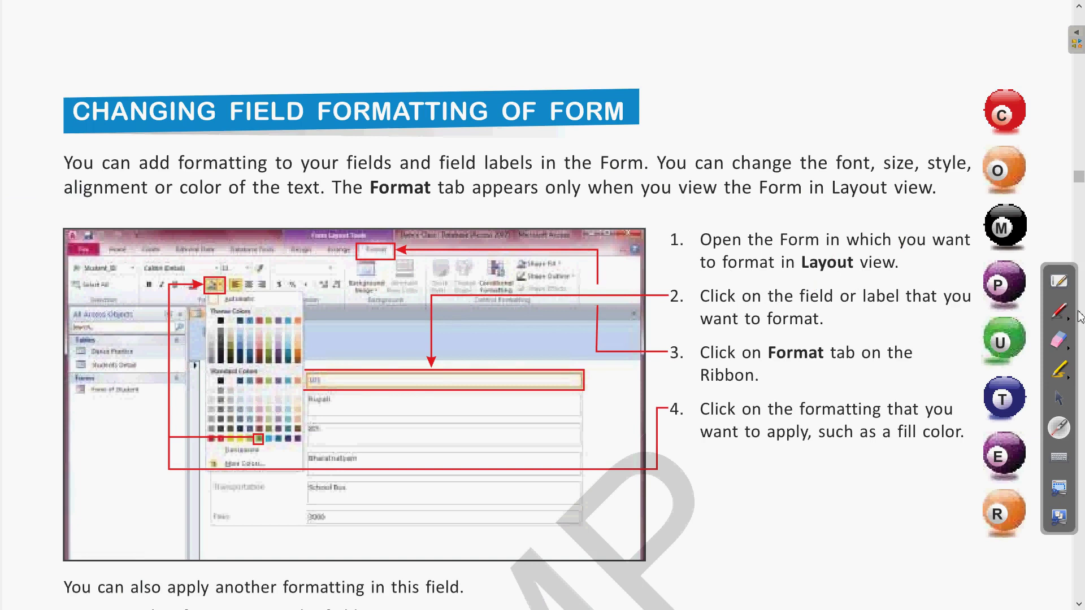
pyautogui.click(1059, 310)
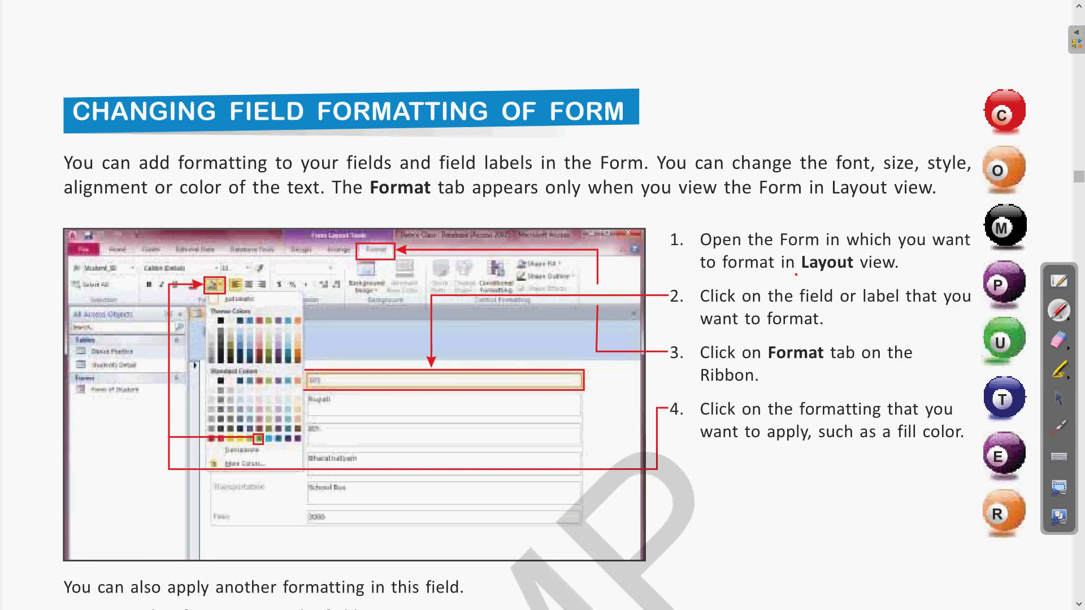
pyautogui.moveTo(795, 276); pyautogui.dragTo(903, 278)
pyautogui.moveTo(808, 274); pyautogui.dragTo(908, 277)
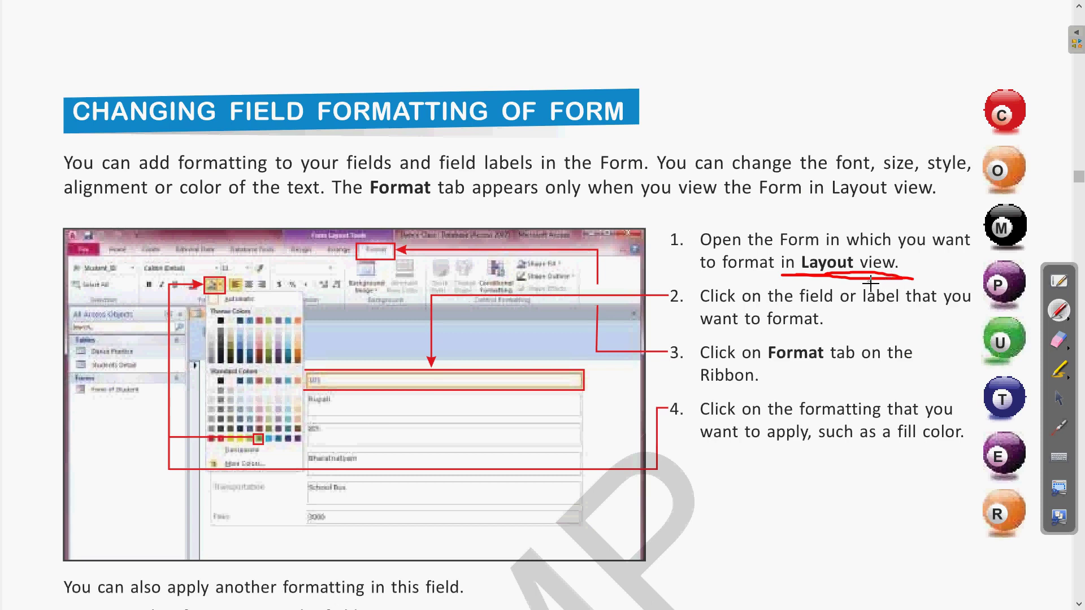
pyautogui.moveTo(891, 279)
pyautogui.mouseDown()
pyautogui.moveTo(907, 288)
pyautogui.moveTo(944, 259)
pyautogui.mouseUp()
pyautogui.moveTo(801, 307); pyautogui.dragTo(932, 308)
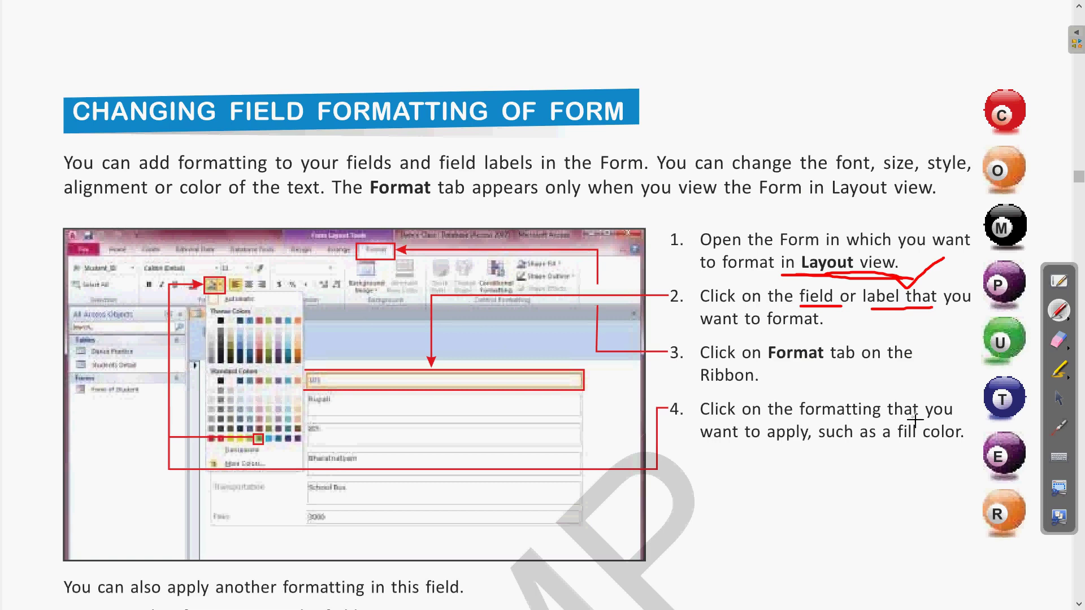
pyautogui.moveTo(751, 423); pyautogui.dragTo(954, 423)
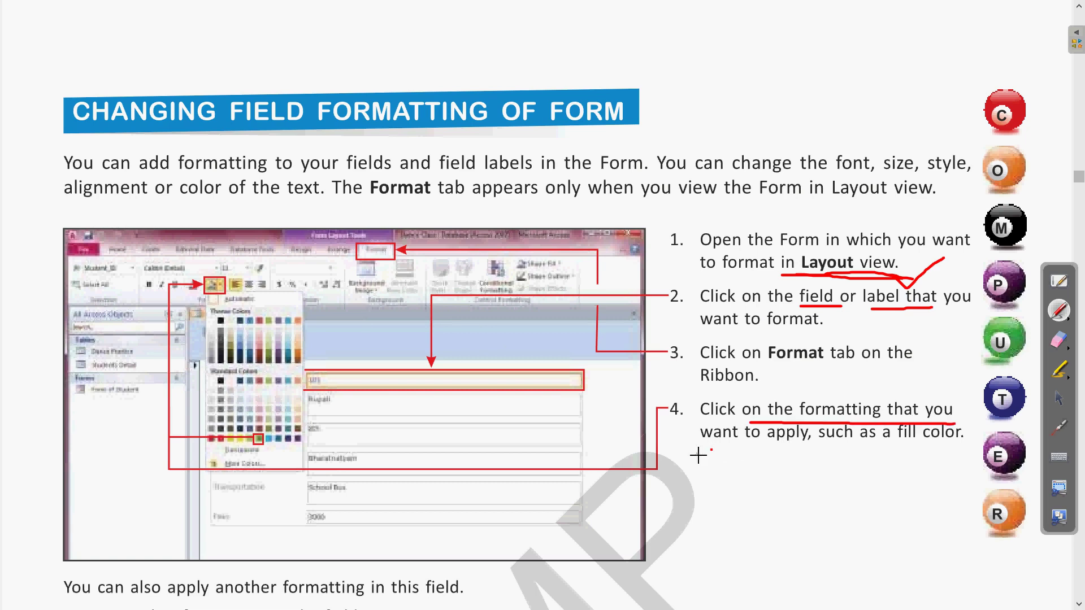
pyautogui.moveTo(696, 451); pyautogui.dragTo(953, 447)
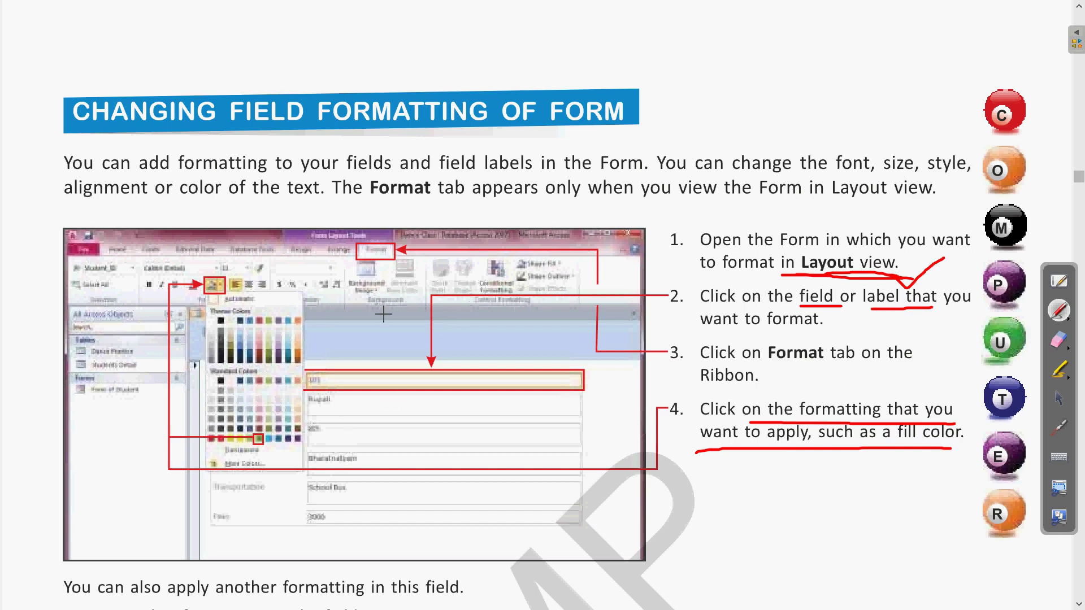
pyautogui.moveTo(228, 297); pyautogui.dragTo(365, 263)
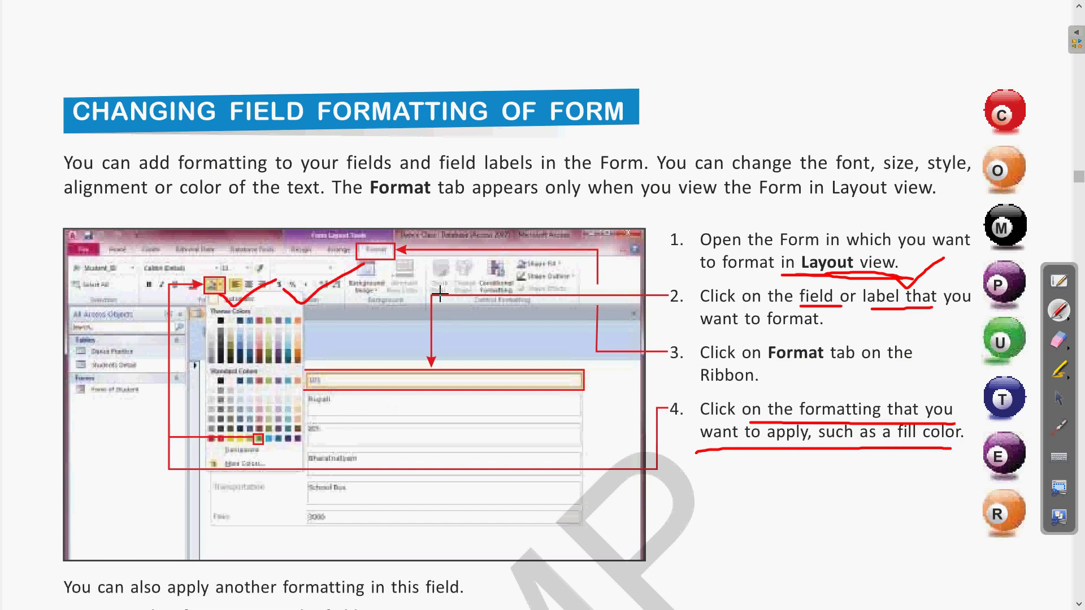
# Clear all the red ink from the page with the eraser's clear-all option
pyautogui.click(1067, 348)
pyautogui.click(1072, 356)
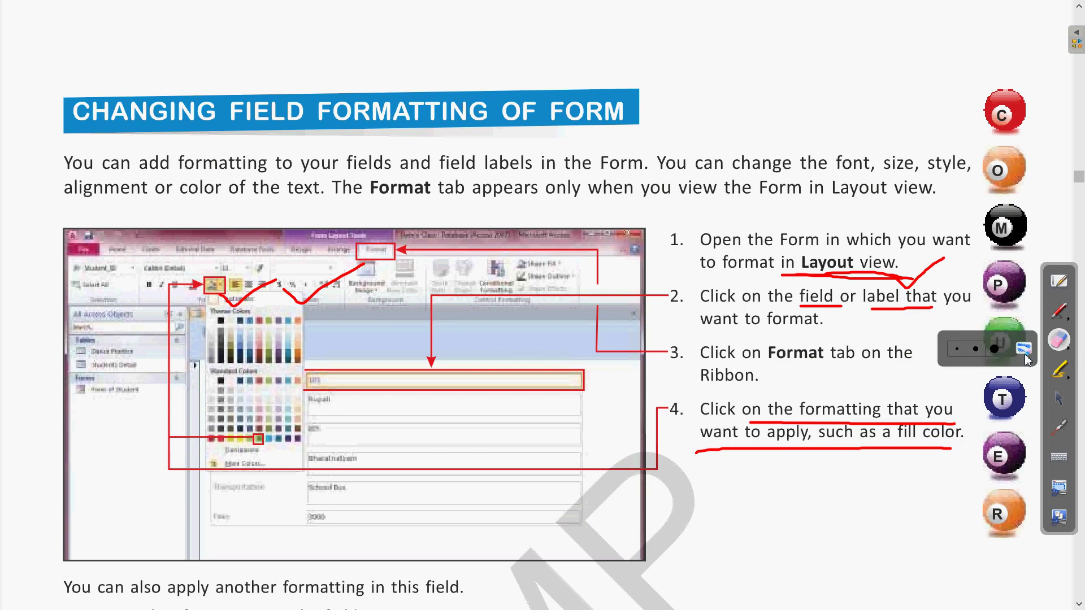
pyautogui.click(1028, 360)
pyautogui.click(1062, 402)
pyautogui.scroll(-5, 964, 390)
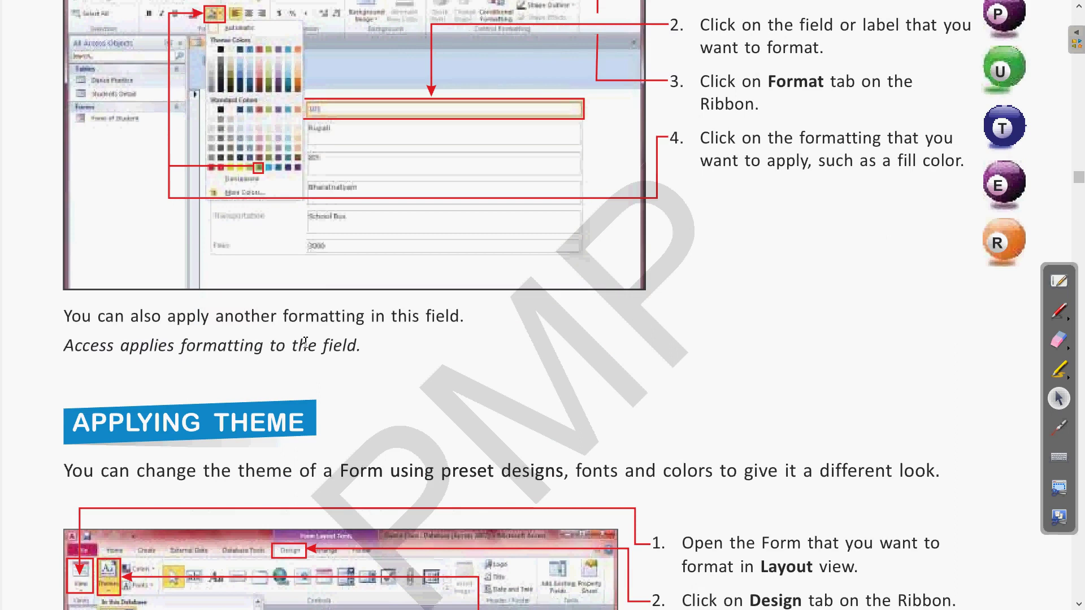
# Scroll down to the textbook's APPLYING THEME section
pyautogui.click(1067, 430)
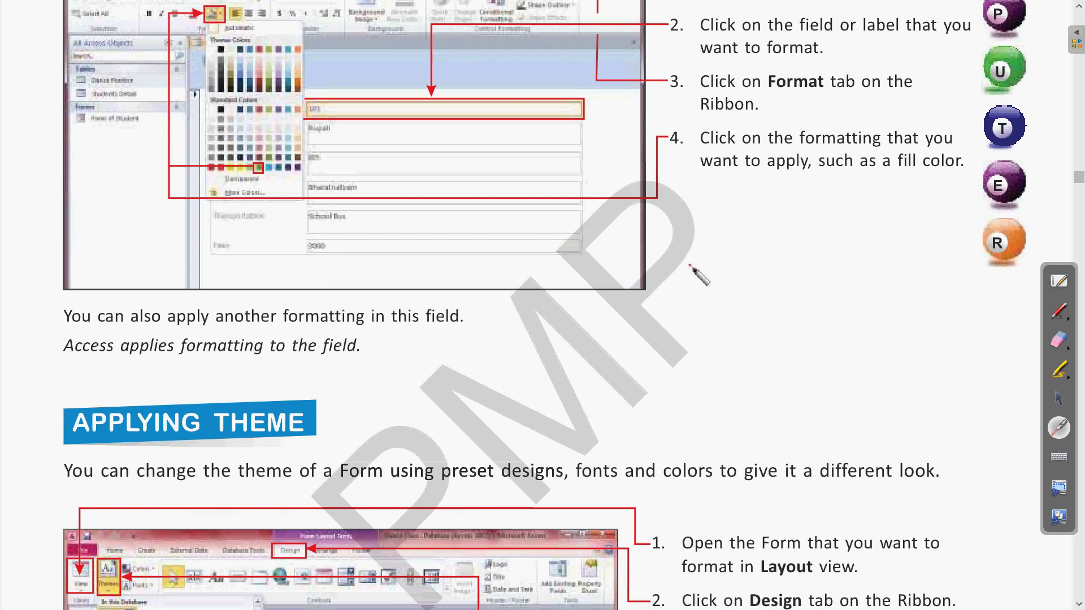
pyautogui.click(1065, 401)
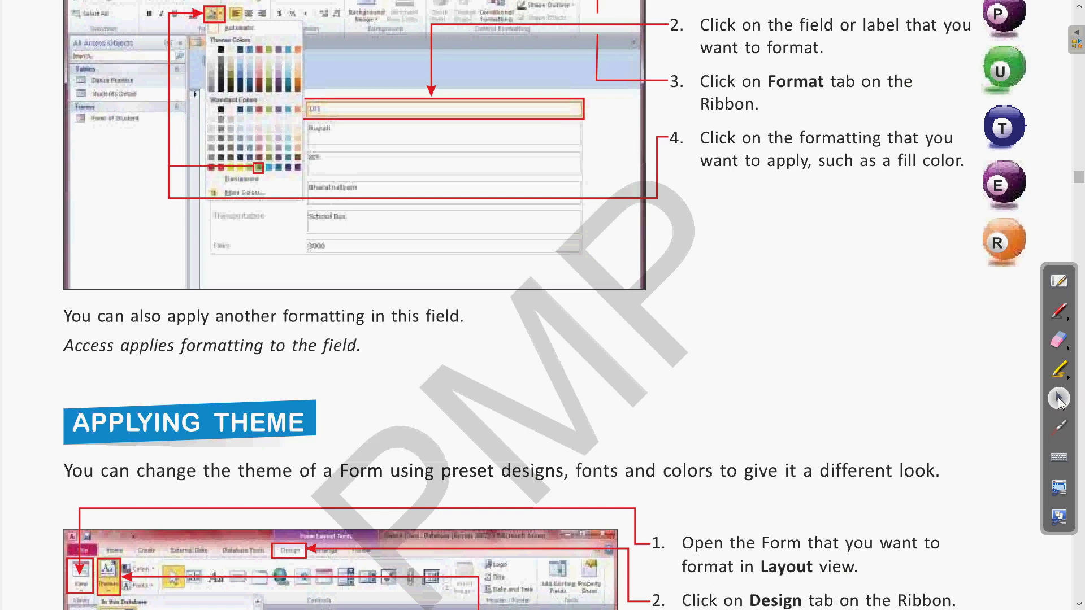
pyautogui.scroll(-3, 1006, 353)
pyautogui.scroll(-6, 1006, 353)
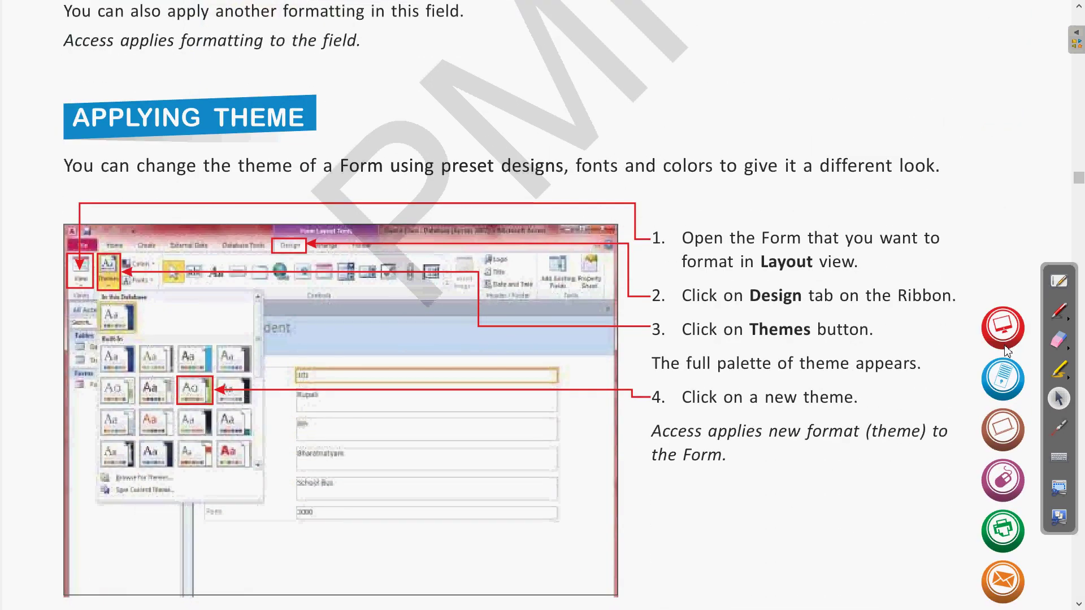
pyautogui.scroll(-1, 1007, 351)
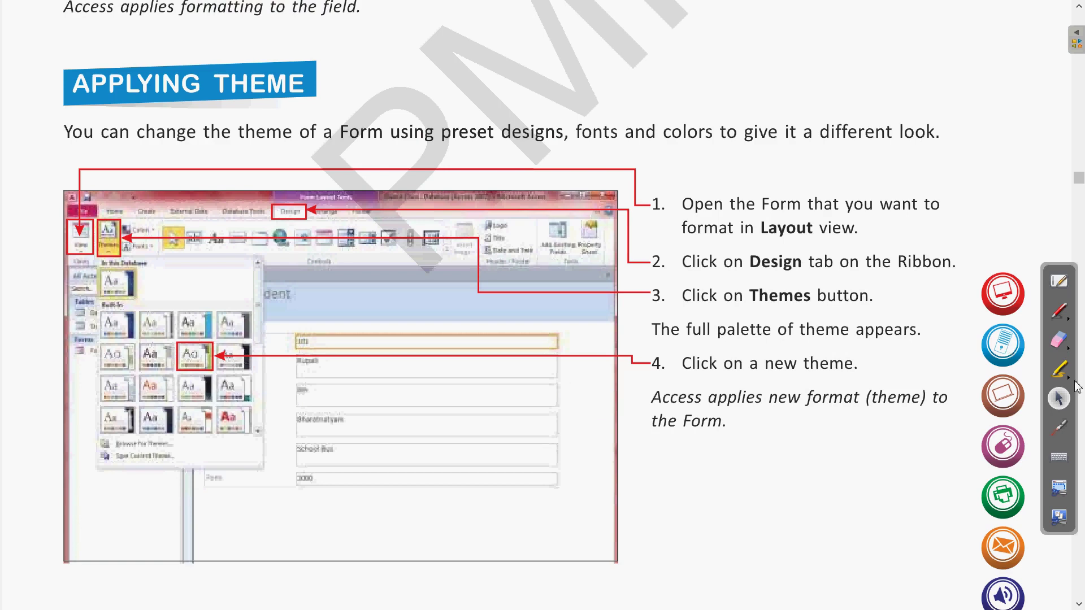
pyautogui.click(1059, 427)
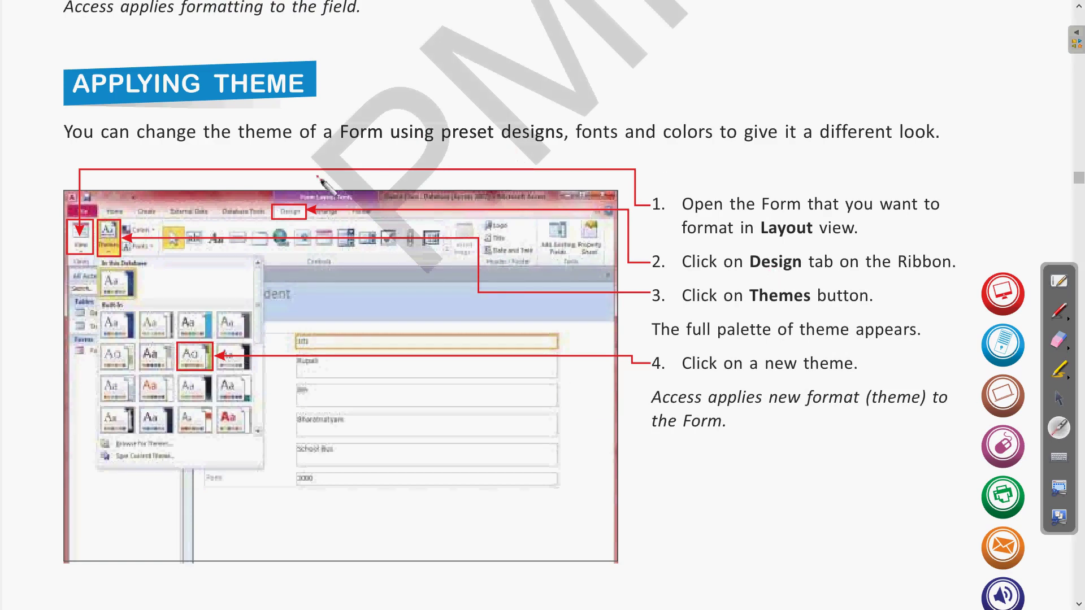
# Underline the theme introduction about preset designs, fonts and colors in red ink
pyautogui.click(1058, 314)
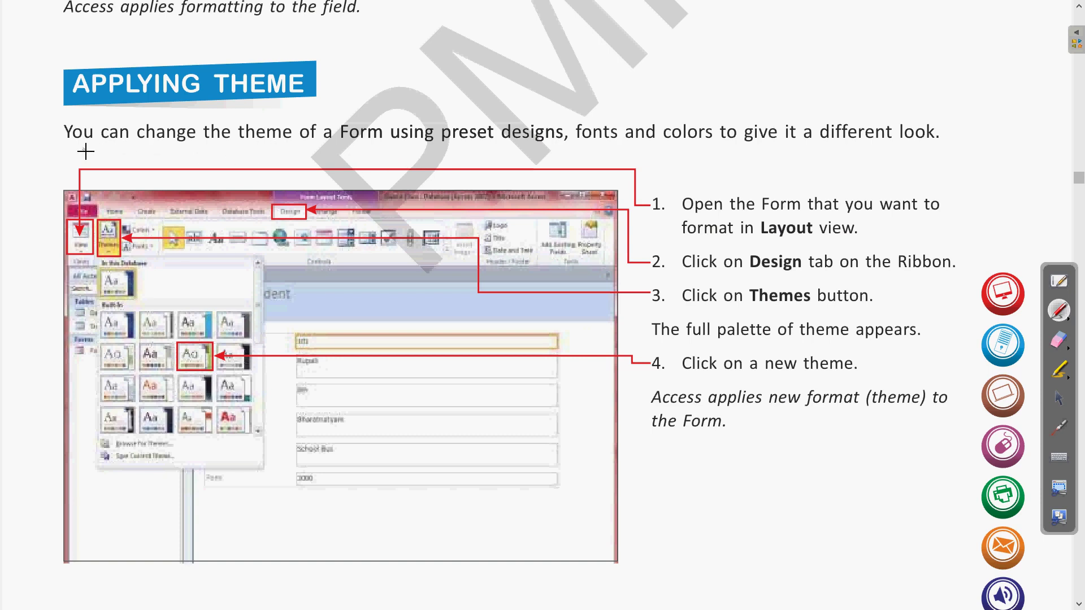
pyautogui.moveTo(118, 145); pyautogui.dragTo(506, 149)
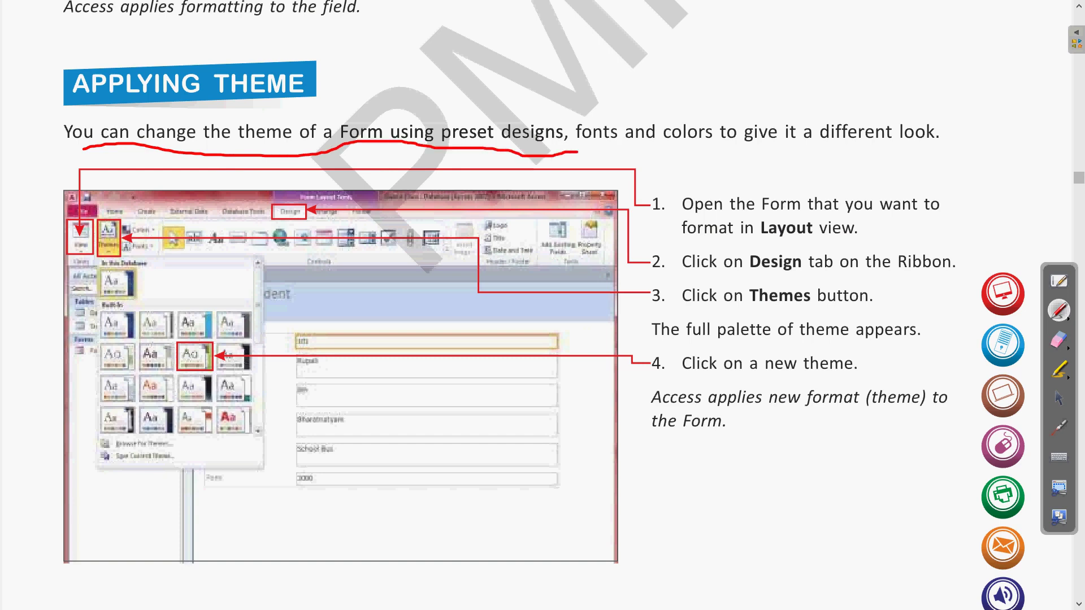
pyautogui.moveTo(586, 149); pyautogui.dragTo(867, 152)
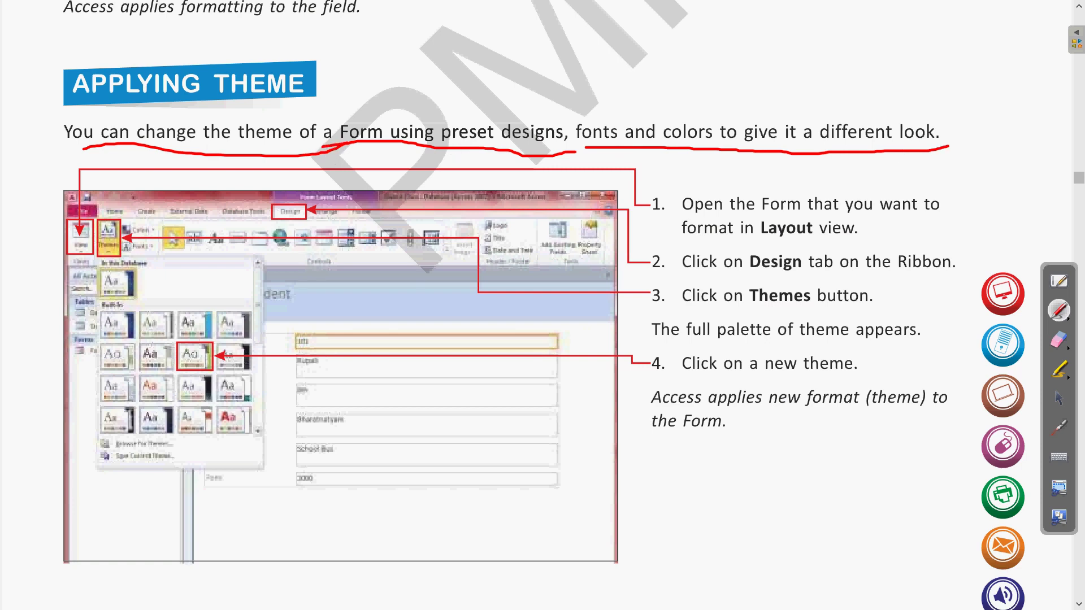
pyautogui.moveTo(405, 141); pyautogui.dragTo(466, 145)
pyautogui.moveTo(538, 145); pyautogui.dragTo(580, 145)
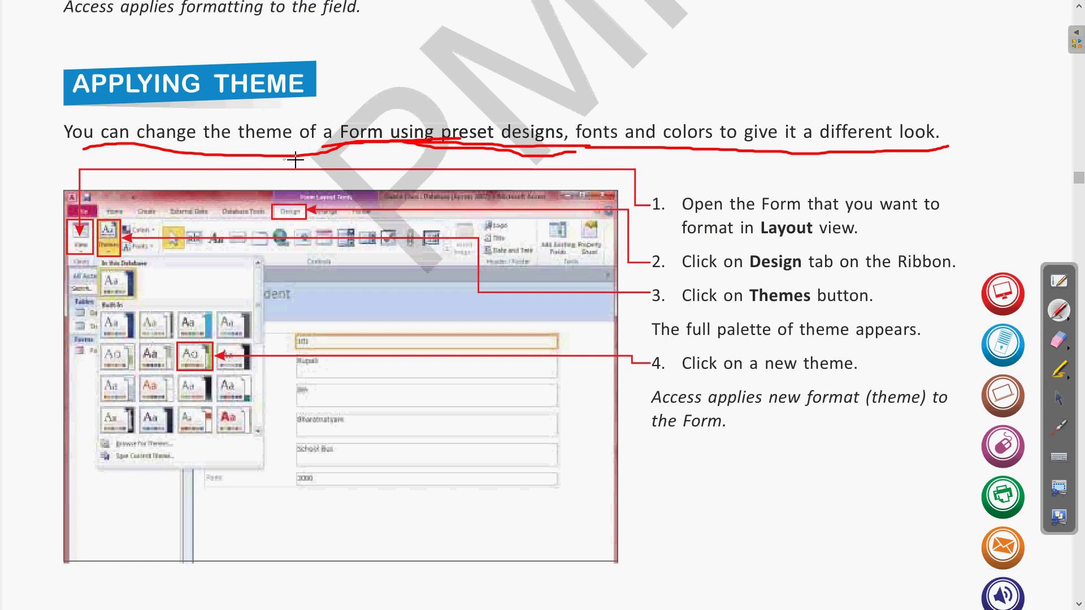
pyautogui.moveTo(322, 144); pyautogui.dragTo(250, 151)
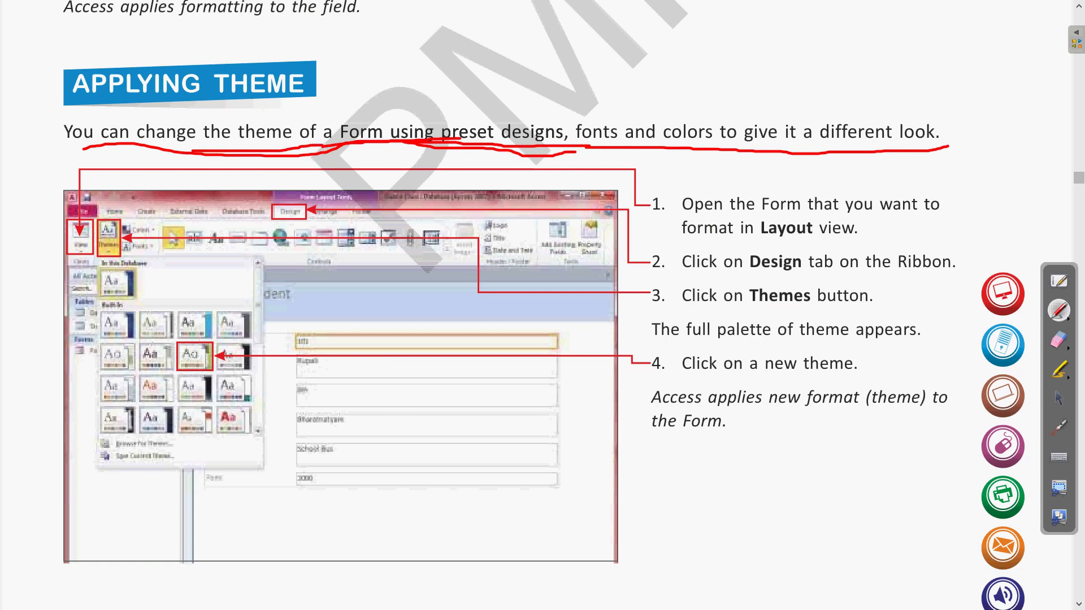